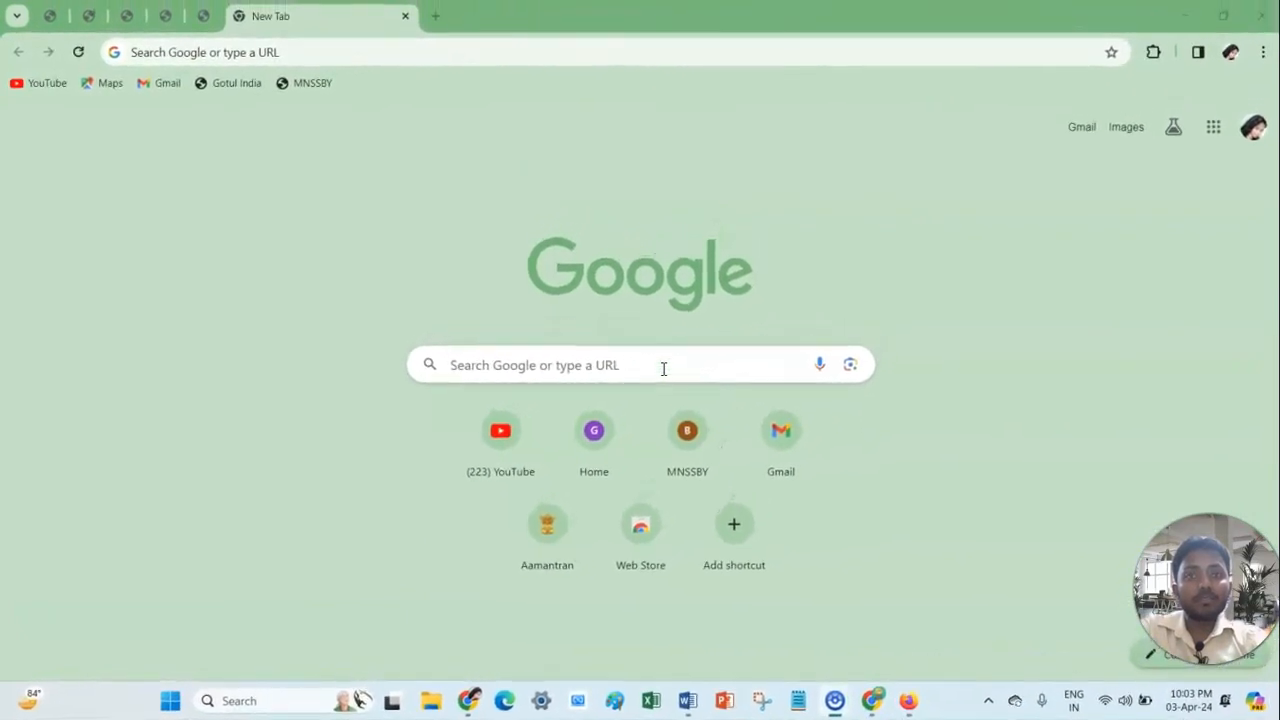
# Open YouTube by searching for it from the Google home page.
pyautogui.click(663, 370)
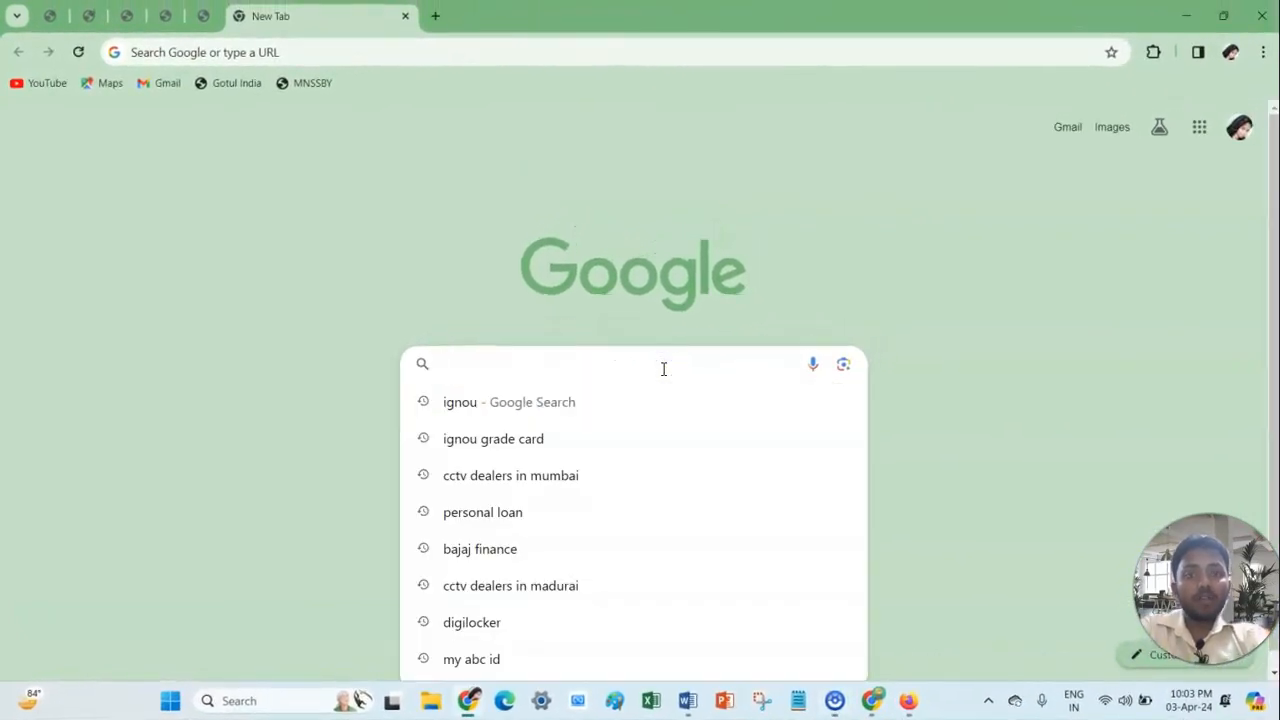
pyautogui.write('YOUTU')
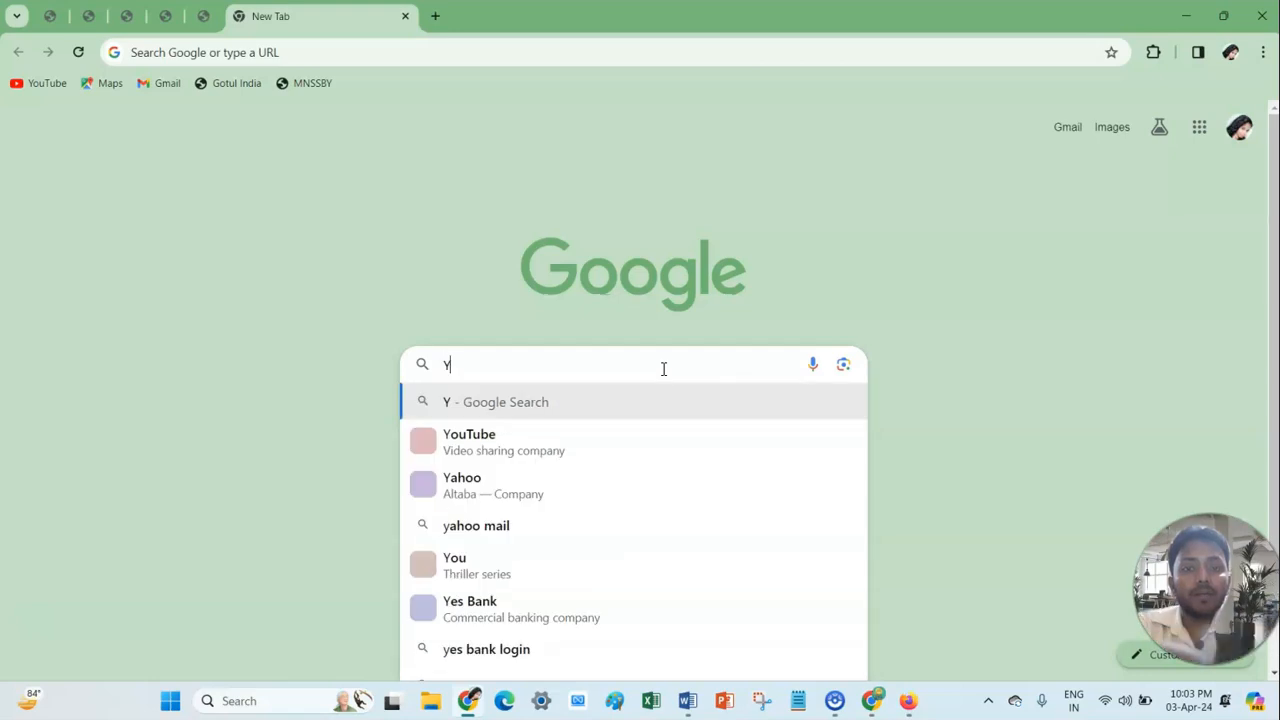
pyautogui.write('B')
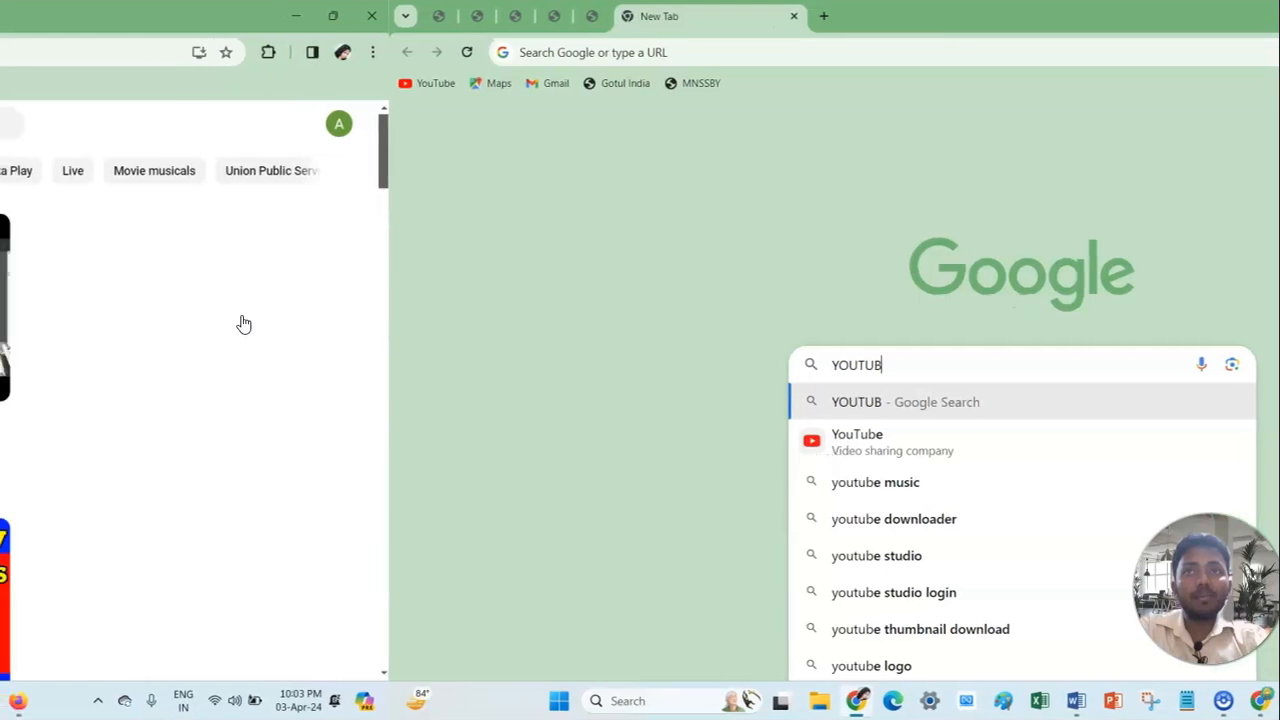
# Search YouTube for "OTP ONLINE TECH PLATFORM" and open the OTP-Online-Tech Platform channel page.
pyautogui.click(442, 127)
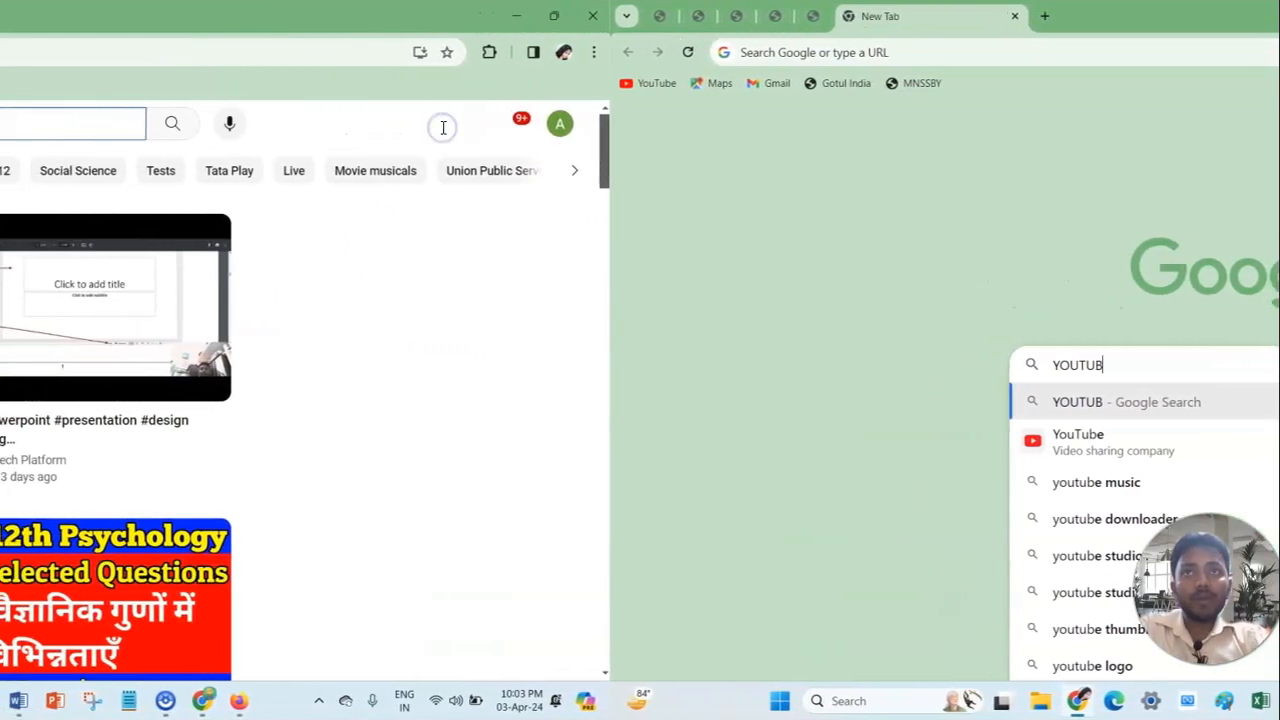
pyautogui.write('HTP O')
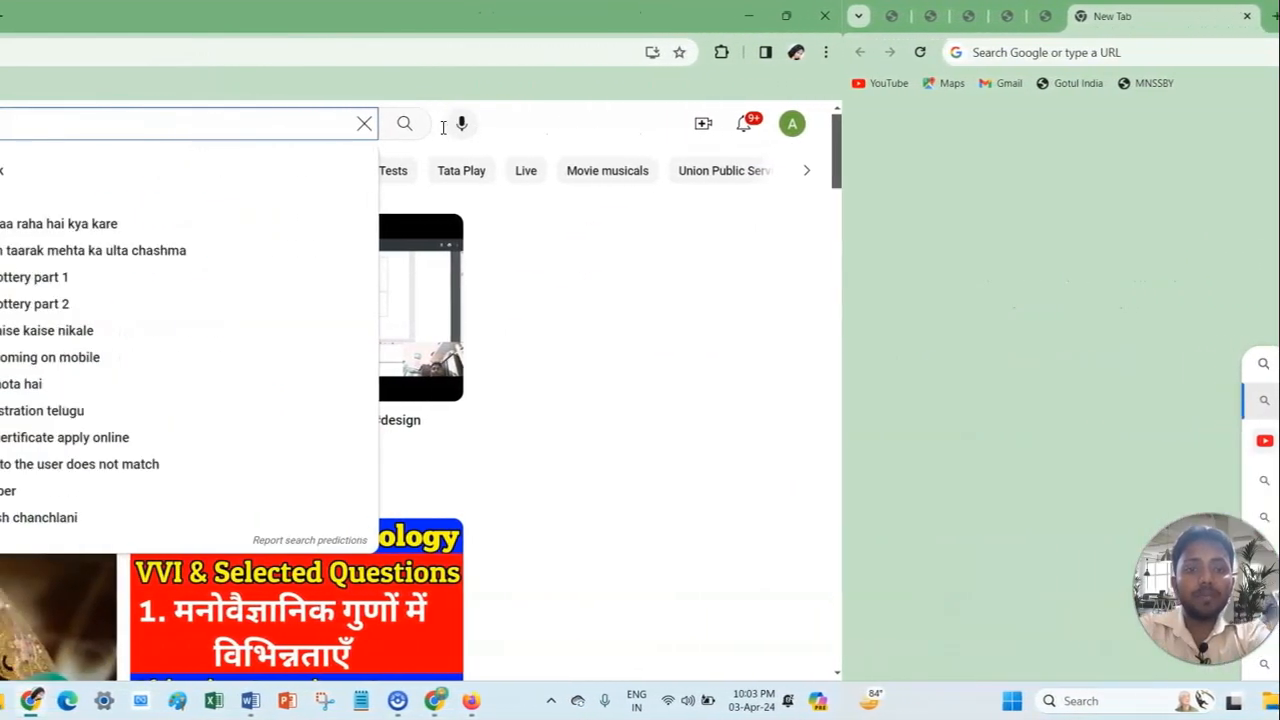
pyautogui.write('NLIN')
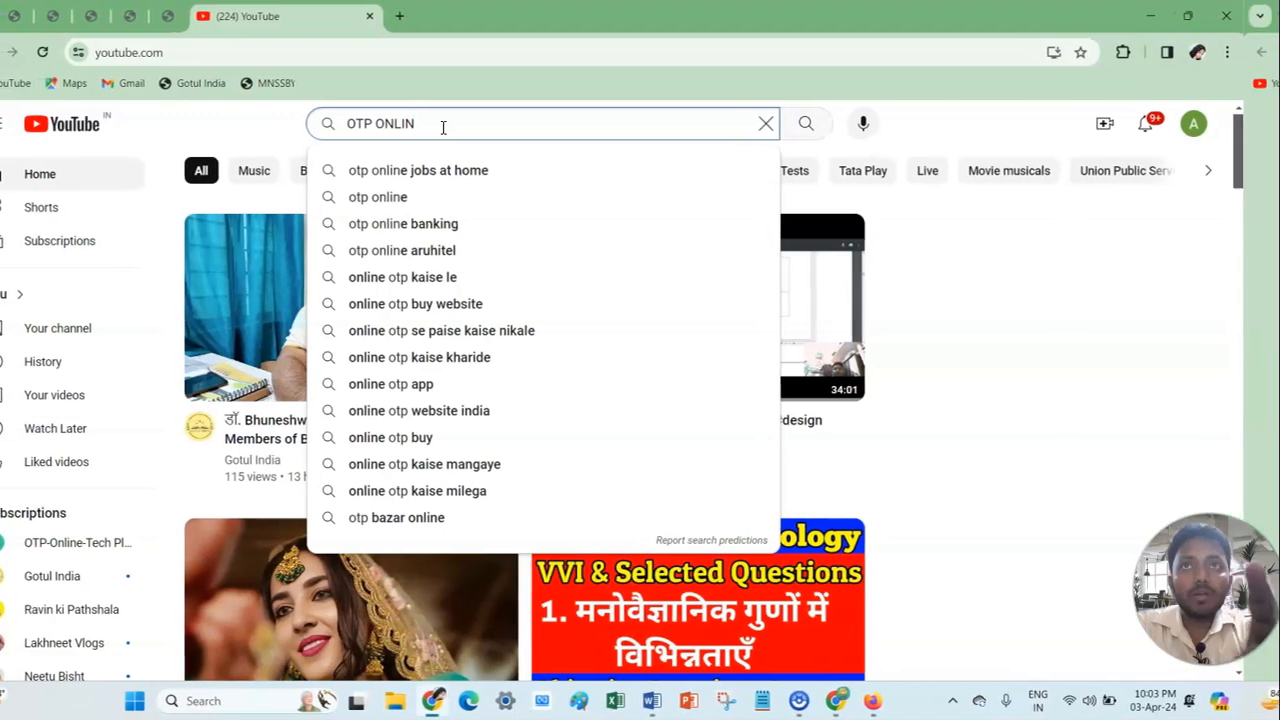
pyautogui.write('E TECH P')
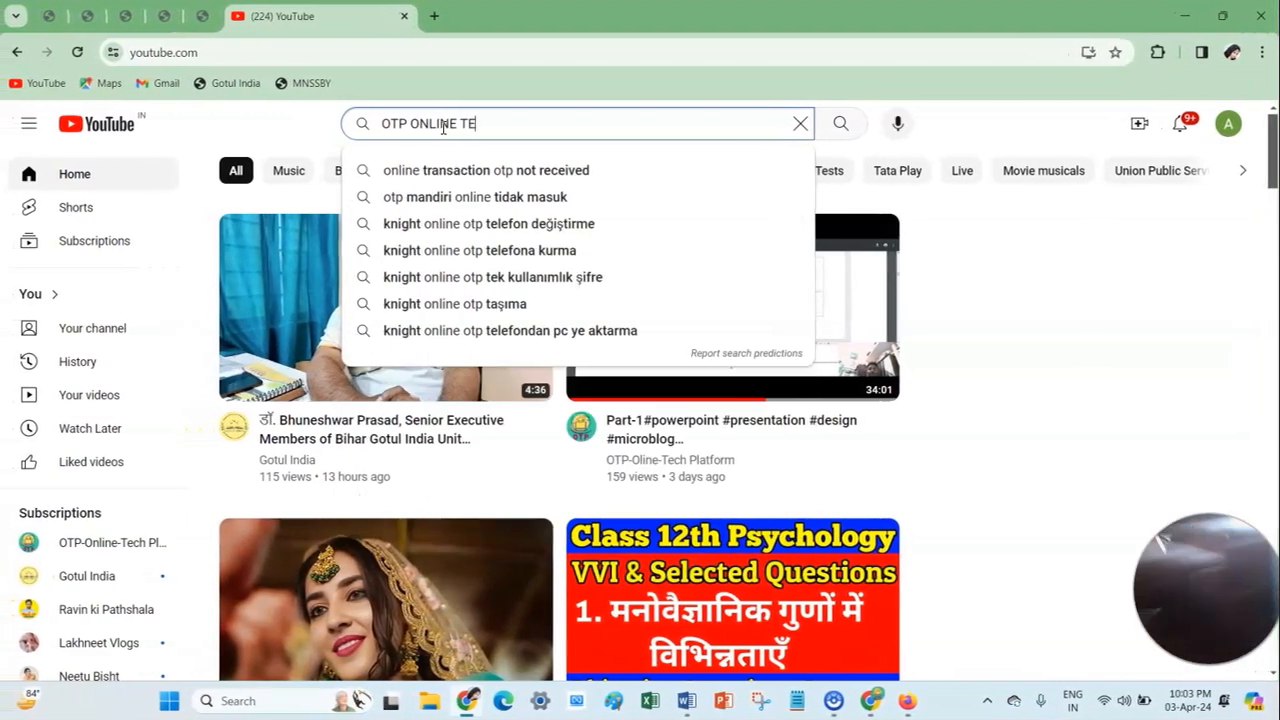
pyautogui.write('LA')
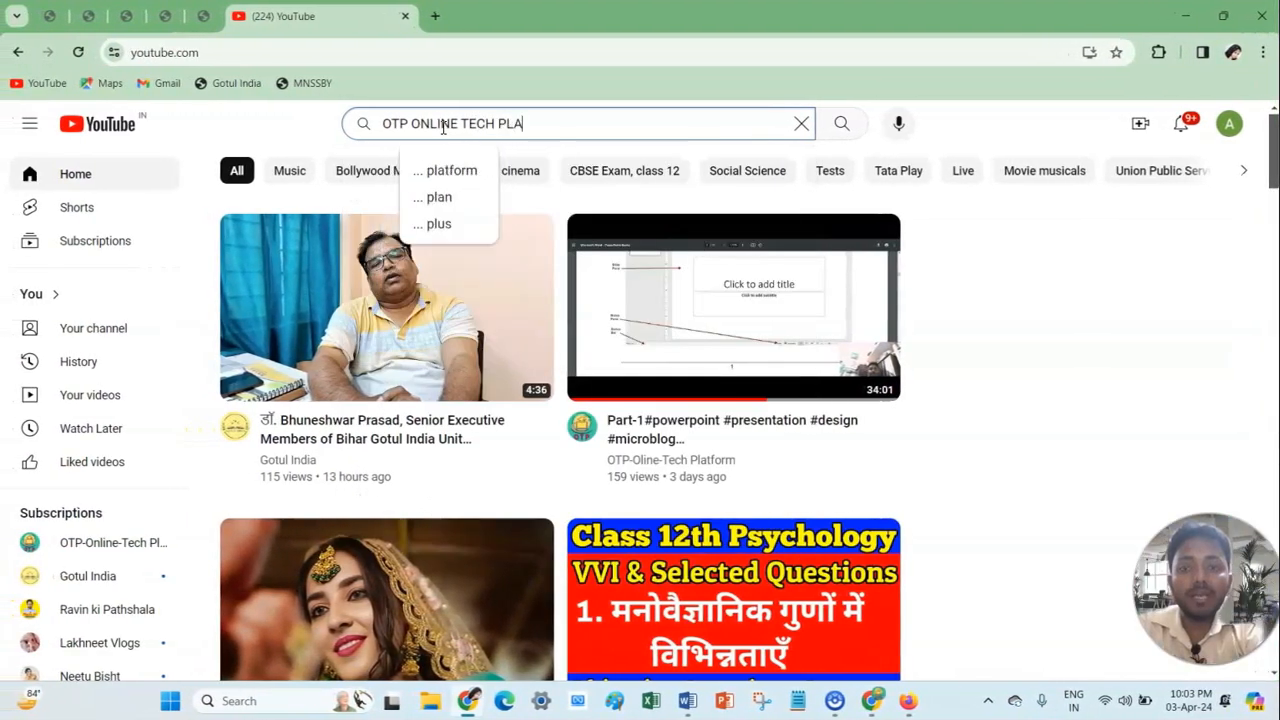
pyautogui.write('TFORM')
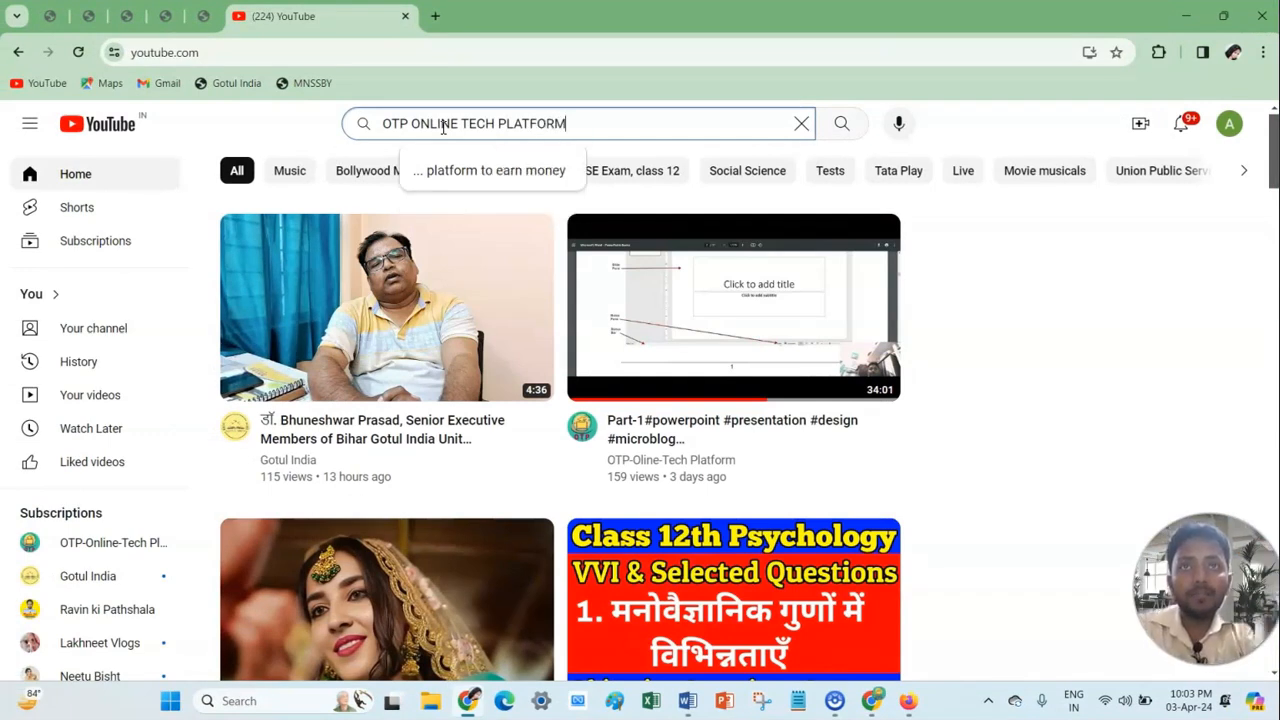
pyautogui.press('Return')
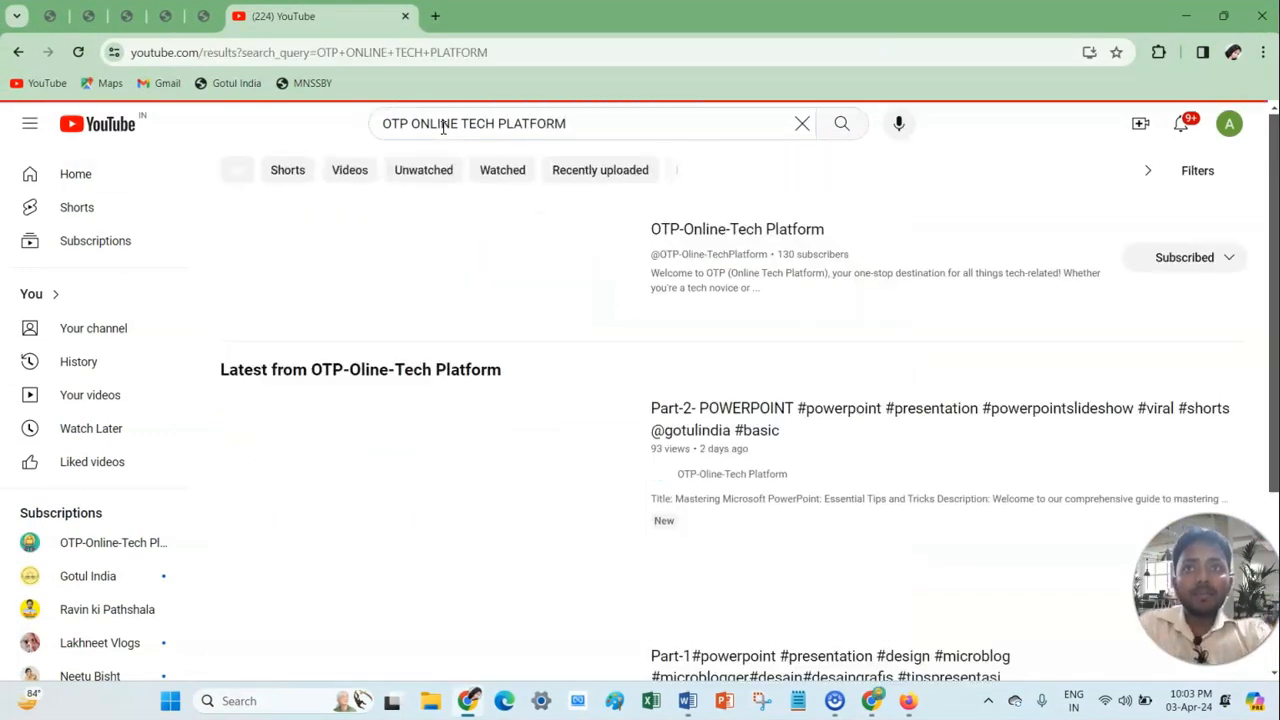
pyautogui.click(730, 233)
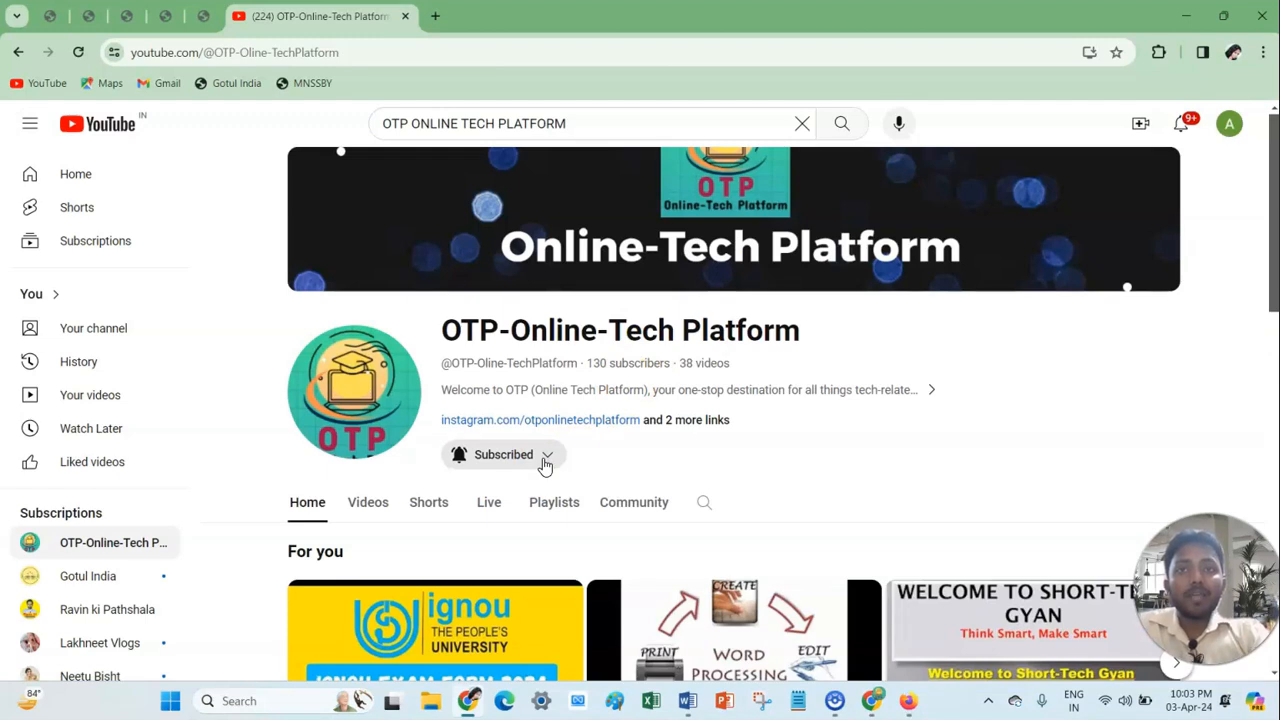
# Unsubscribe from the OTP-Online-Tech Platform channel and confirm the removal.
pyautogui.click(545, 458)
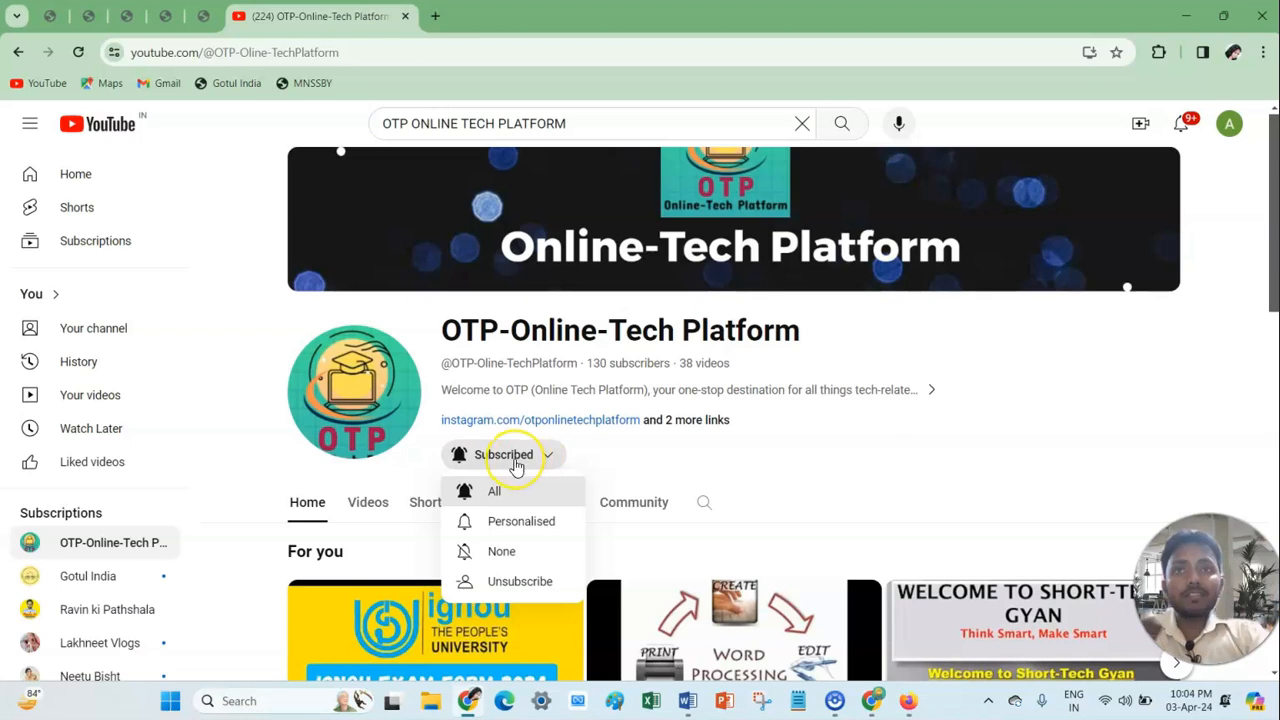
pyautogui.click(515, 584)
pyautogui.click(724, 424)
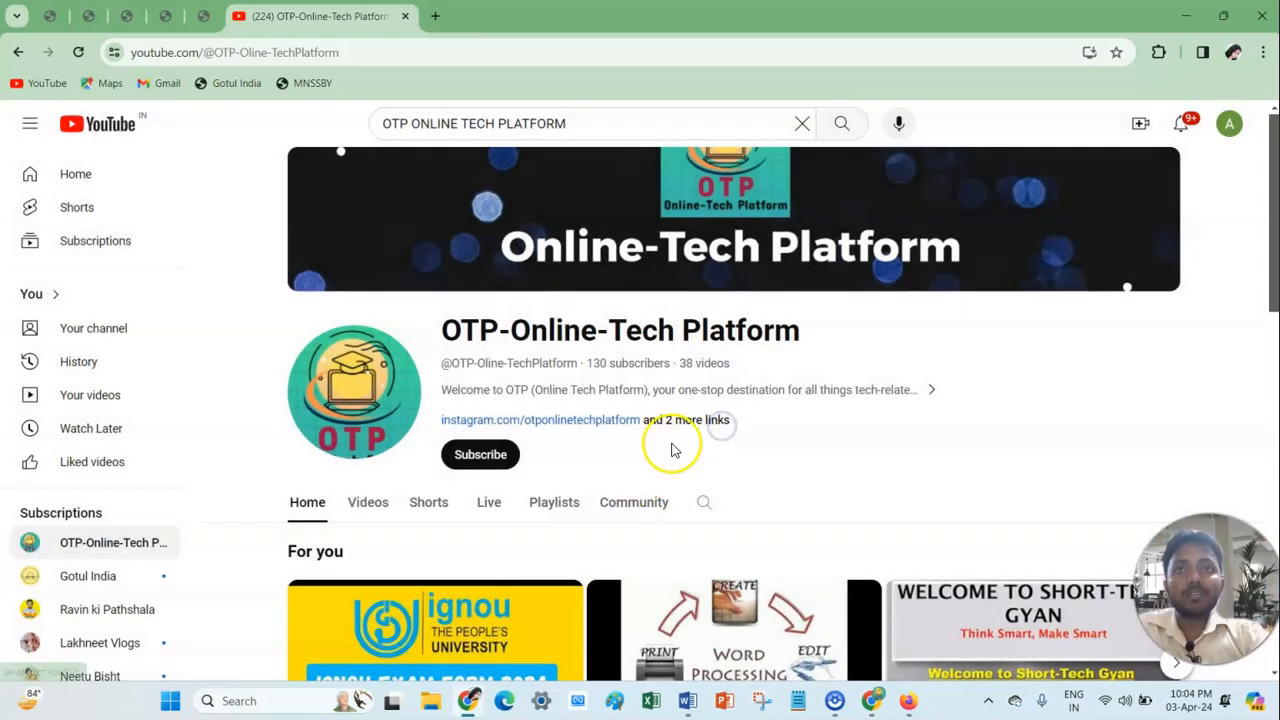
# Subscribe to the OTP-Online-Tech Platform channel and set its notifications to All.
pyautogui.click(483, 458)
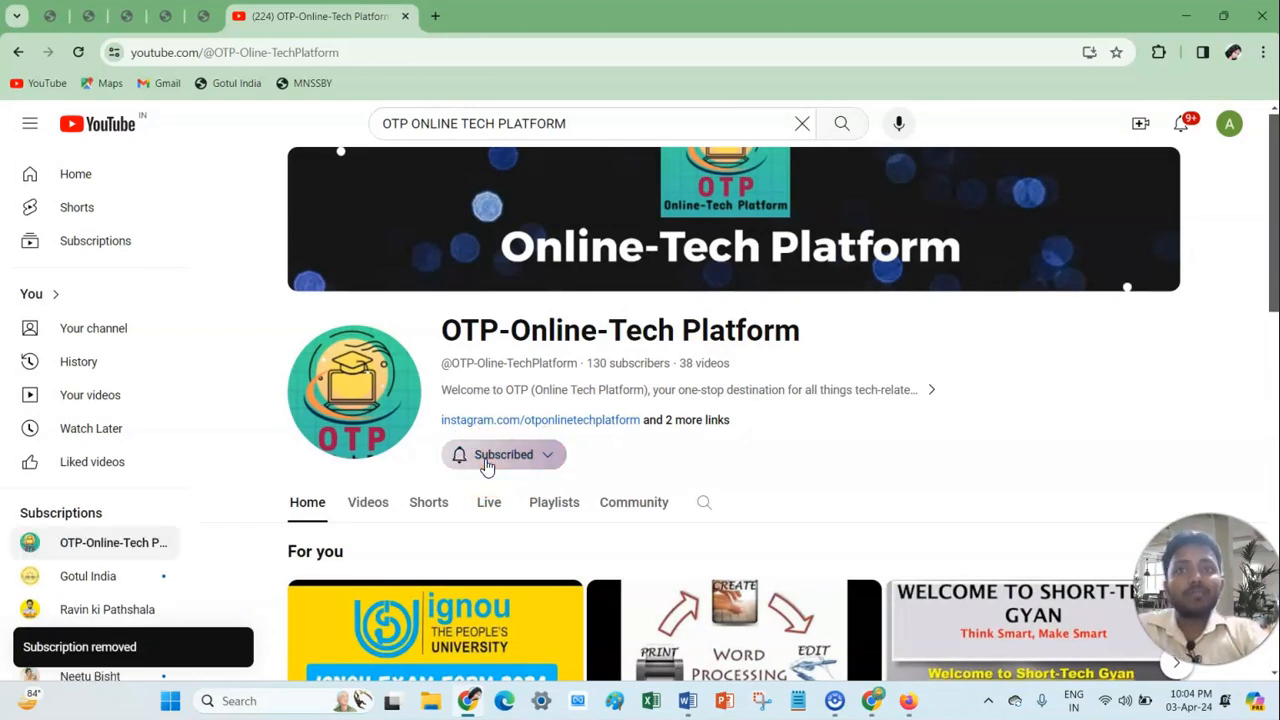
pyautogui.click(490, 462)
pyautogui.click(496, 490)
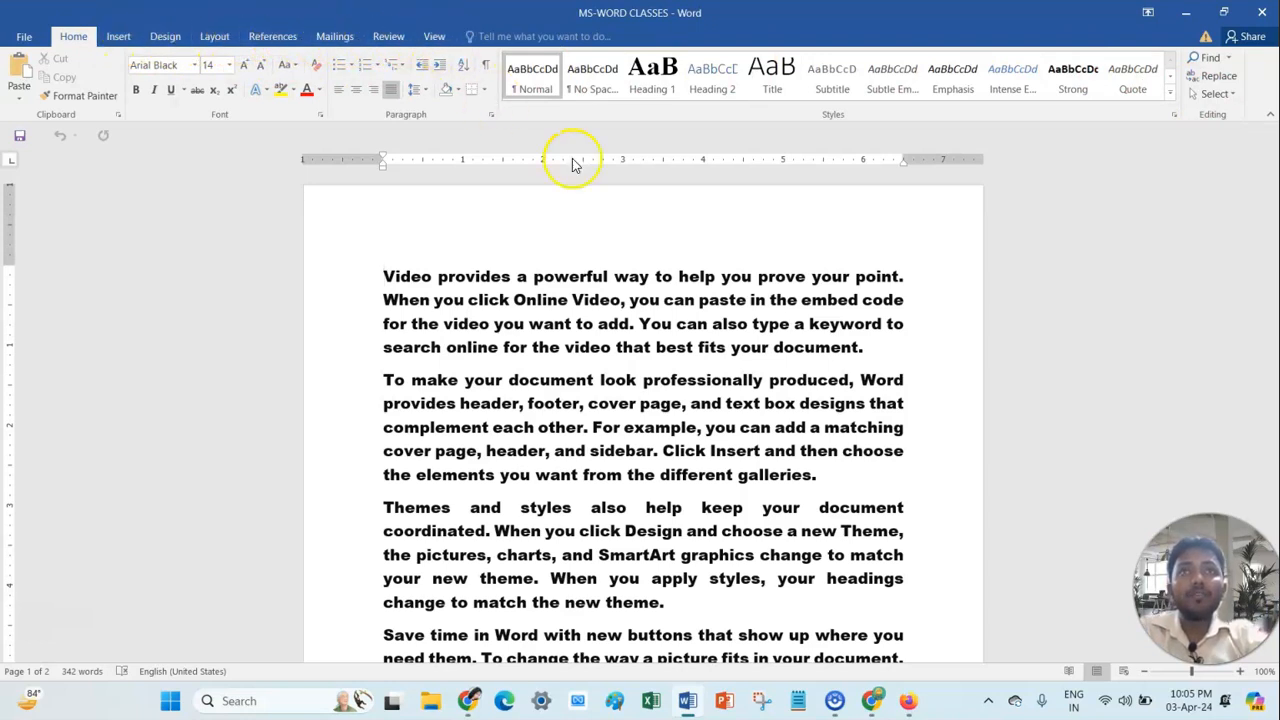
# Search the MS-WORD CLASSES document in Word for "YOU" using Find.
pyautogui.click(1228, 60)
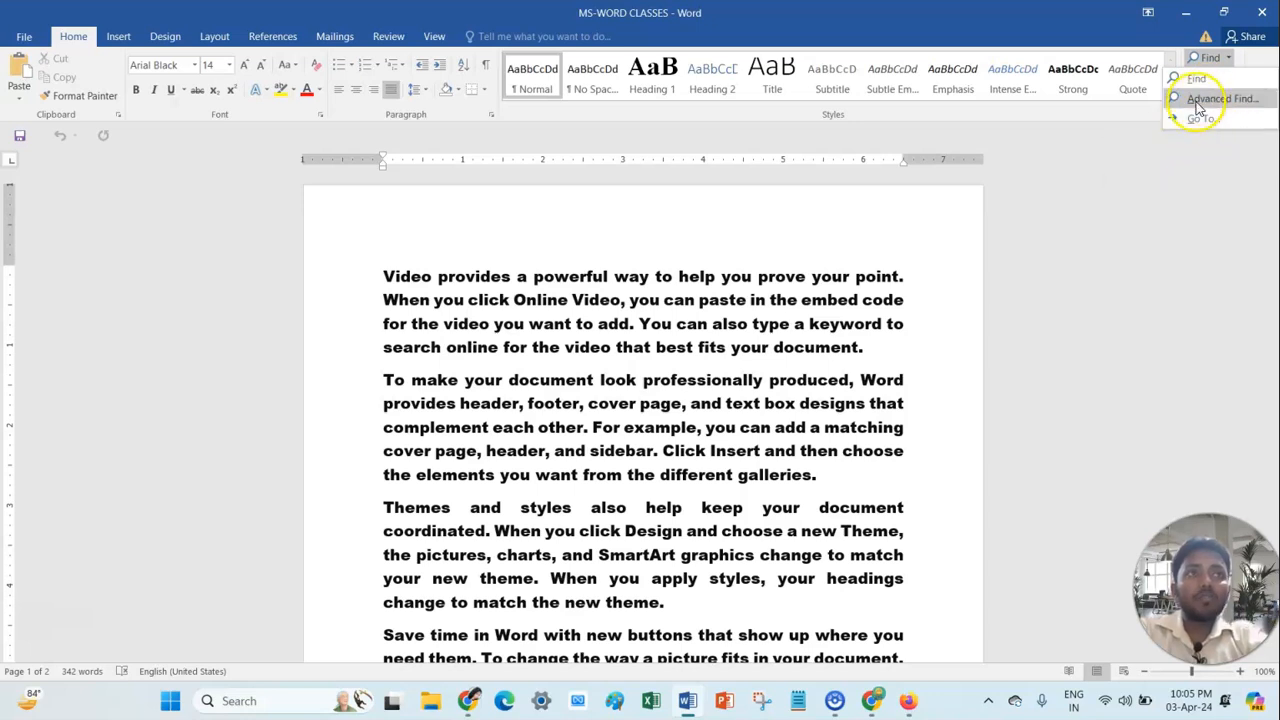
pyautogui.click(1197, 79)
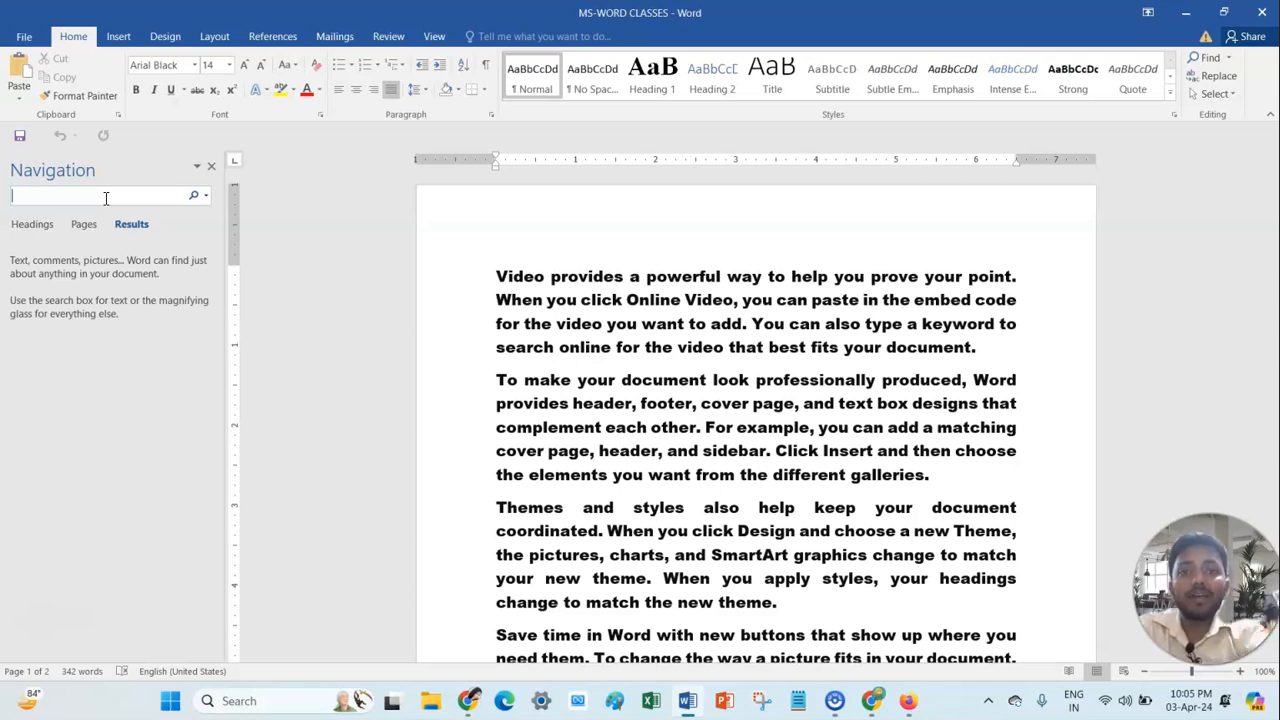
pyautogui.write('U')
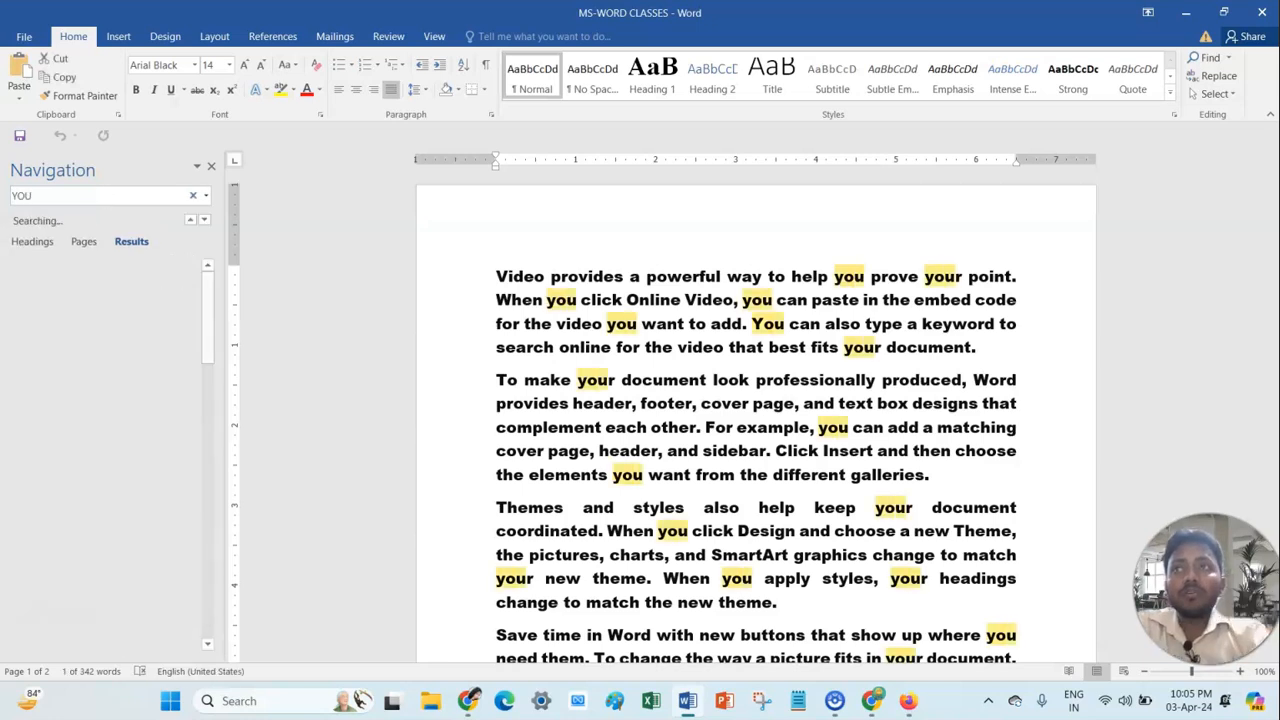
pyautogui.press('Return')
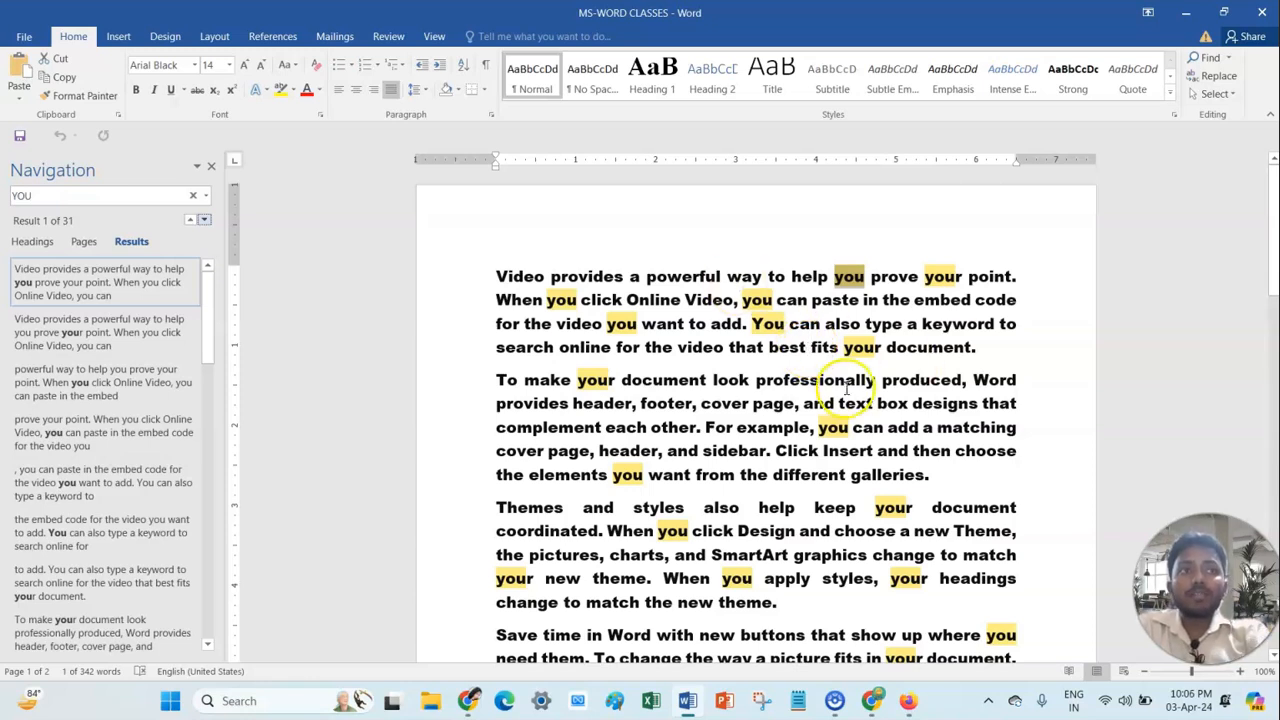
# Review the highlighted matches for "YOU" across both pages, clear the search and close the Navigation pane.
pyautogui.scroll(-5, 822, 472)
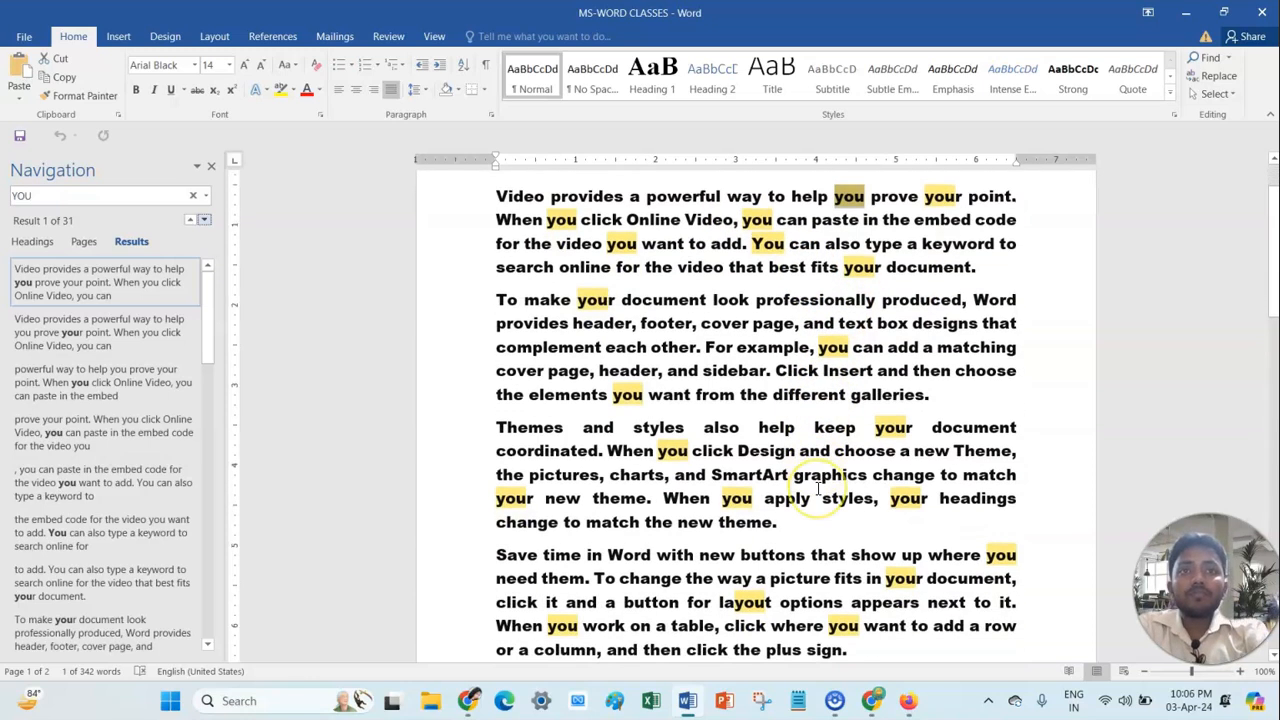
pyautogui.scroll(-1, 818, 488)
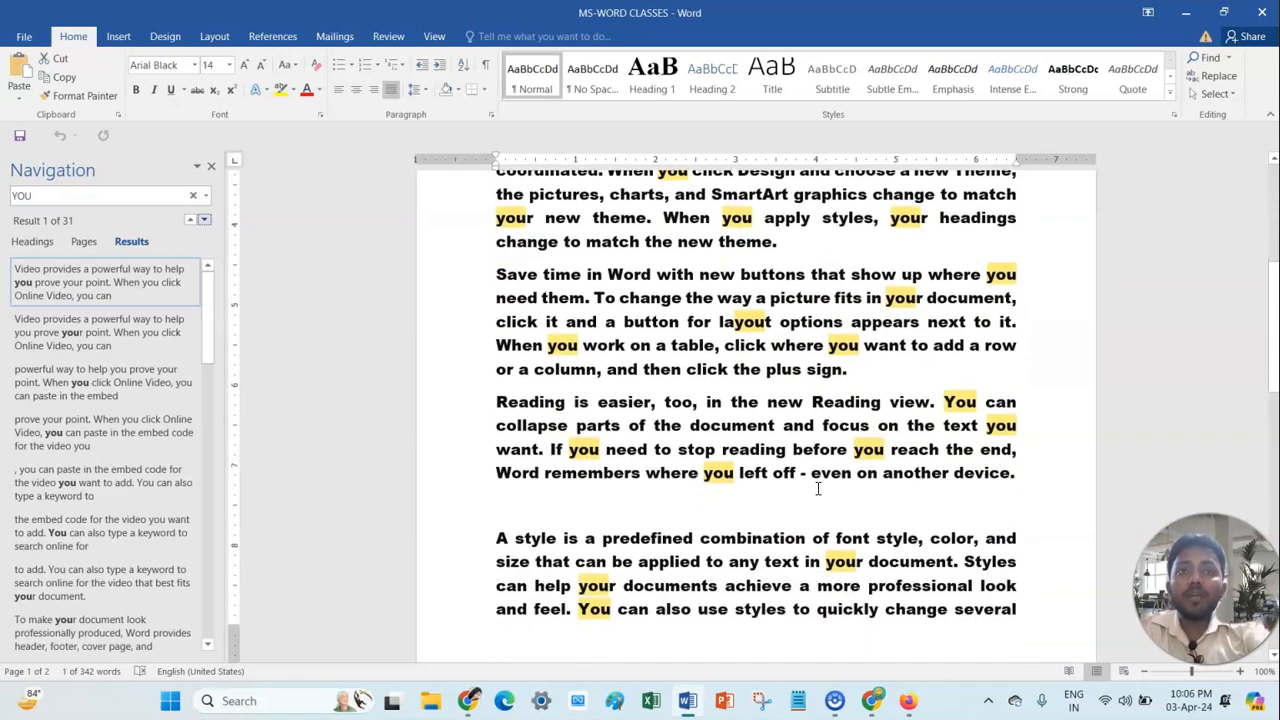
pyautogui.scroll(-2, 818, 488)
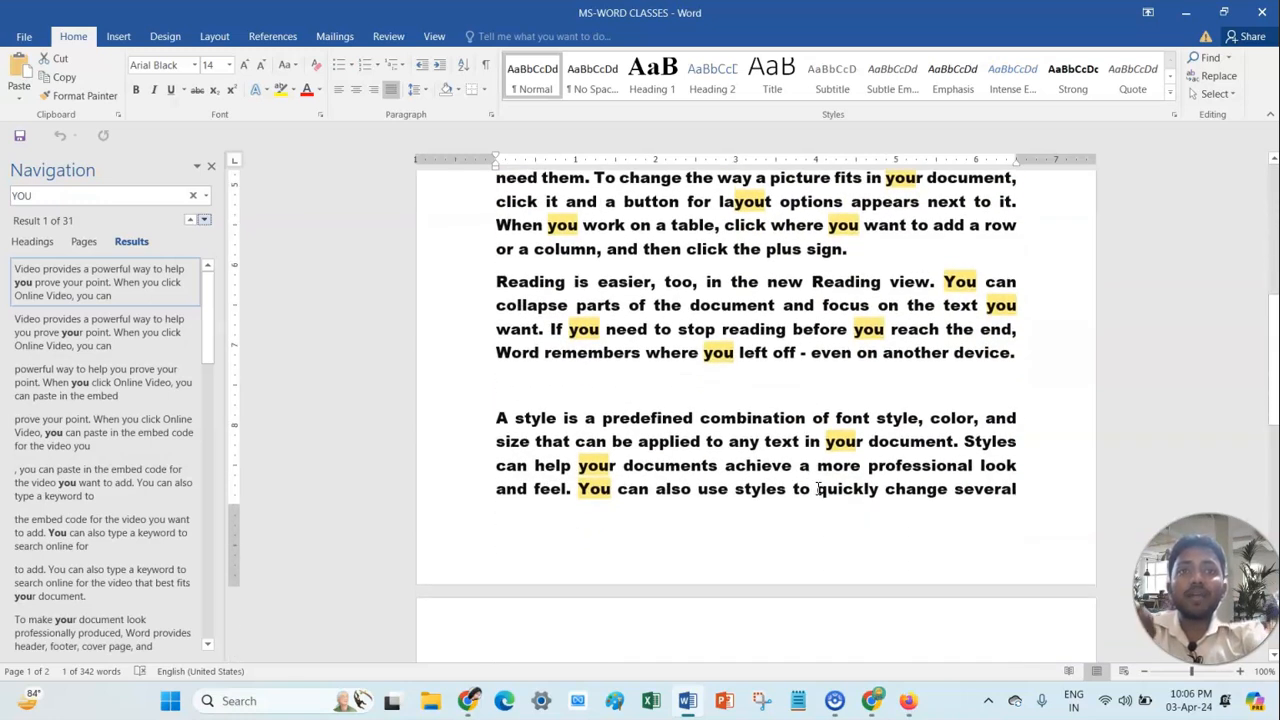
pyautogui.scroll(-1, 818, 488)
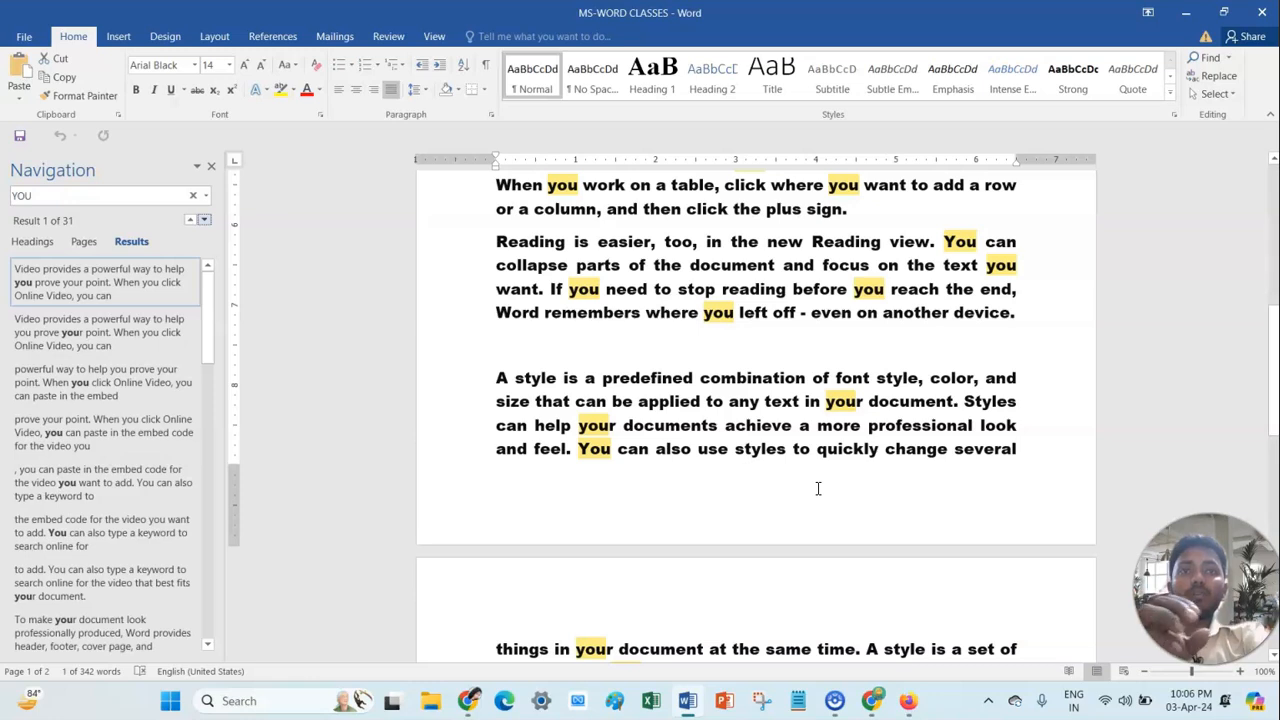
pyautogui.scroll(-3, 818, 488)
pyautogui.scroll(6, 818, 488)
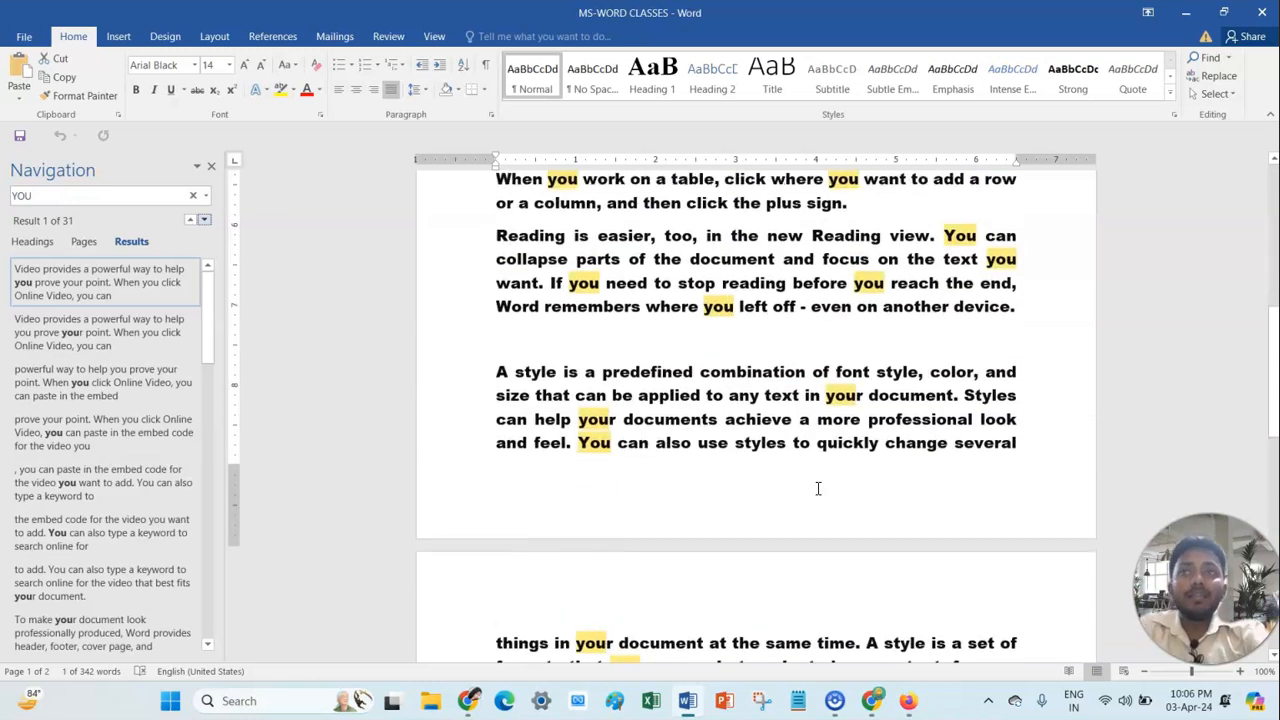
pyautogui.scroll(3, 818, 488)
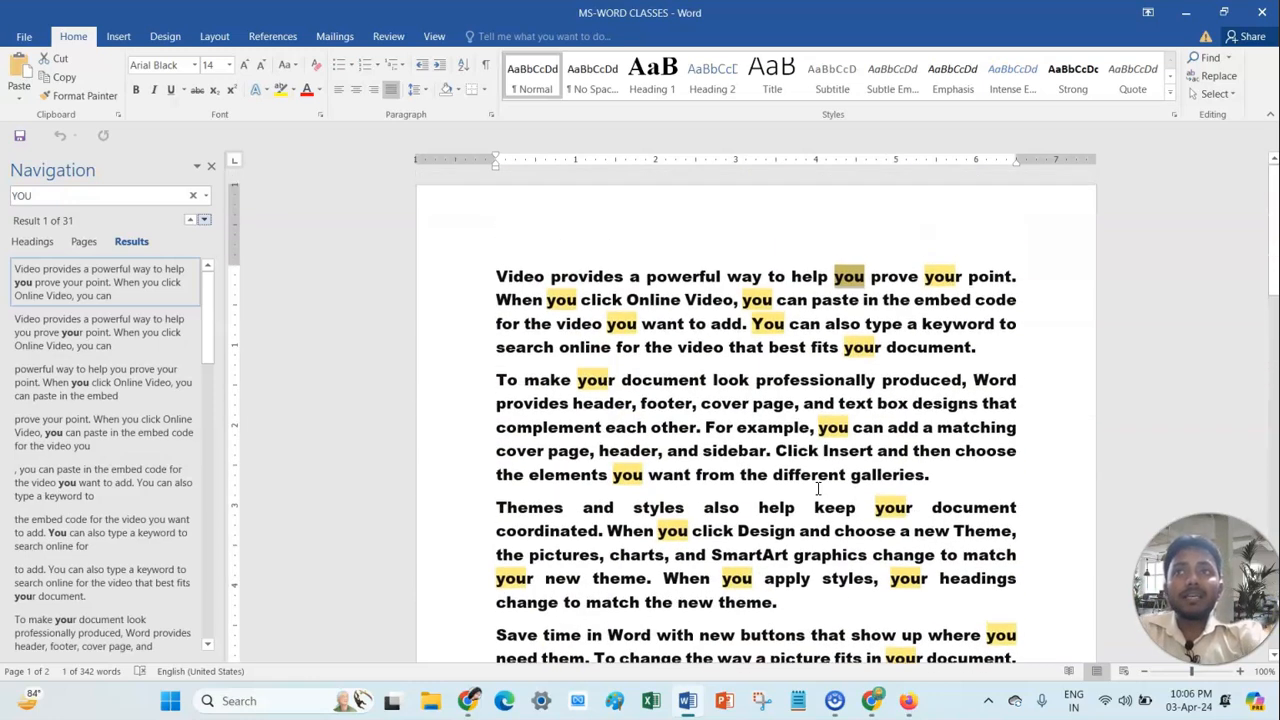
pyautogui.click(192, 194)
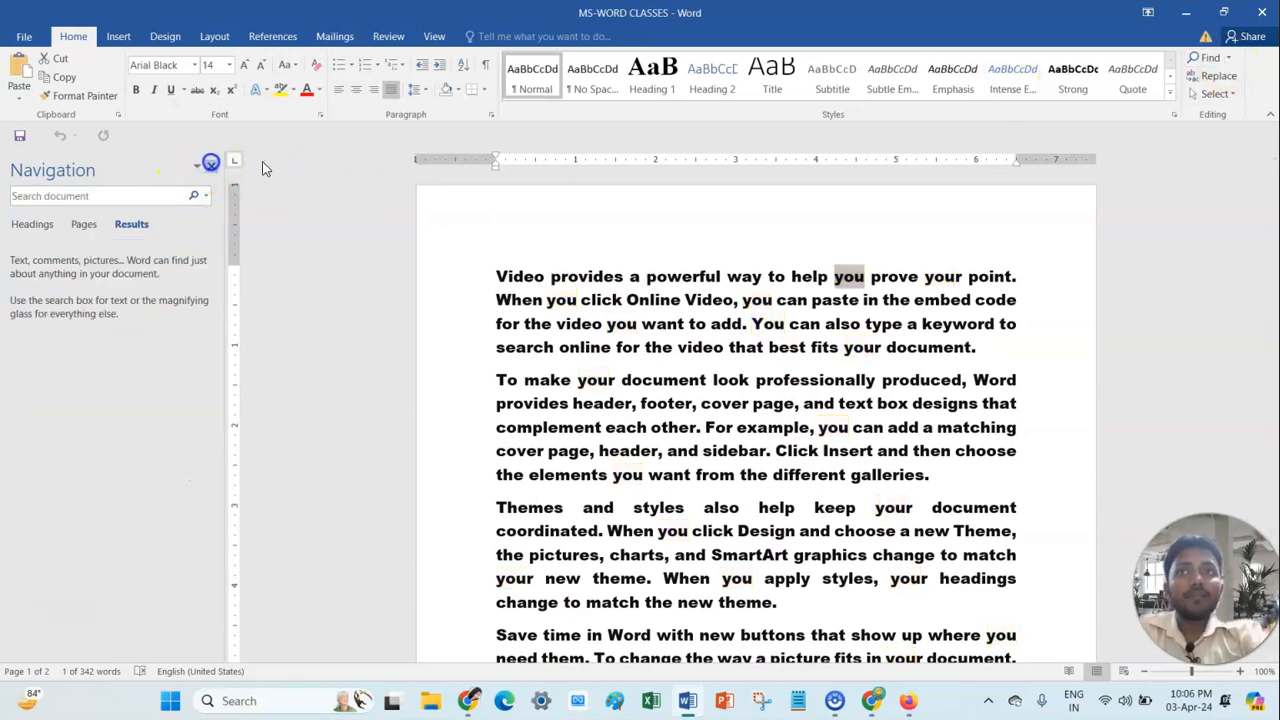
pyautogui.click(211, 166)
# Use Advanced Find to step through the next six occurrences of "you" in the document.
pyautogui.click(1229, 60)
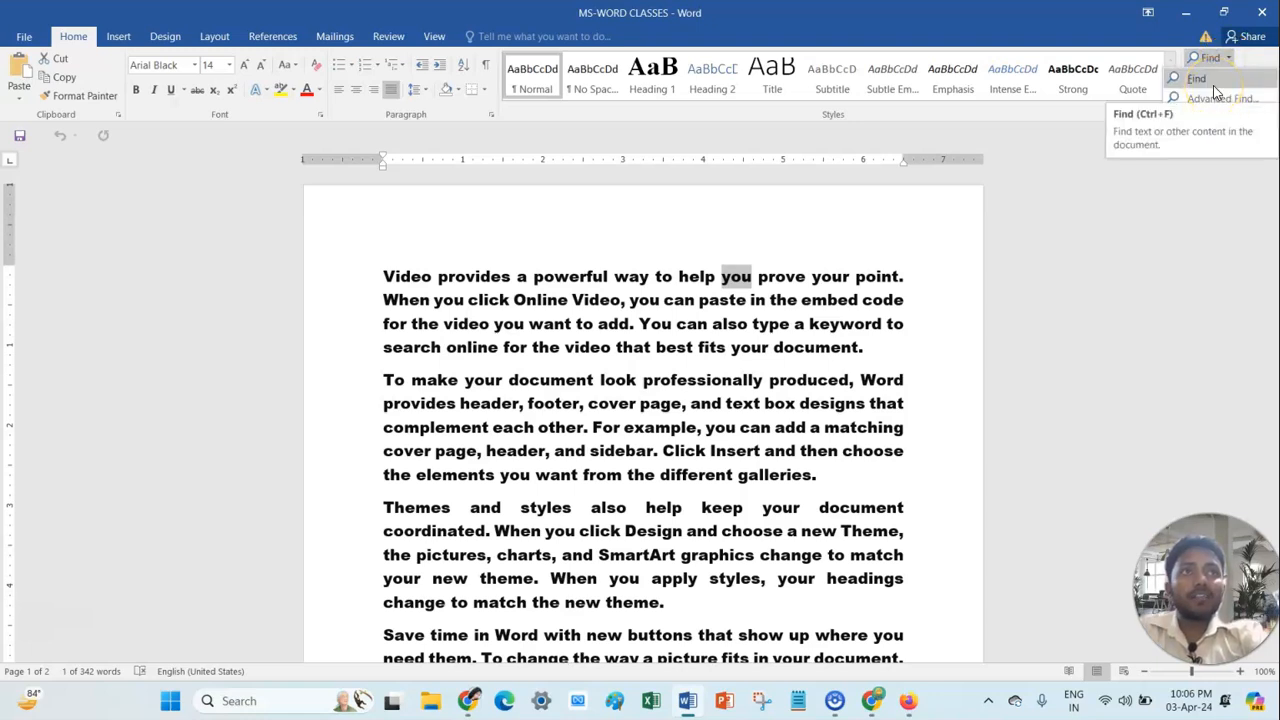
pyautogui.click(1218, 98)
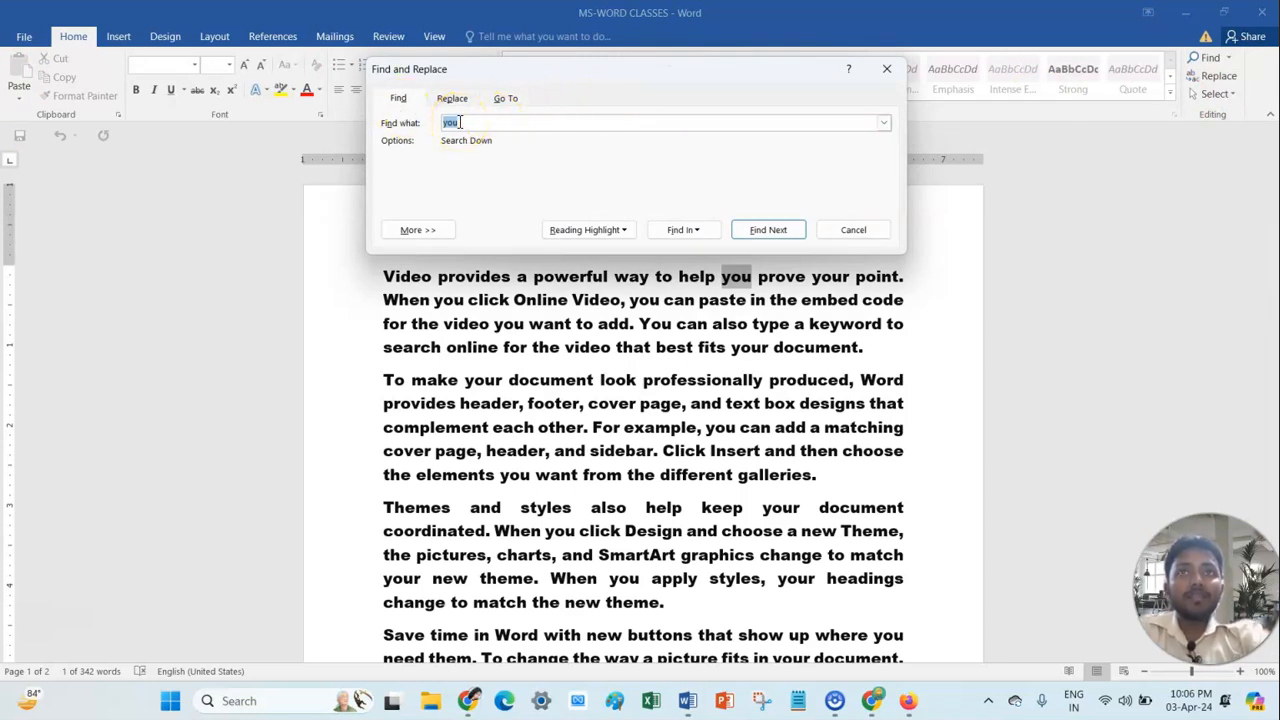
pyautogui.click(766, 233)
pyautogui.click(766, 233)
pyautogui.click(765, 233)
pyautogui.click(765, 233)
pyautogui.click(765, 233)
pyautogui.click(765, 233)
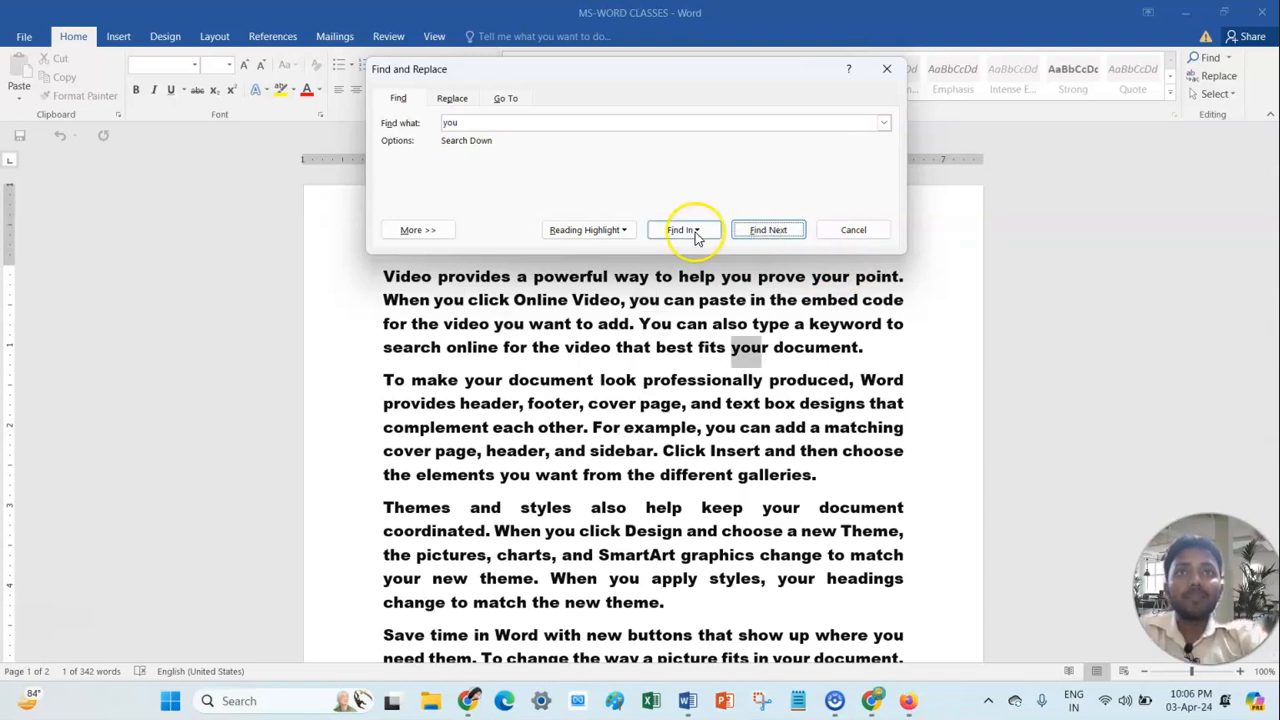
# Apply Reading Highlight to all occurrences of "you" and step forward through the next three matches.
pyautogui.click(580, 232)
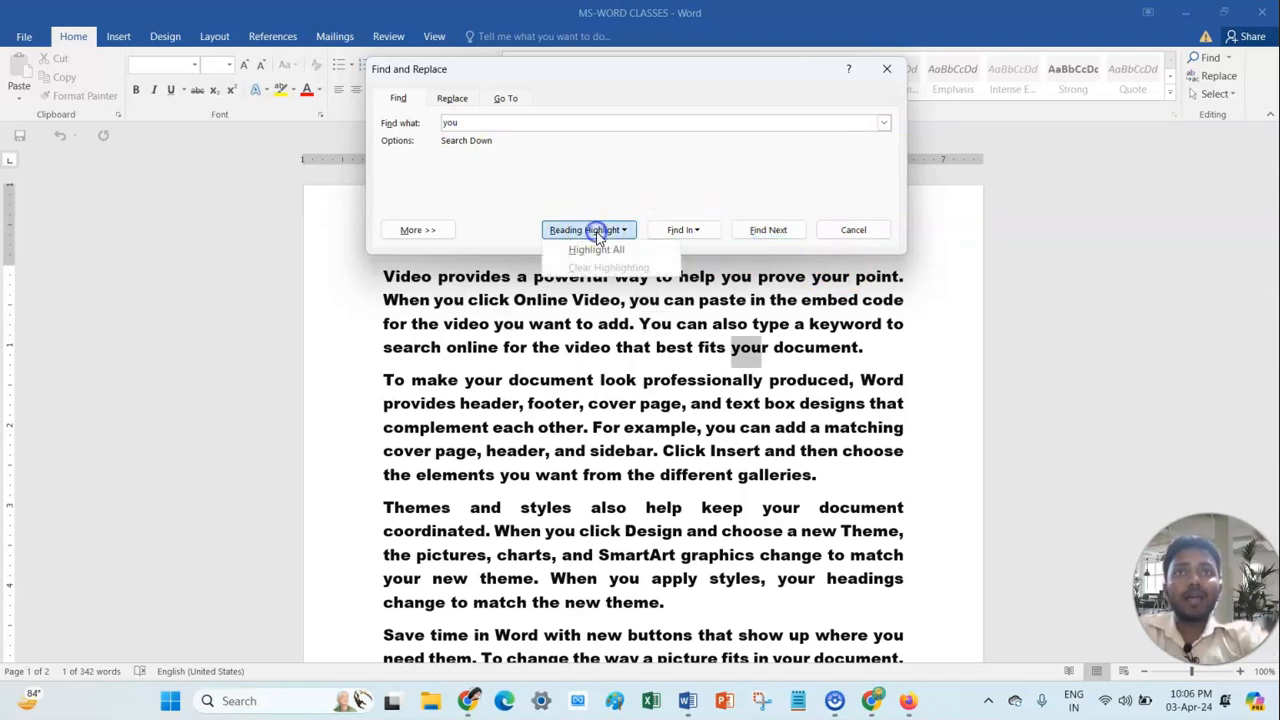
pyautogui.click(601, 250)
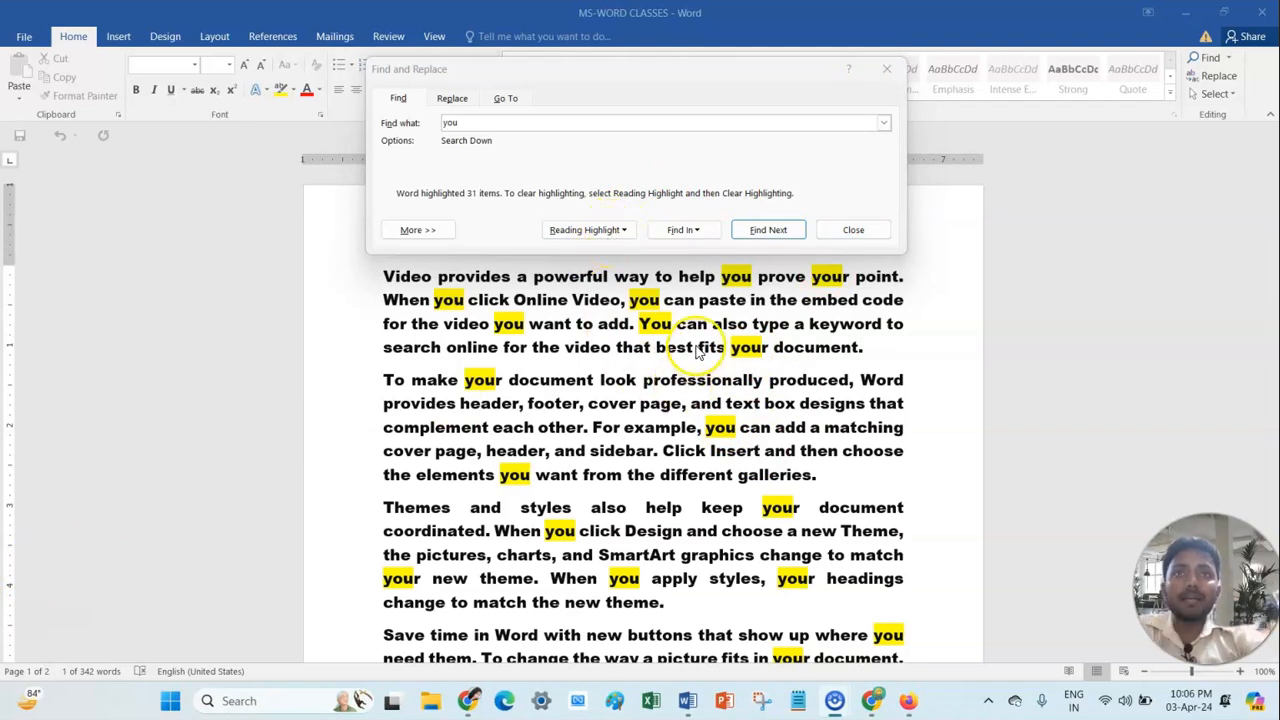
pyautogui.click(768, 230)
pyautogui.click(768, 230)
pyautogui.click(768, 230)
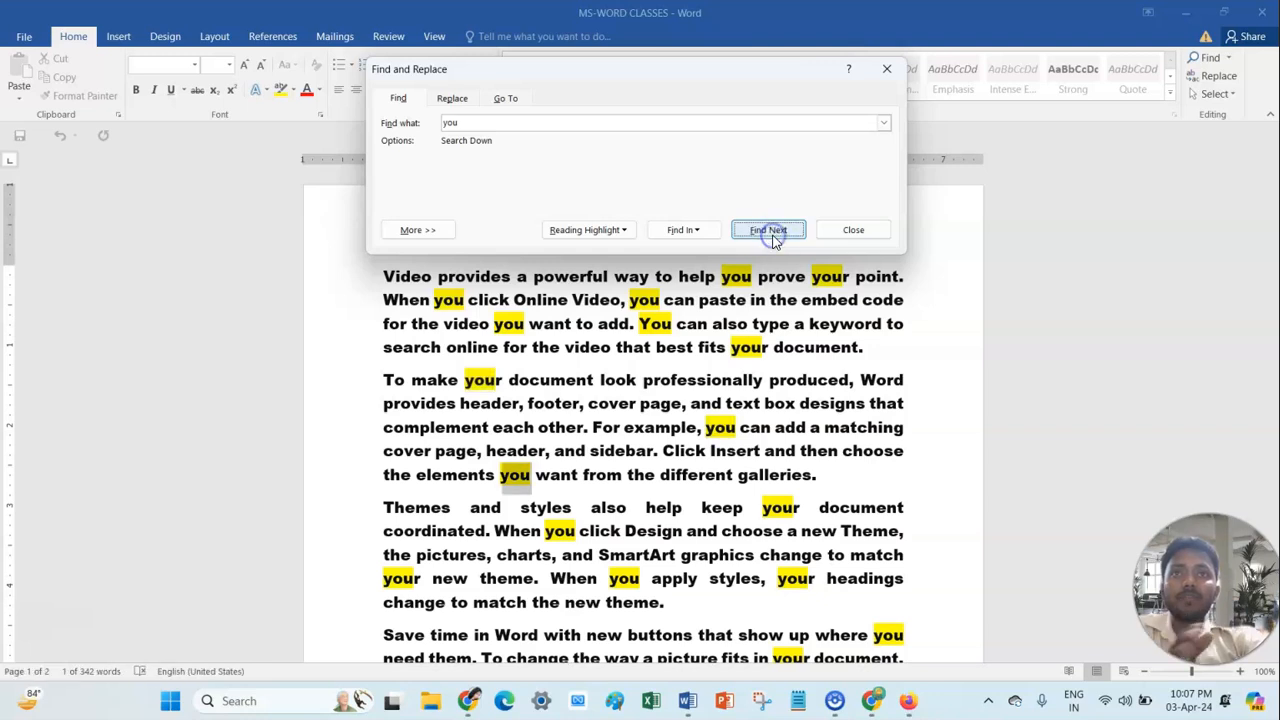
# Find all occurrences of "you" in the current selection and in the main document, and close Find and Replace.
pyautogui.click(695, 230)
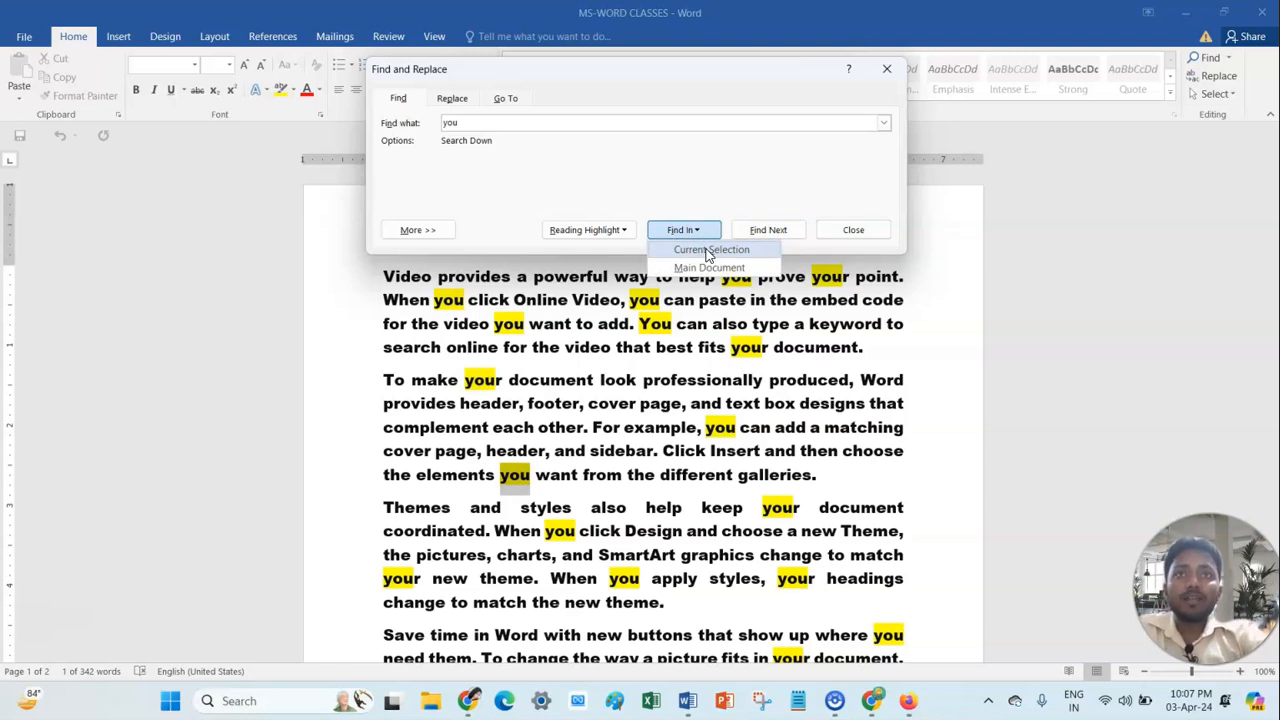
pyautogui.click(708, 250)
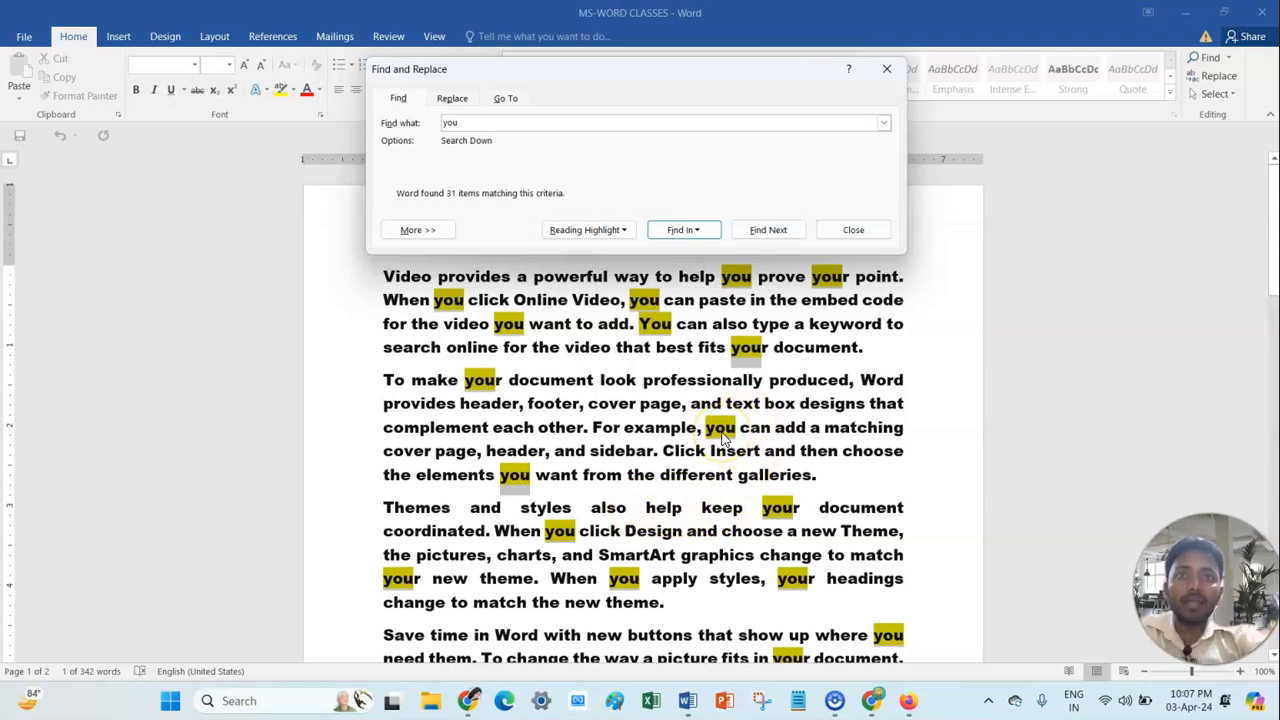
pyautogui.click(684, 229)
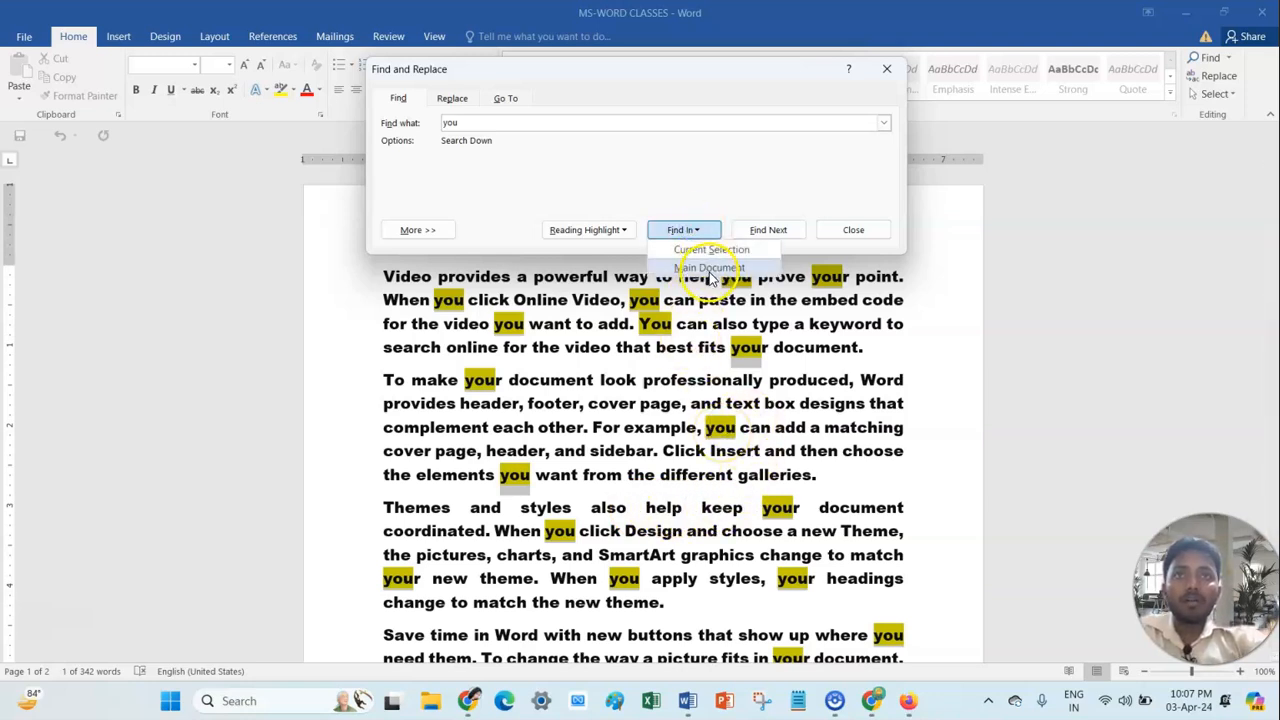
pyautogui.click(709, 268)
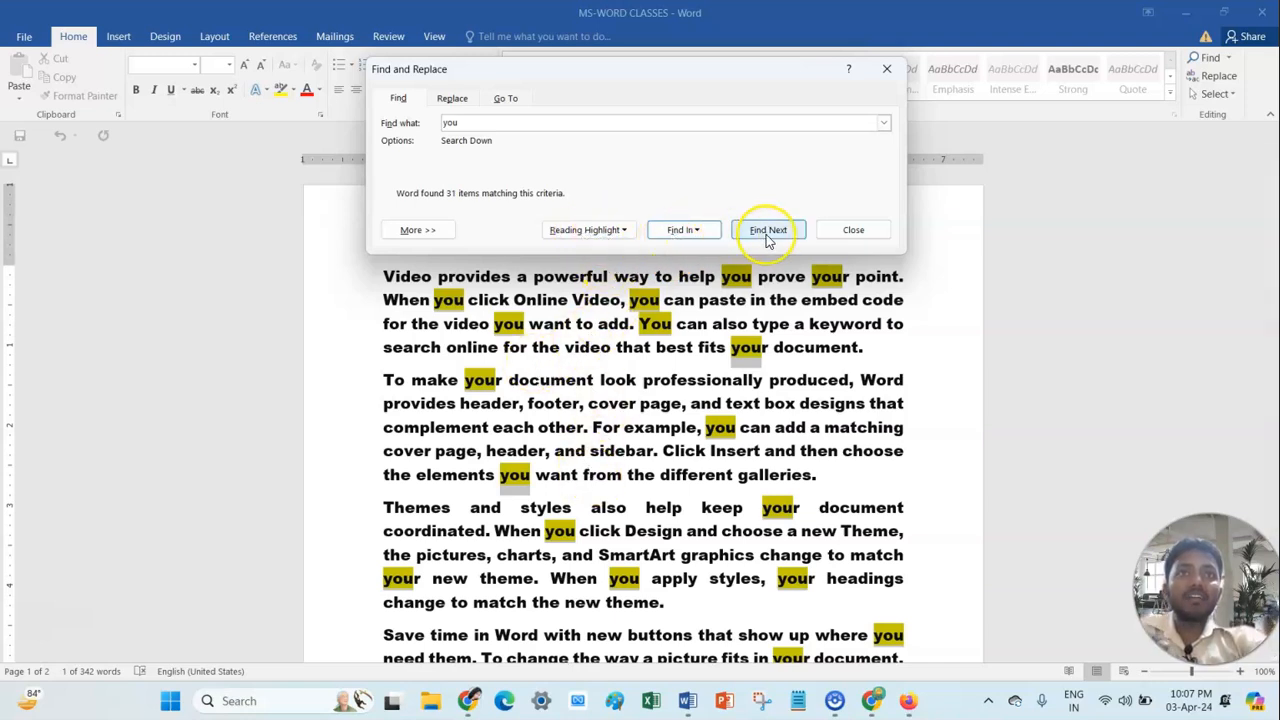
pyautogui.click(832, 238)
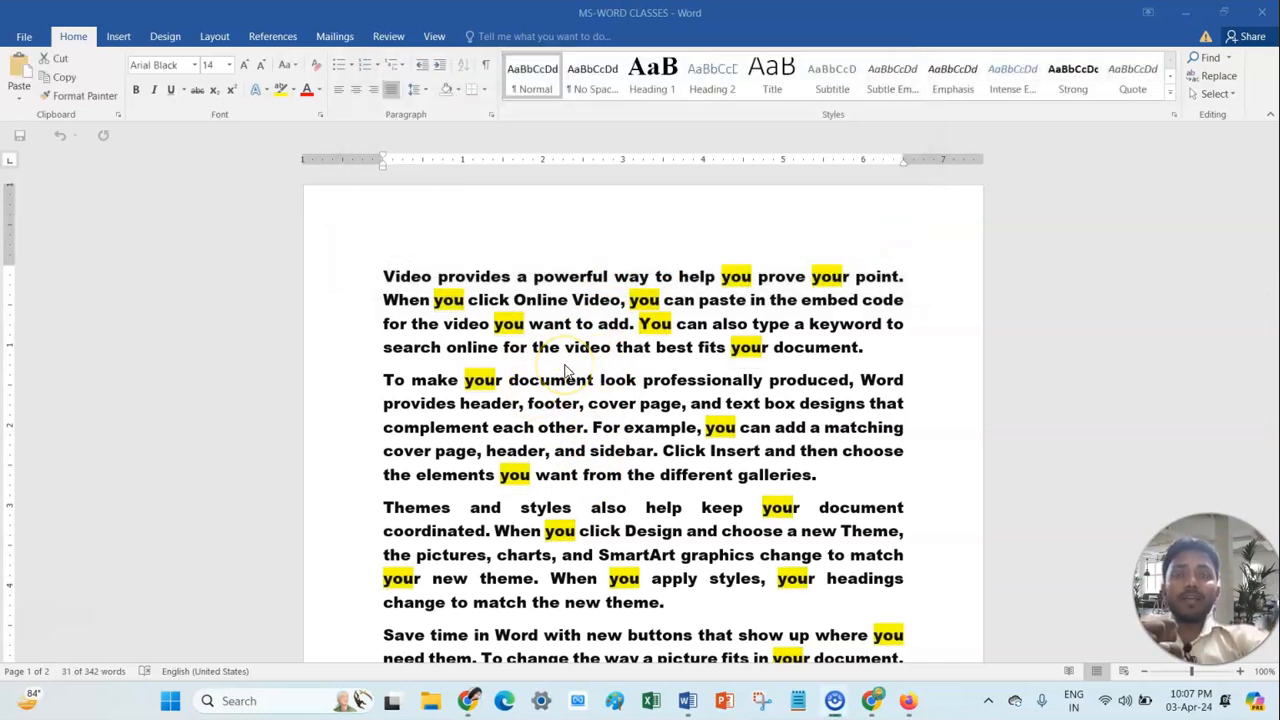
# Set up a replacement in Find and Replace that finds "you" and replaces it with "ME".
pyautogui.click(1229, 59)
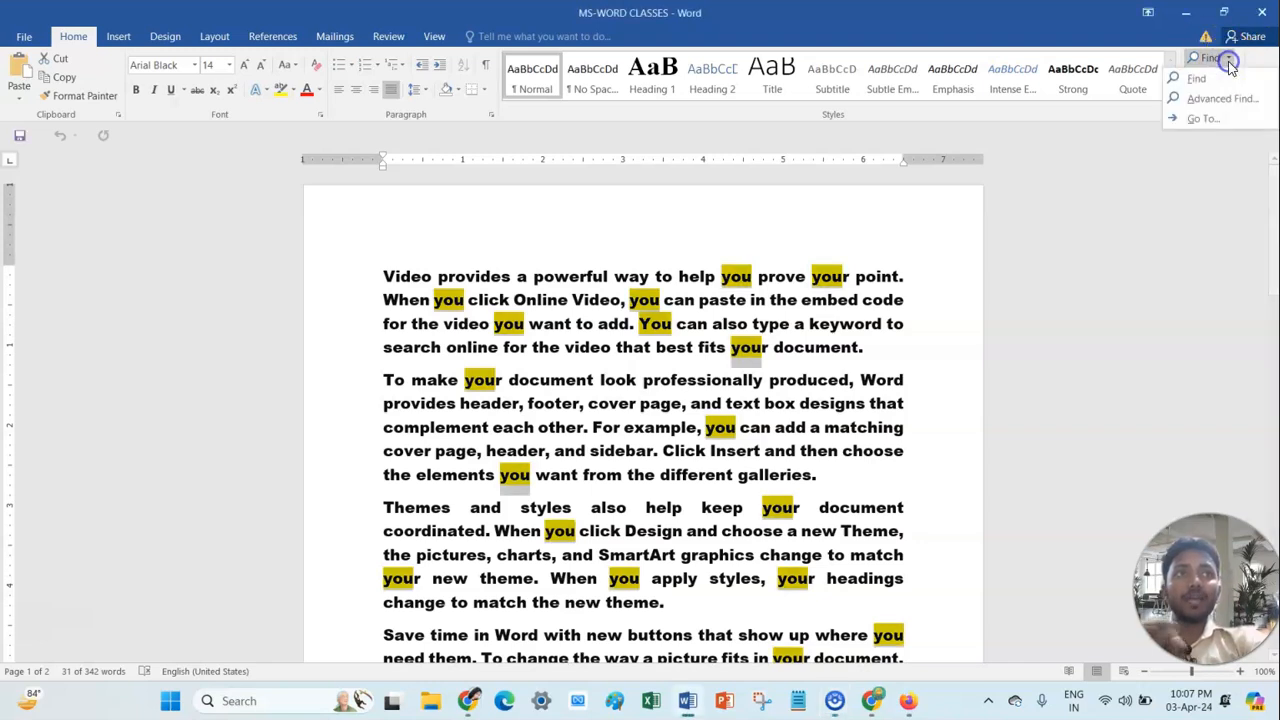
pyautogui.click(1229, 101)
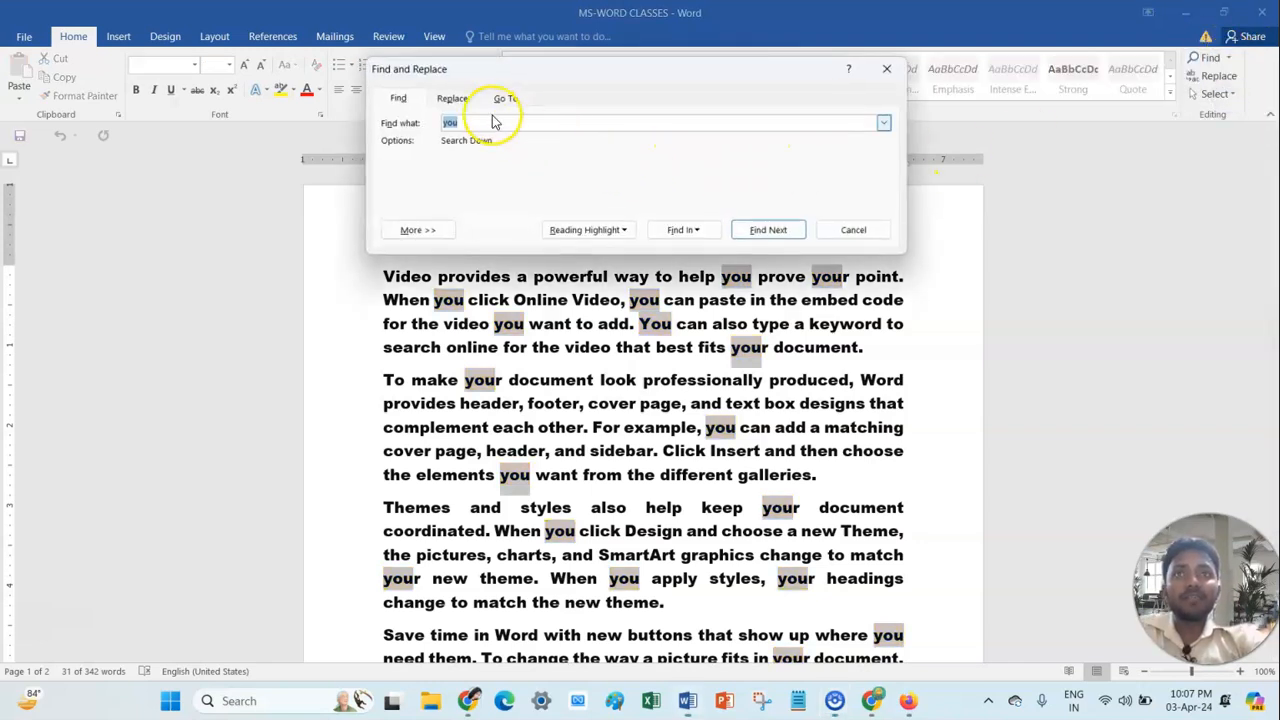
pyautogui.click(450, 100)
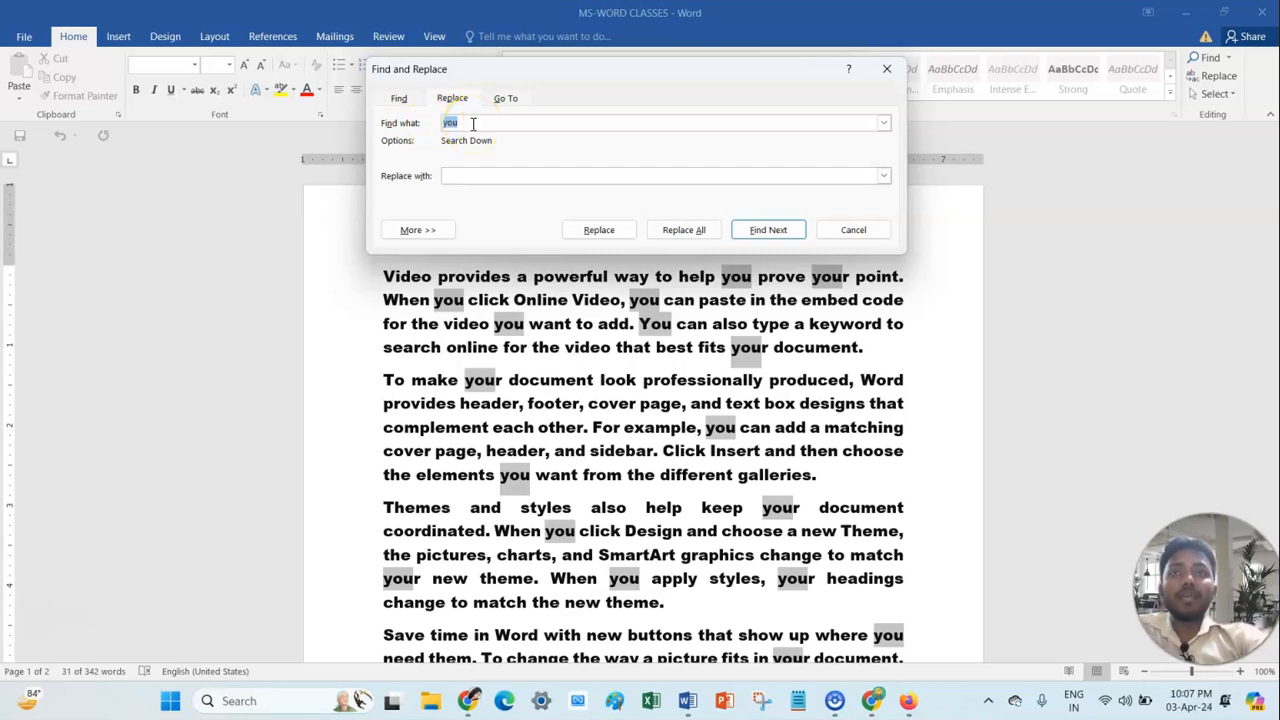
pyautogui.click(465, 178)
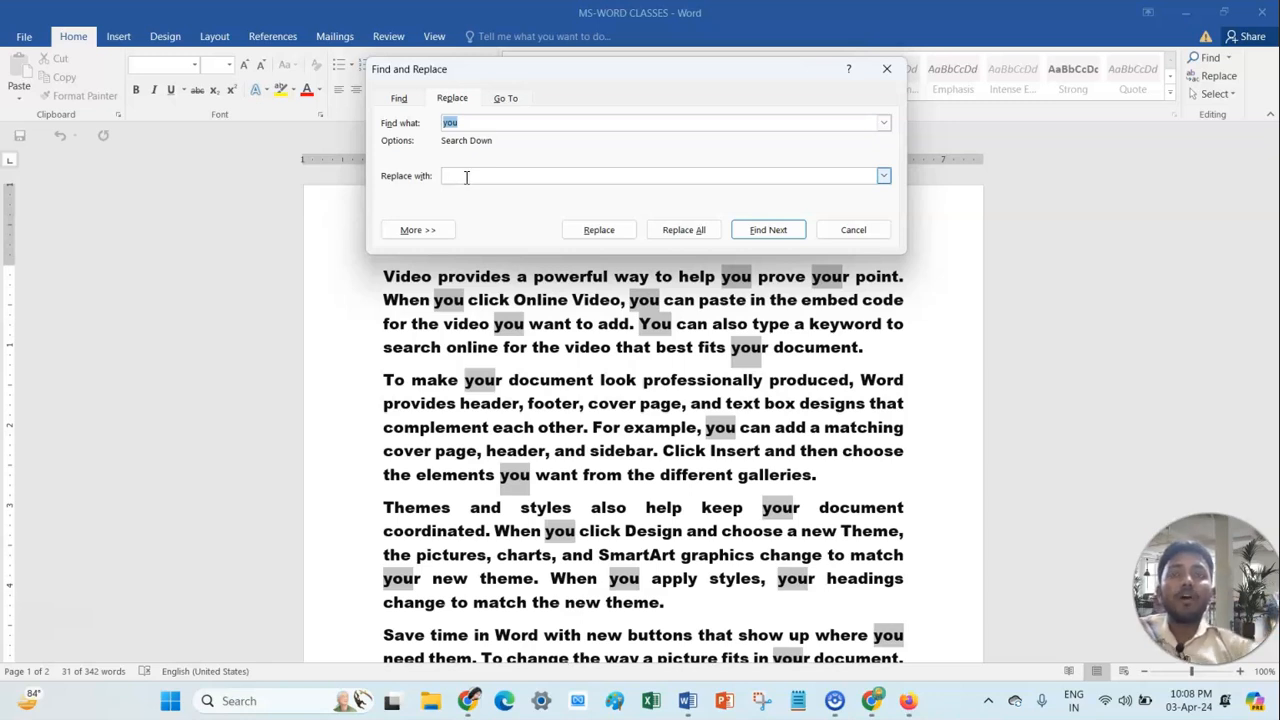
pyautogui.click(466, 177)
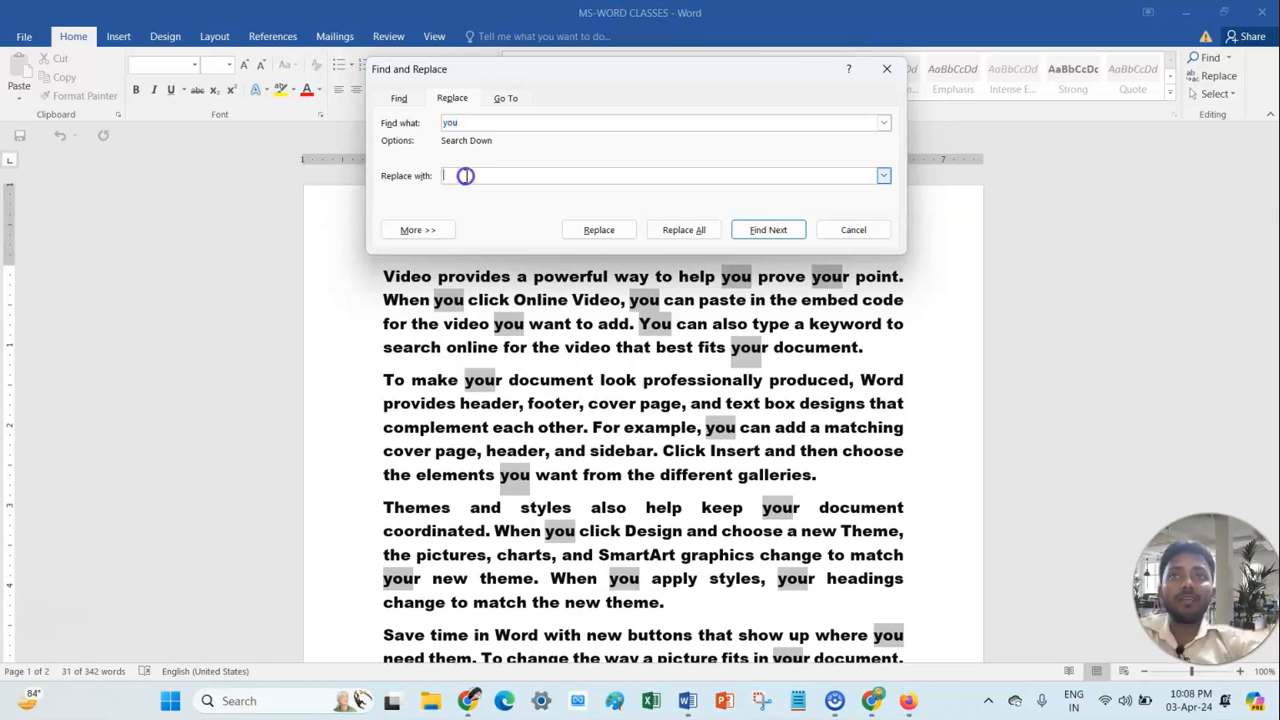
pyautogui.click(449, 122)
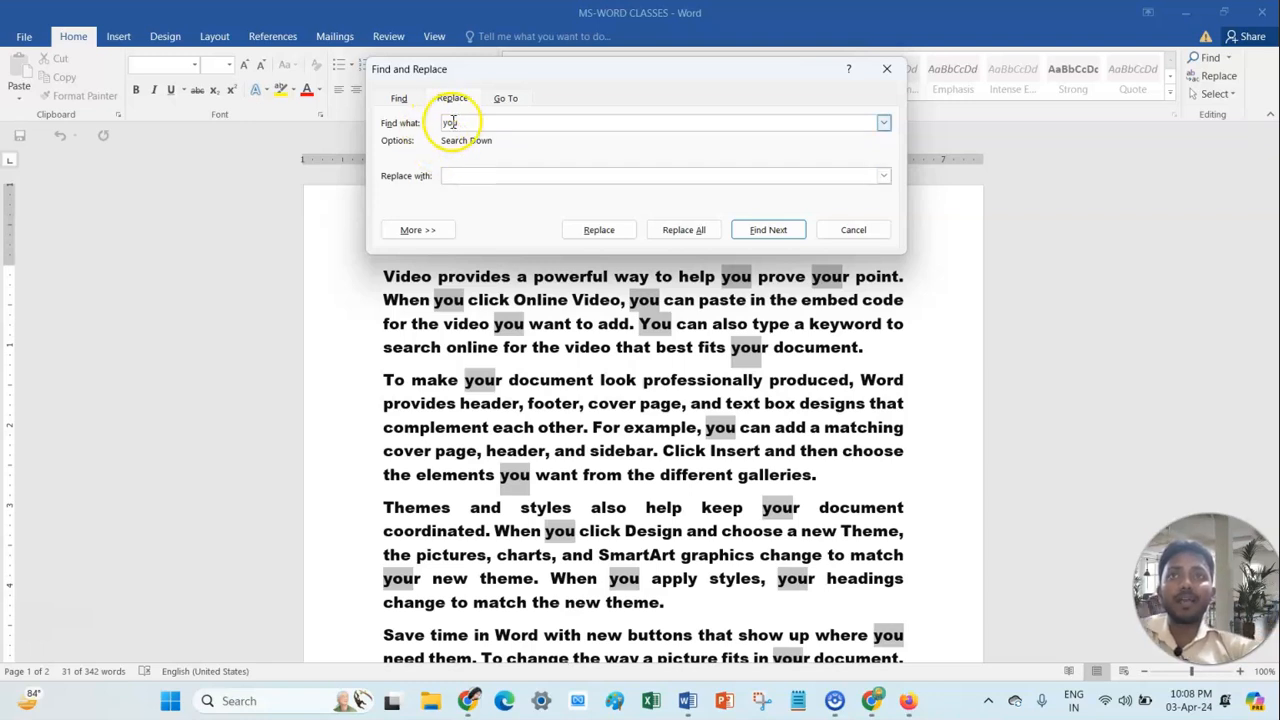
pyautogui.click(464, 180)
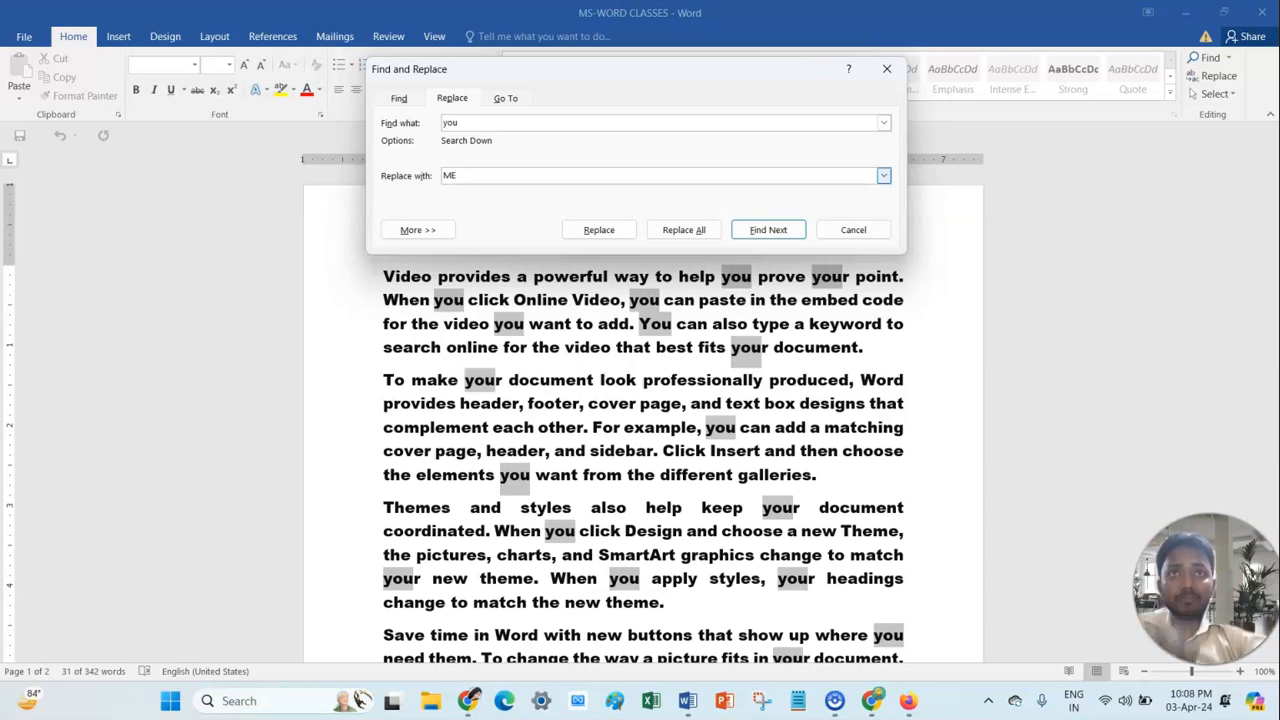
pyautogui.click(600, 231)
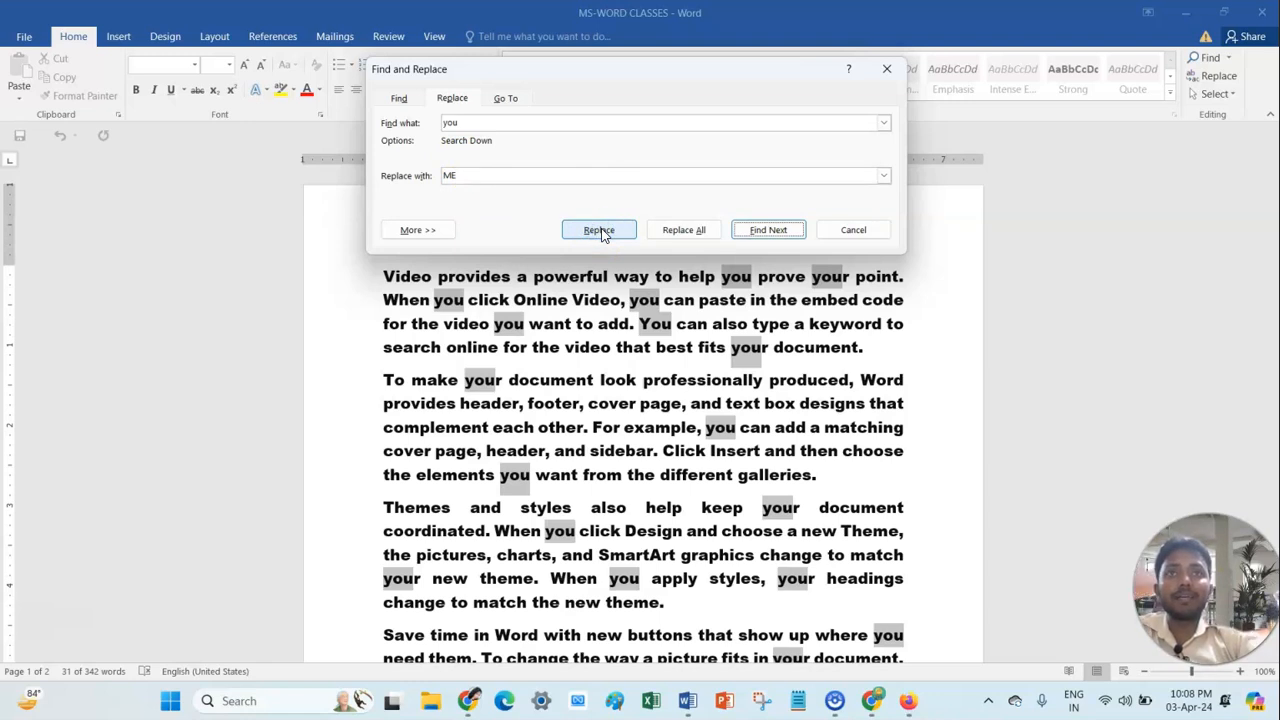
pyautogui.click(684, 232)
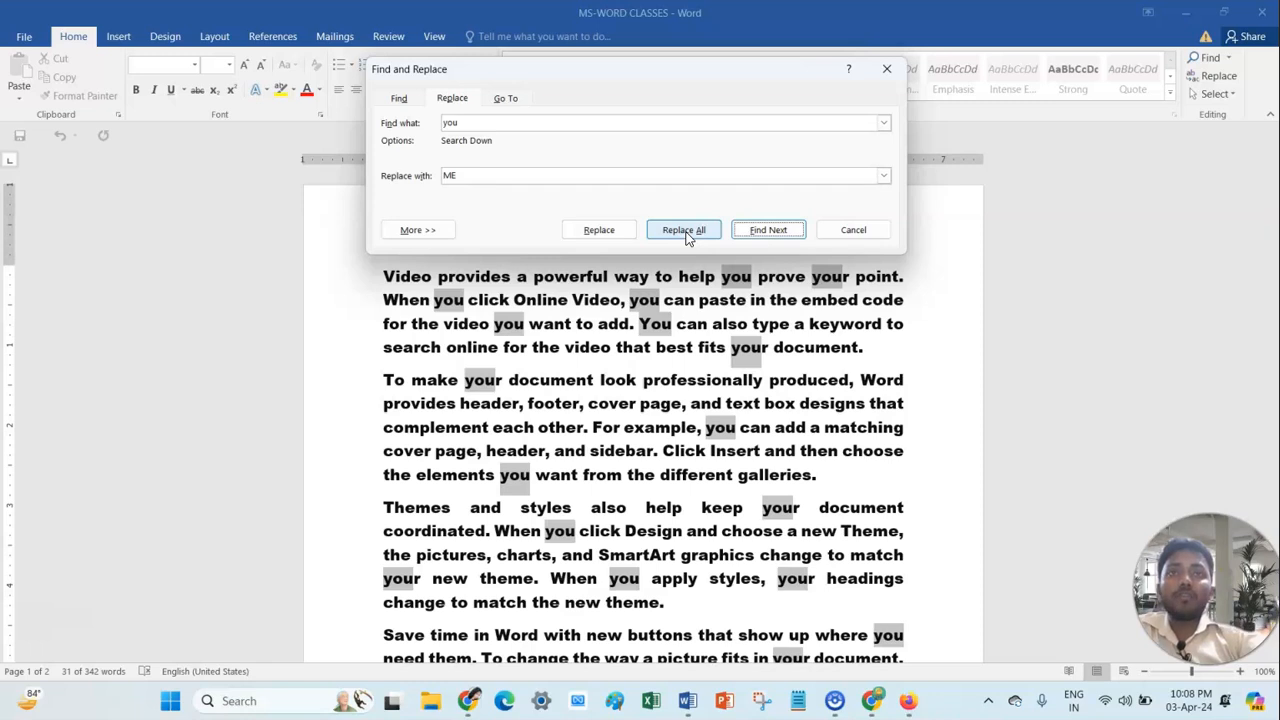
# Step forward through the successive occurrences of "you" from the Replace settings without replacing any.
pyautogui.click(770, 233)
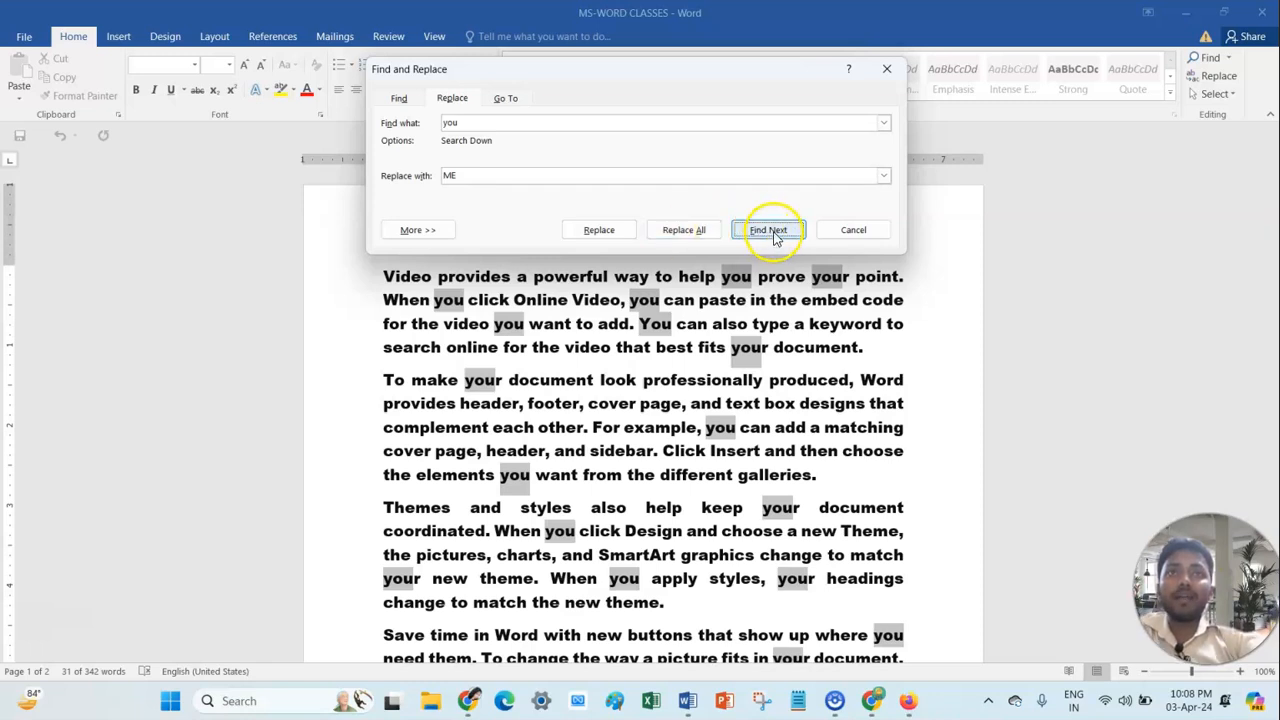
pyautogui.click(773, 234)
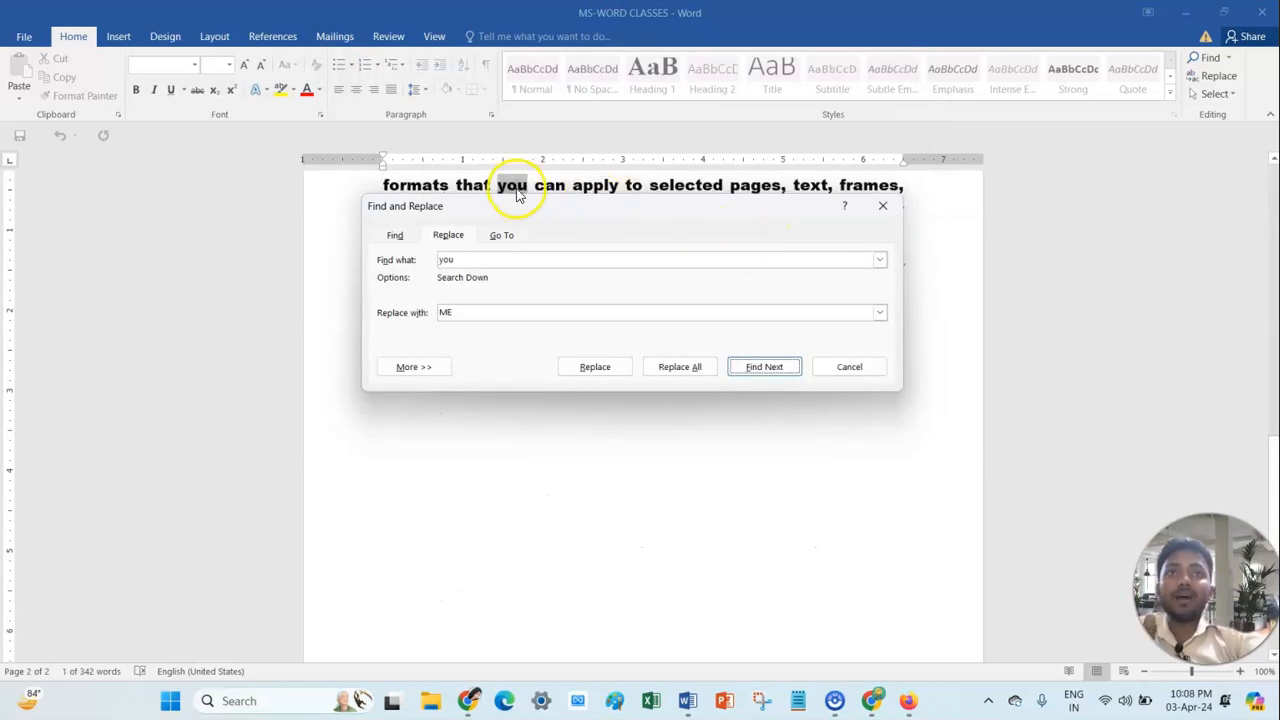
pyautogui.click(780, 371)
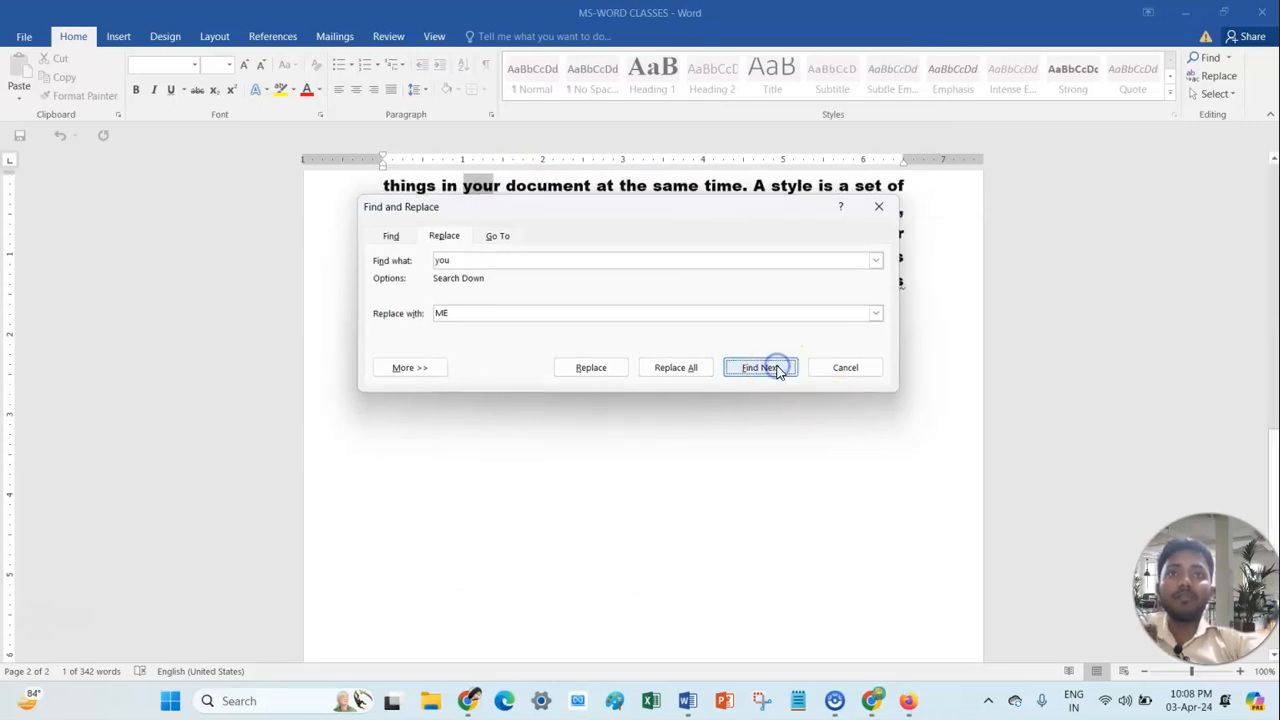
pyautogui.click(780, 371)
pyautogui.click(780, 371)
pyautogui.click(780, 371)
pyautogui.click(778, 370)
pyautogui.click(778, 370)
pyautogui.click(778, 370)
pyautogui.click(778, 369)
pyautogui.click(778, 370)
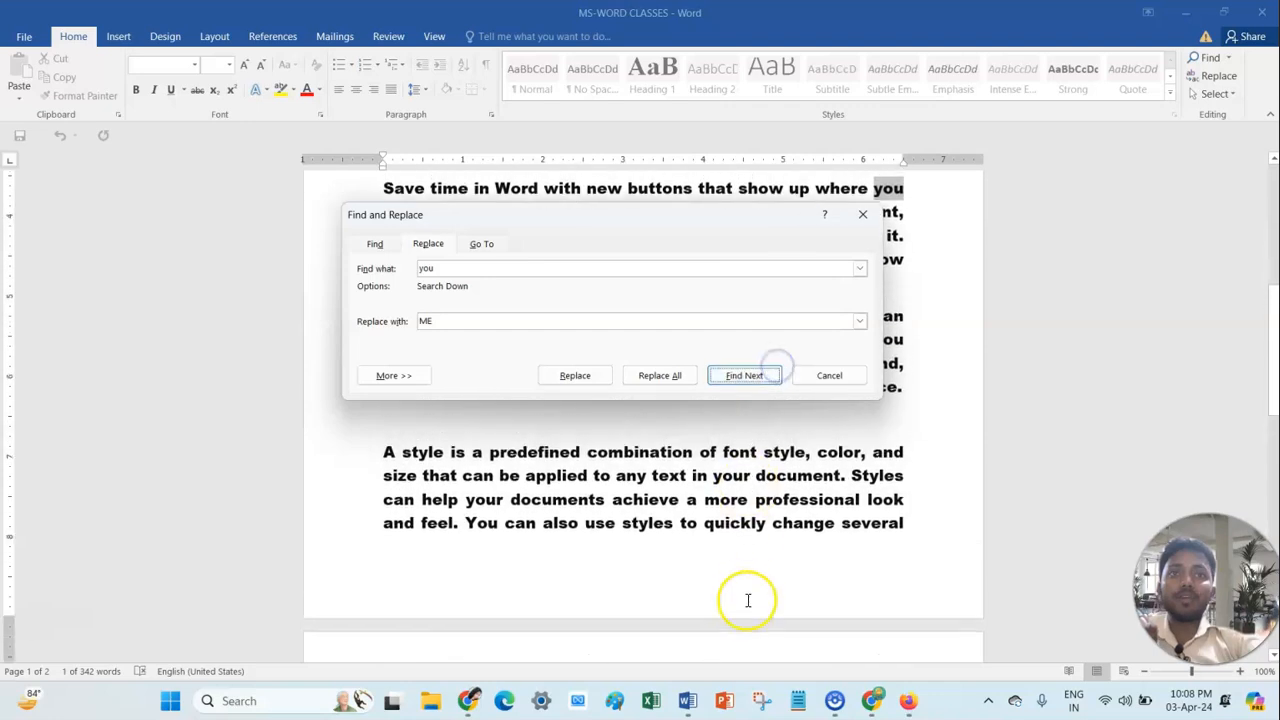
# Replace all occurrences of "you" with "ME" throughout the document, continuing the search from the beginning.
pyautogui.scroll(6, 750, 595)
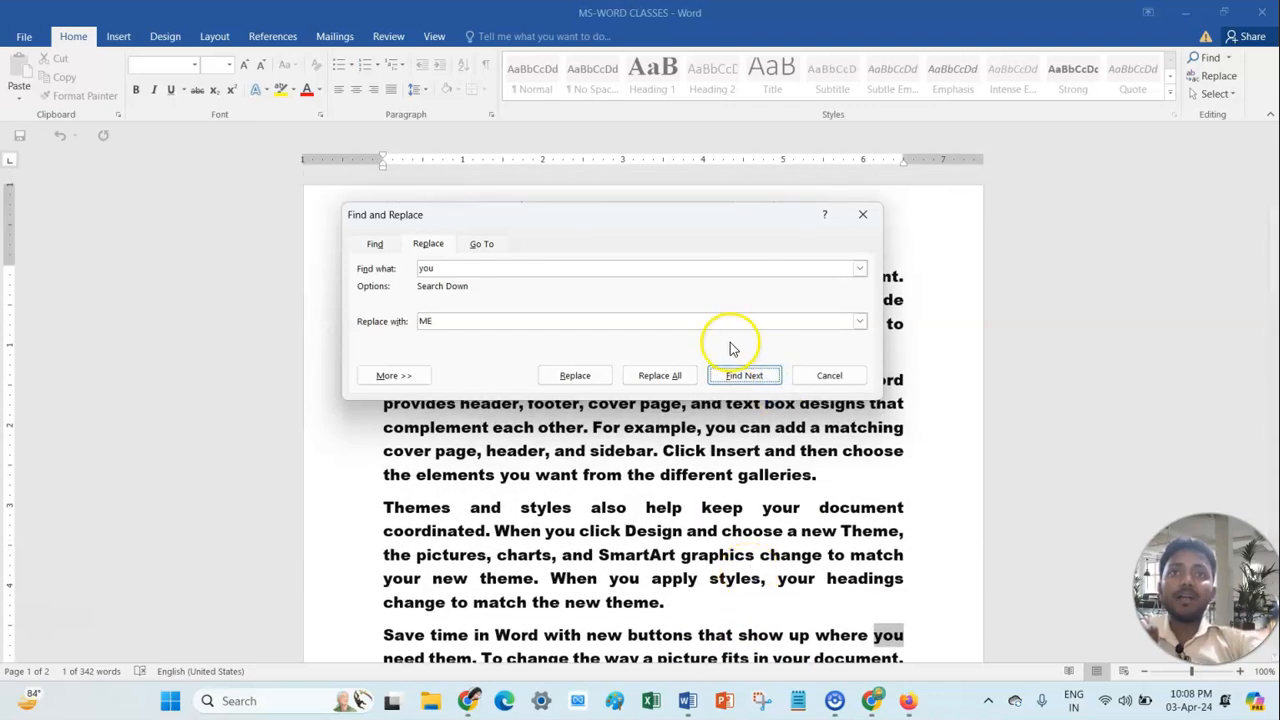
pyautogui.moveTo(646, 214); pyautogui.dragTo(680, 81)
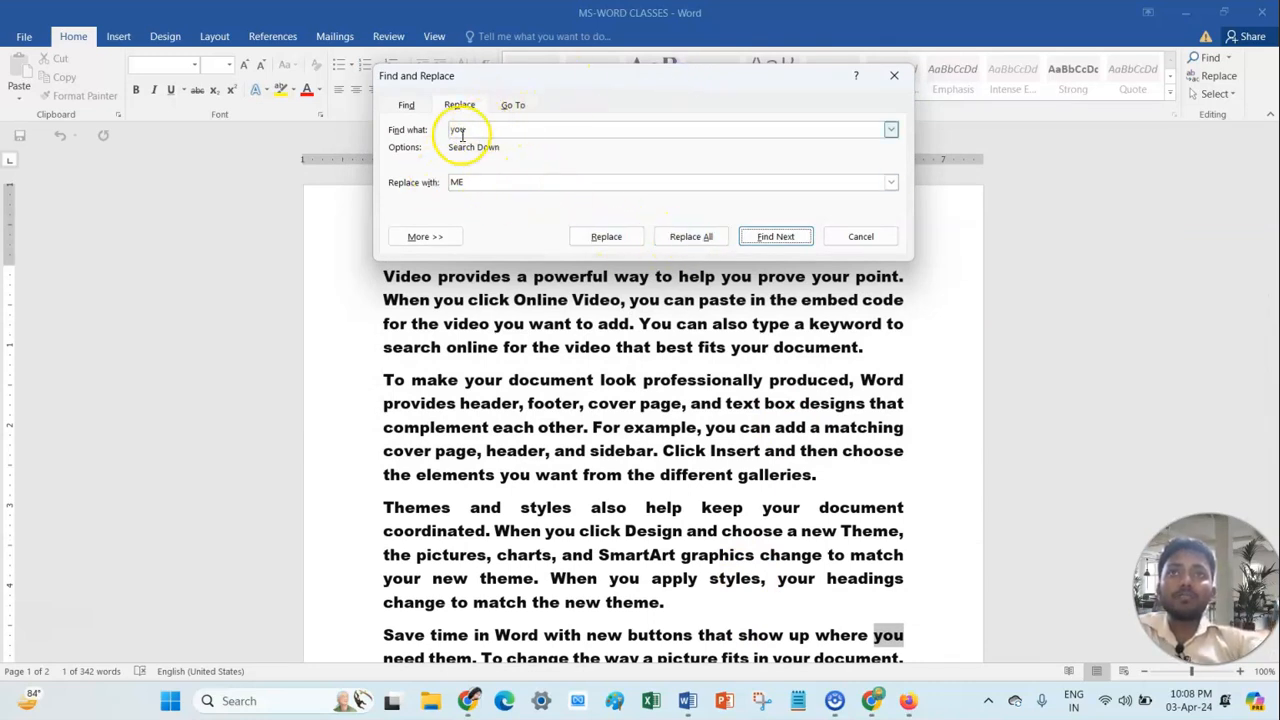
pyautogui.click(693, 241)
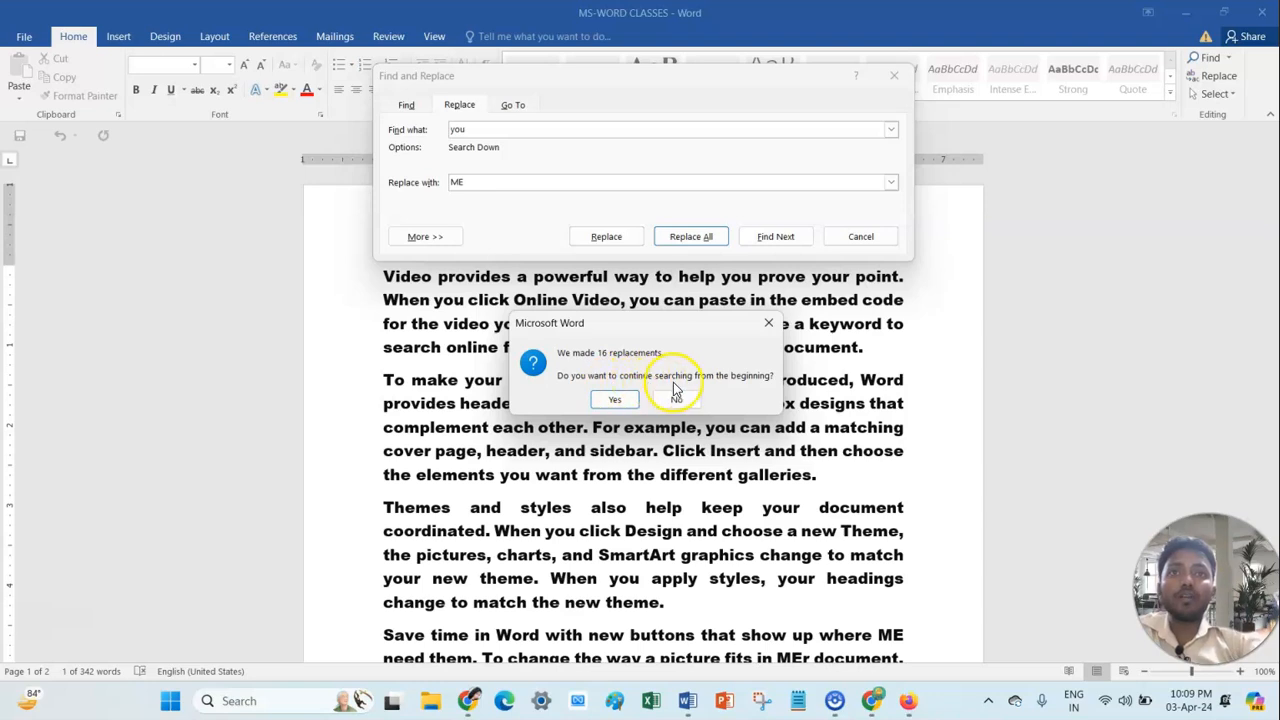
pyautogui.click(615, 401)
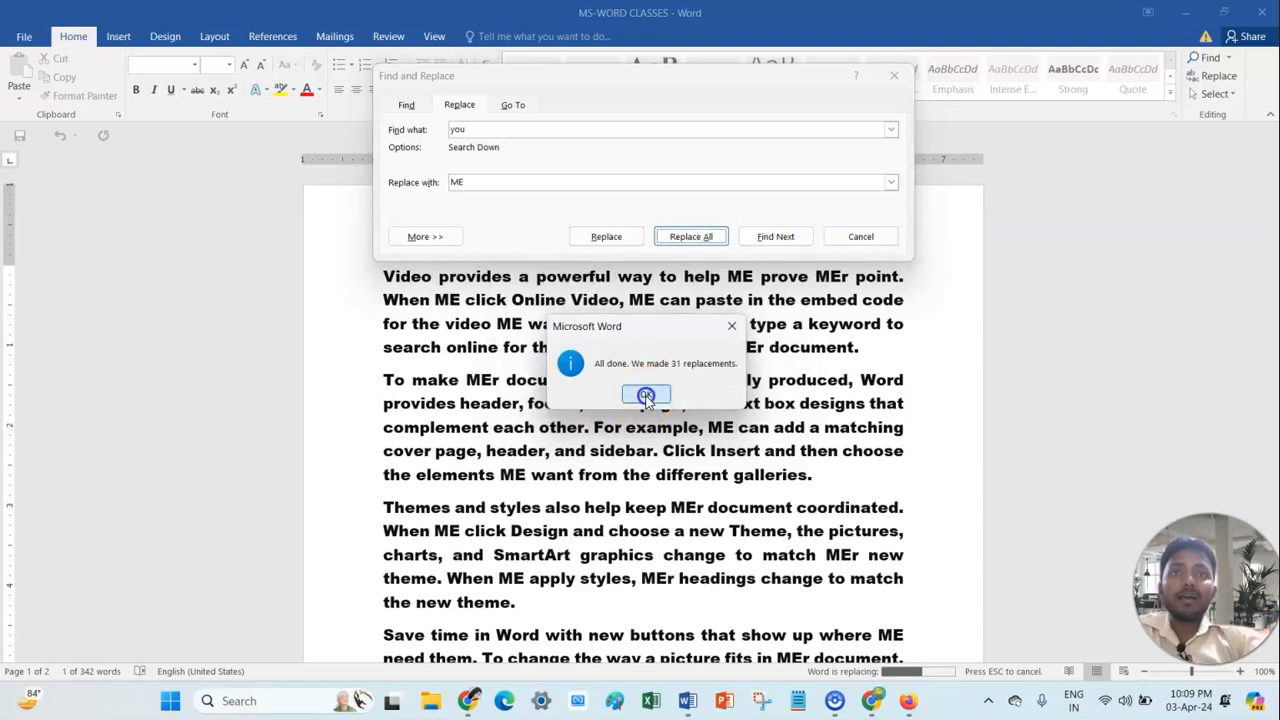
pyautogui.click(646, 397)
pyautogui.scroll(7, 657, 457)
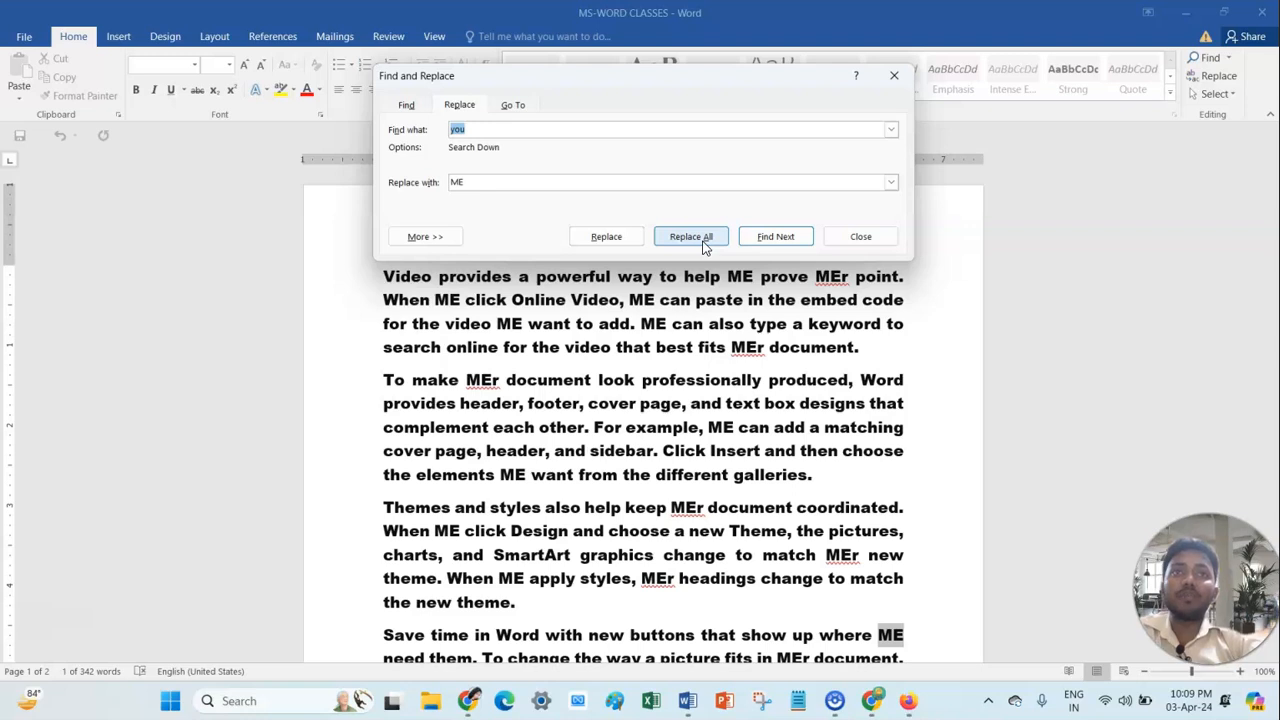
# Examine the available Go To targets, from Page through Heading.
pyautogui.click(514, 105)
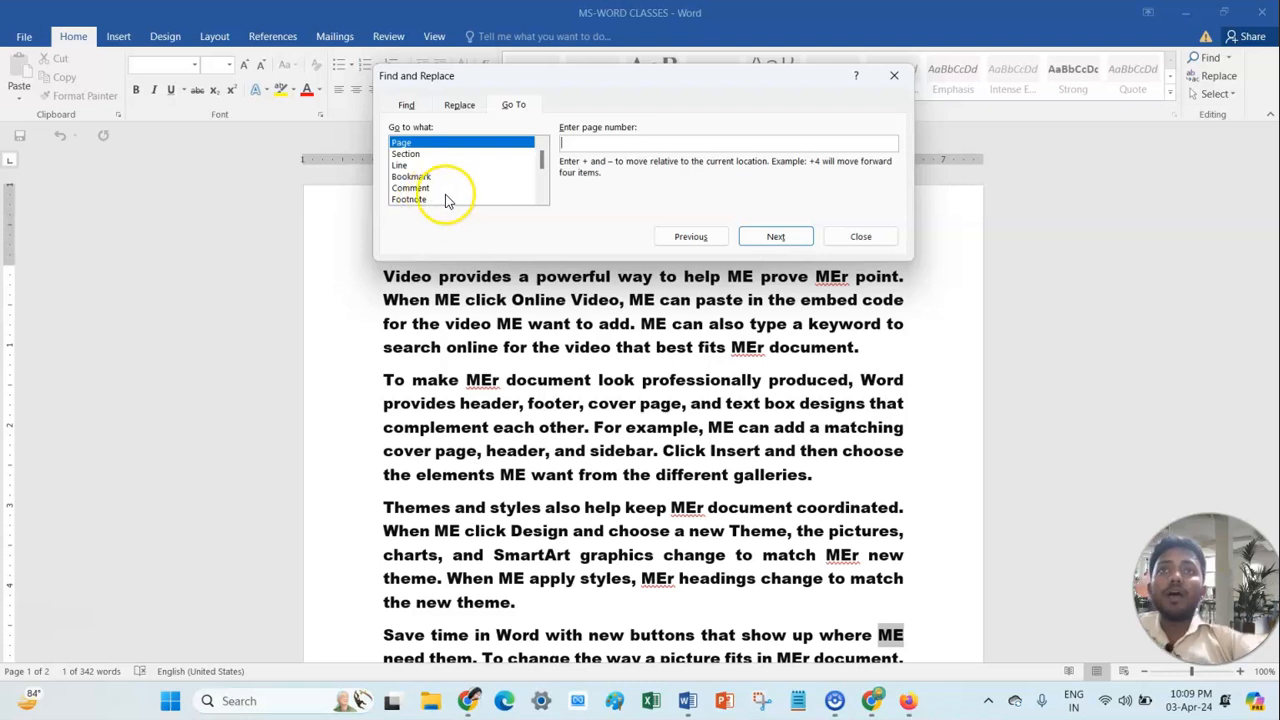
pyautogui.moveTo(542, 170); pyautogui.dragTo(541, 177)
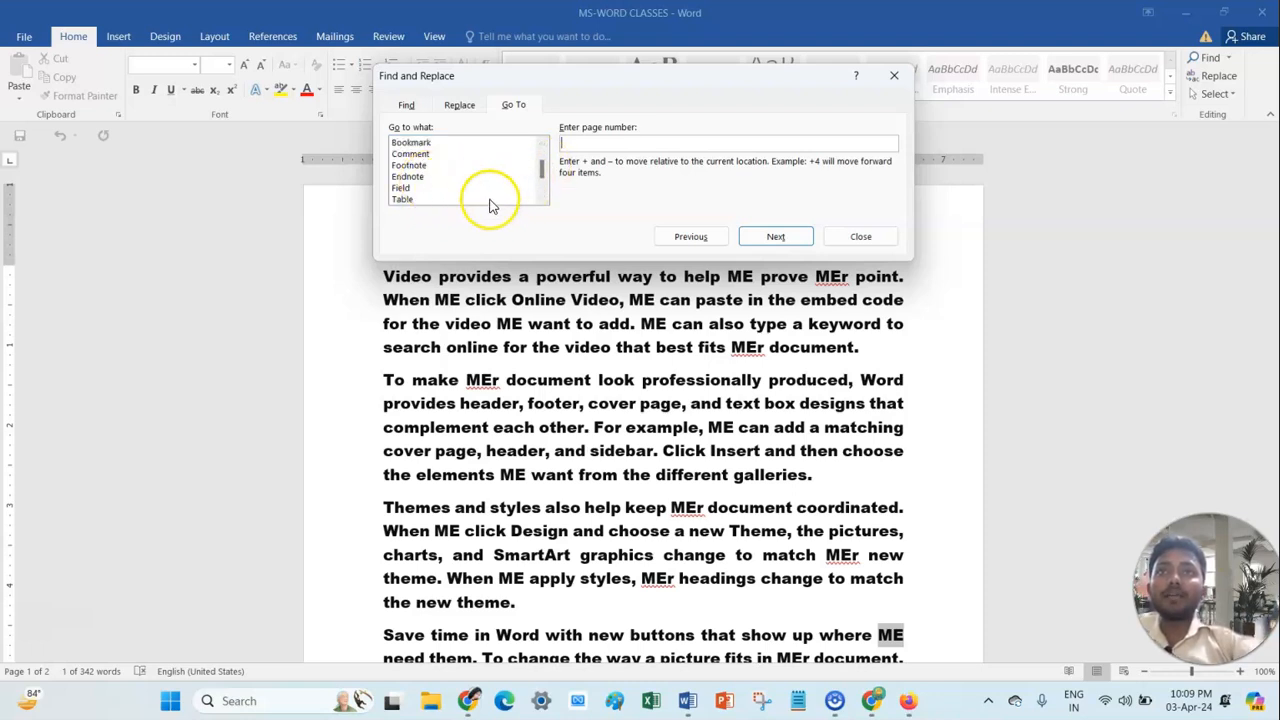
pyautogui.click(543, 199)
pyautogui.click(543, 199)
pyautogui.click(543, 199)
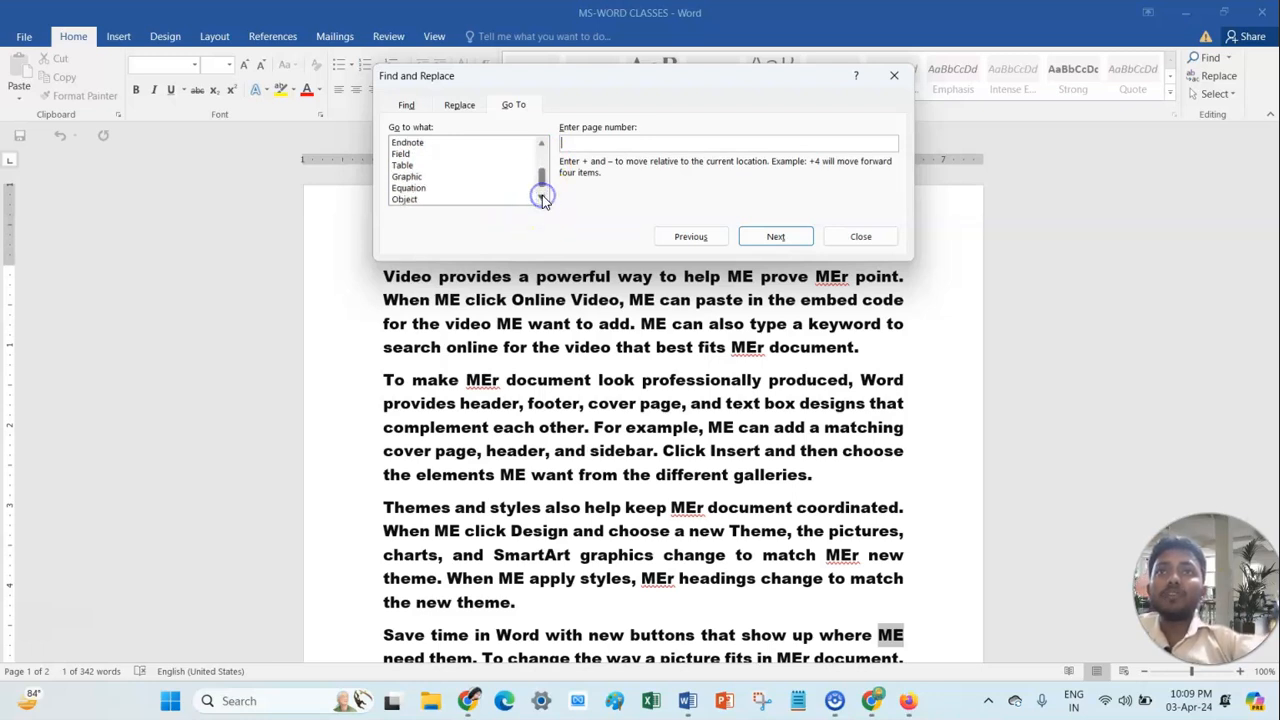
pyautogui.click(543, 199)
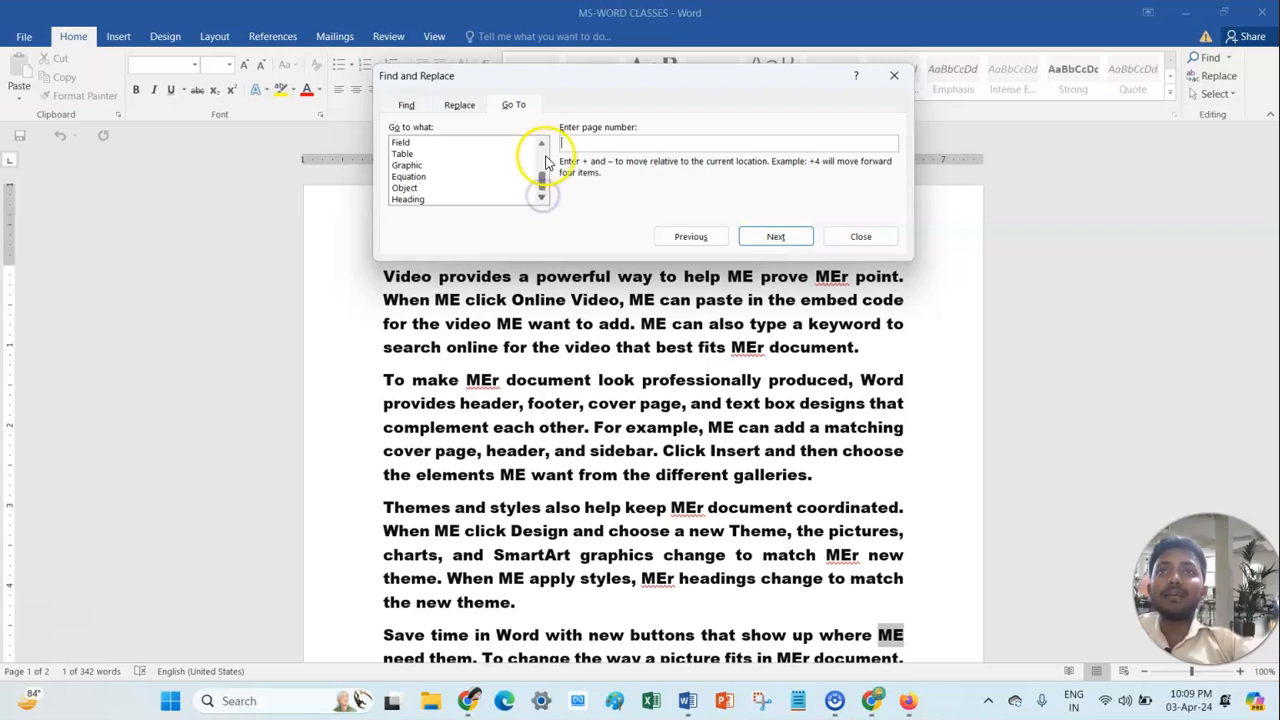
pyautogui.moveTo(543, 190); pyautogui.dragTo(543, 149)
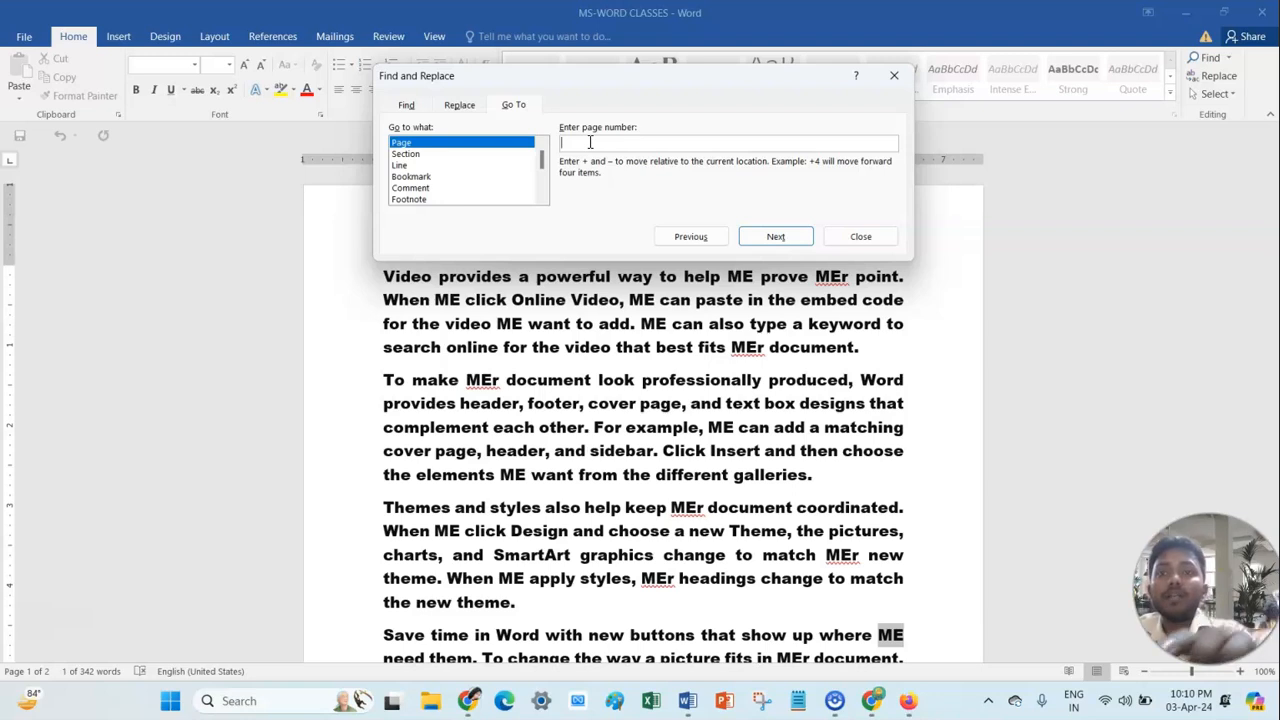
# Go to page 2 of the document and close Find and Replace.
pyautogui.write('2')
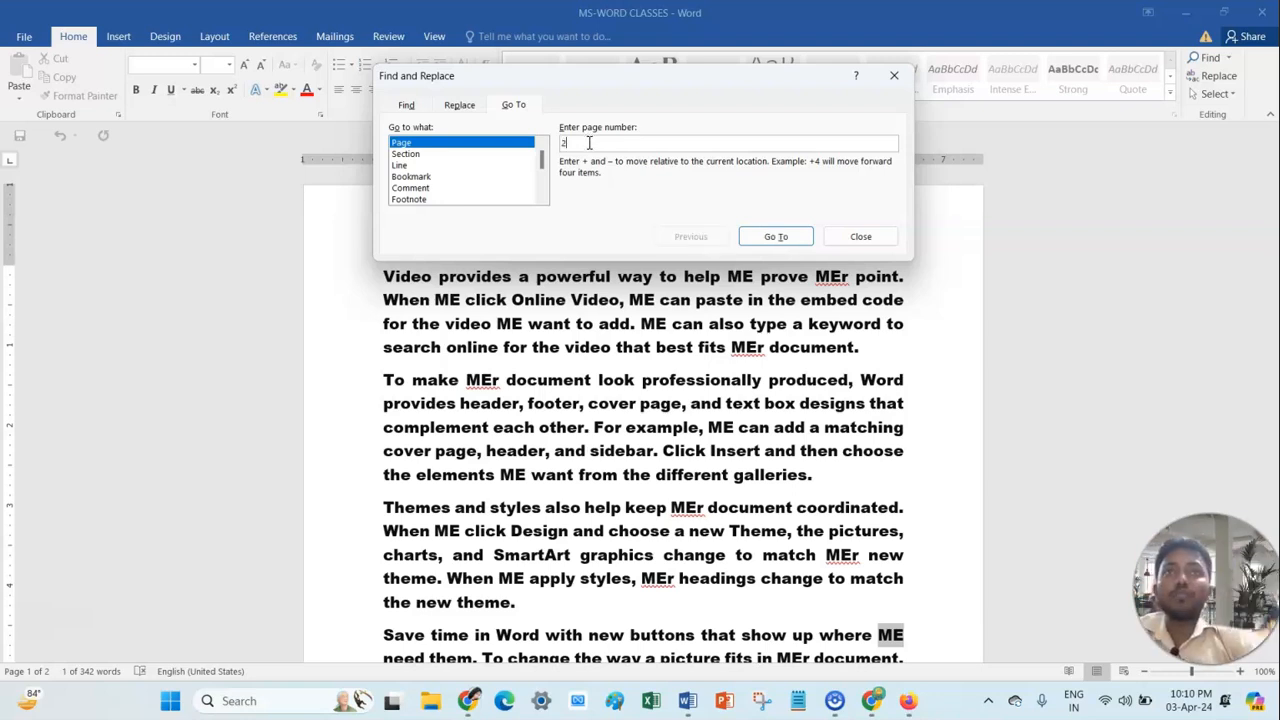
pyautogui.click(783, 240)
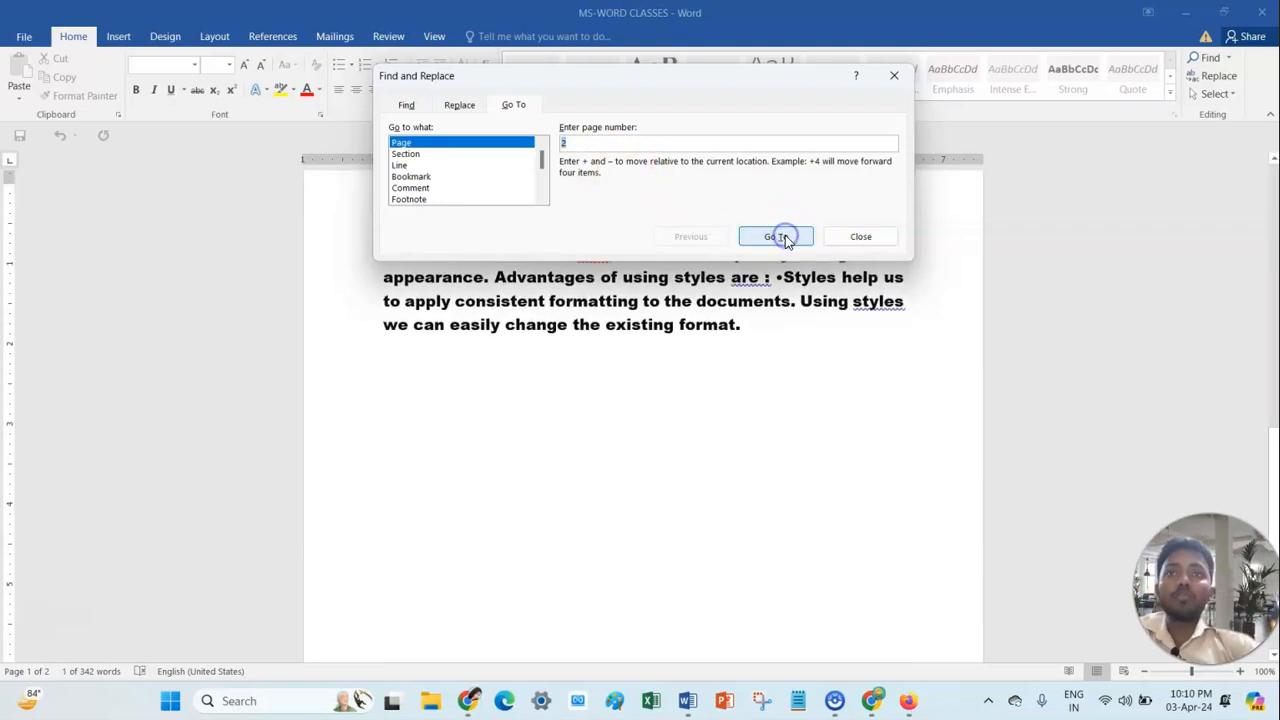
pyautogui.click(862, 236)
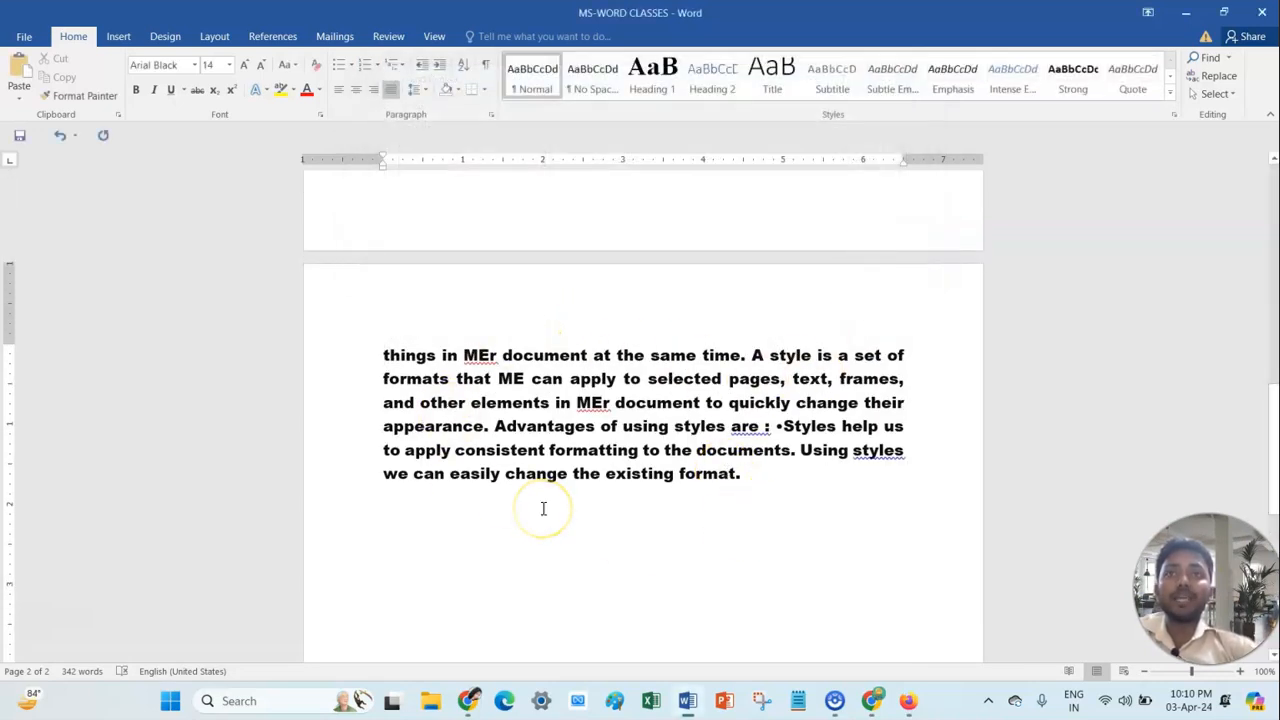
# Review the Go To command's description, reopen Go To in Find and Replace, and close it without jumping anywhere.
pyautogui.click(1228, 58)
pyautogui.click(1228, 117)
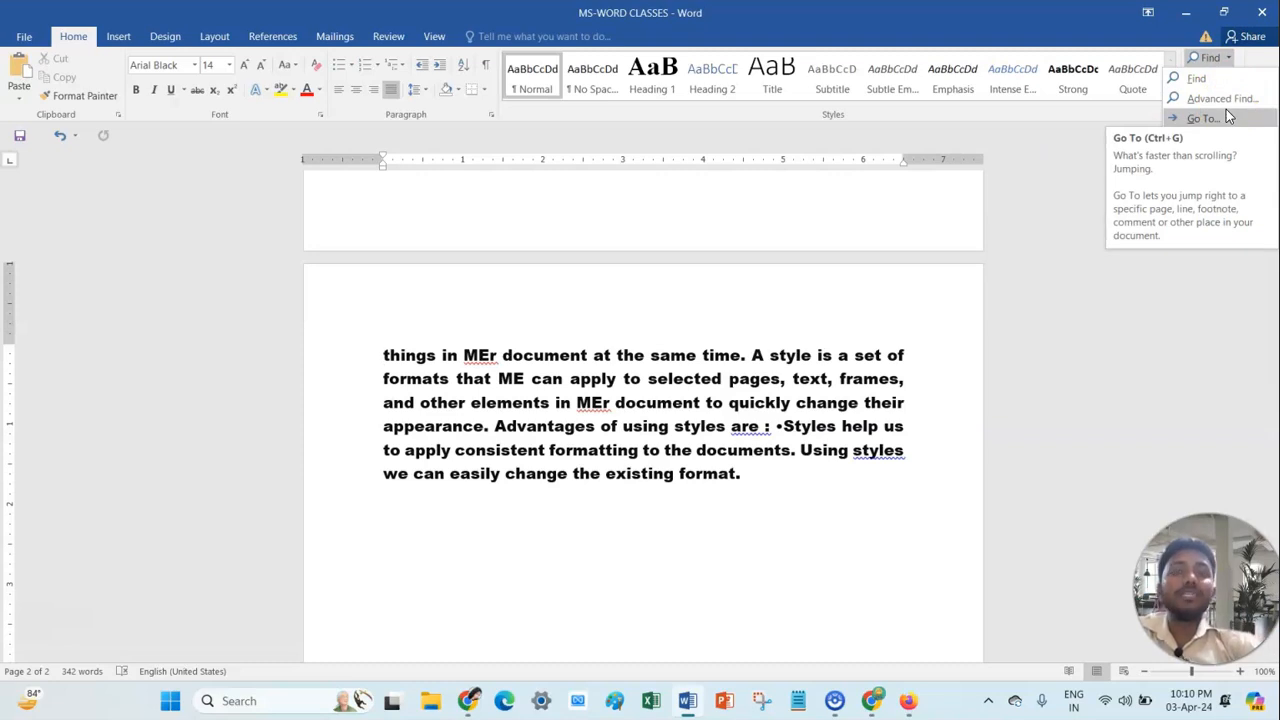
pyautogui.click(697, 547)
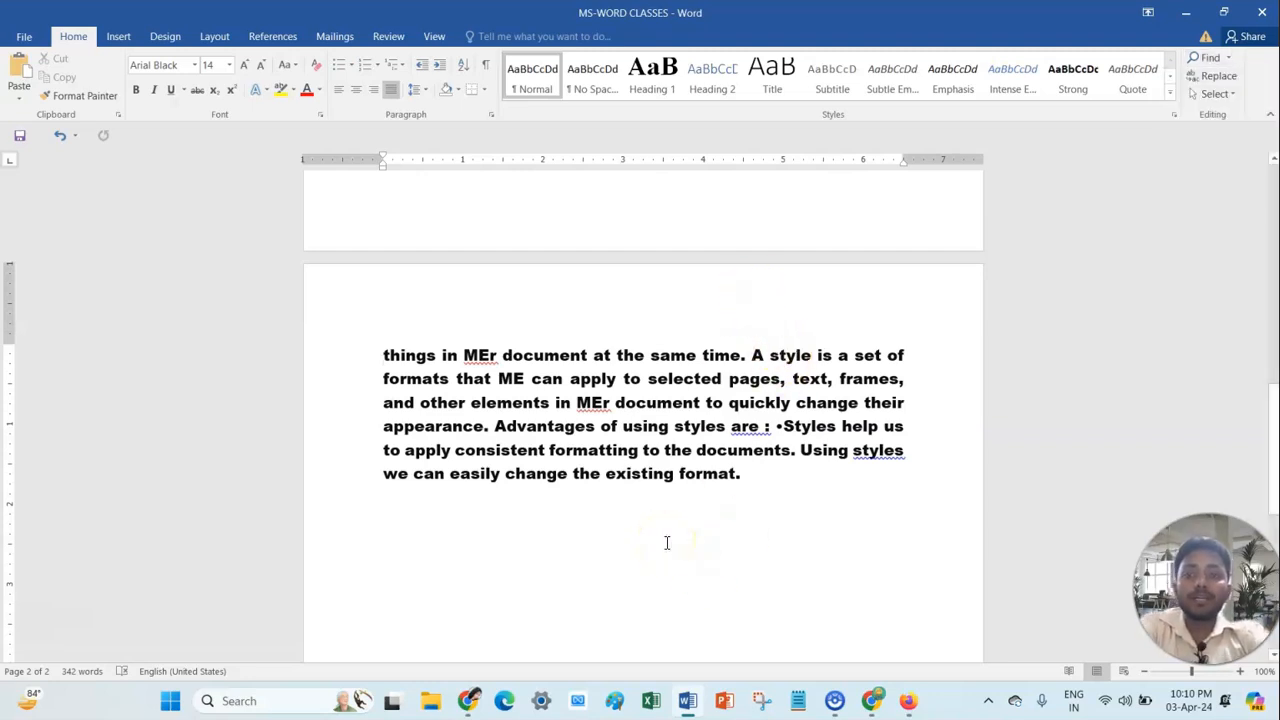
pyautogui.hotkey('ctrl', 'g')
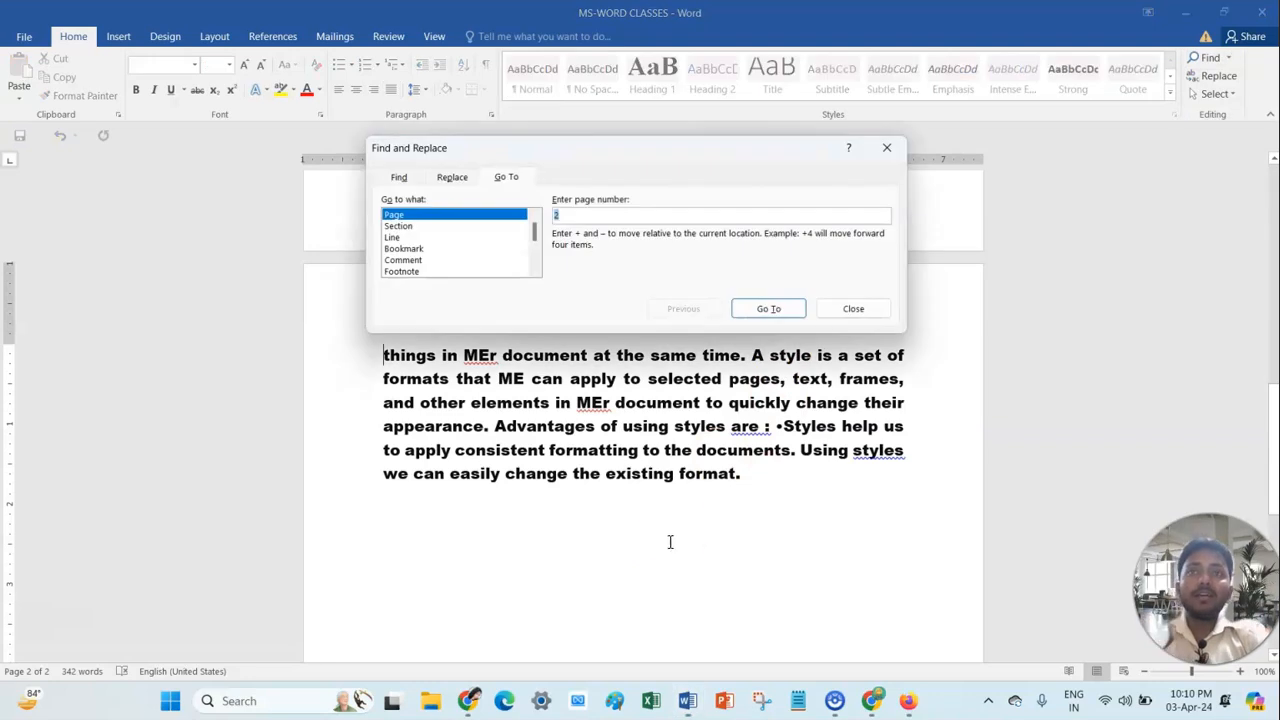
pyautogui.click(463, 184)
pyautogui.click(856, 309)
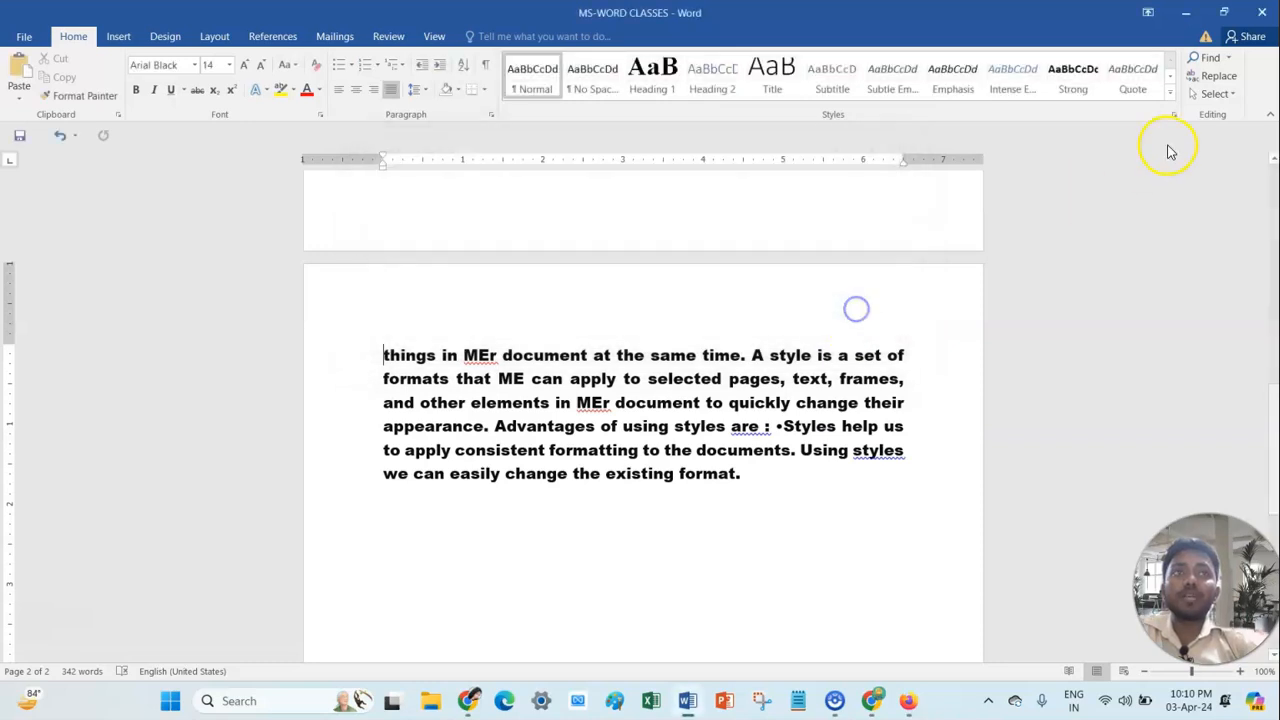
# Review the Find options and the Replace settings, closing Find and Replace without replacing anything.
pyautogui.click(1228, 60)
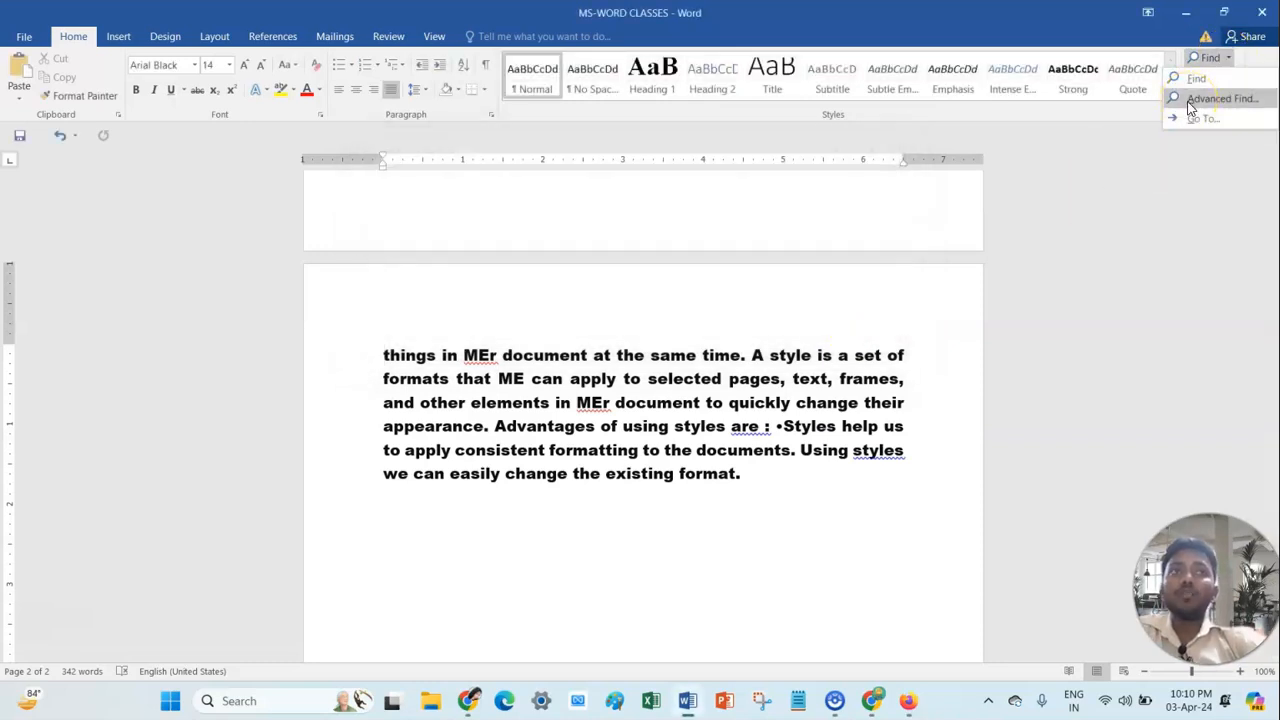
pyautogui.click(760, 563)
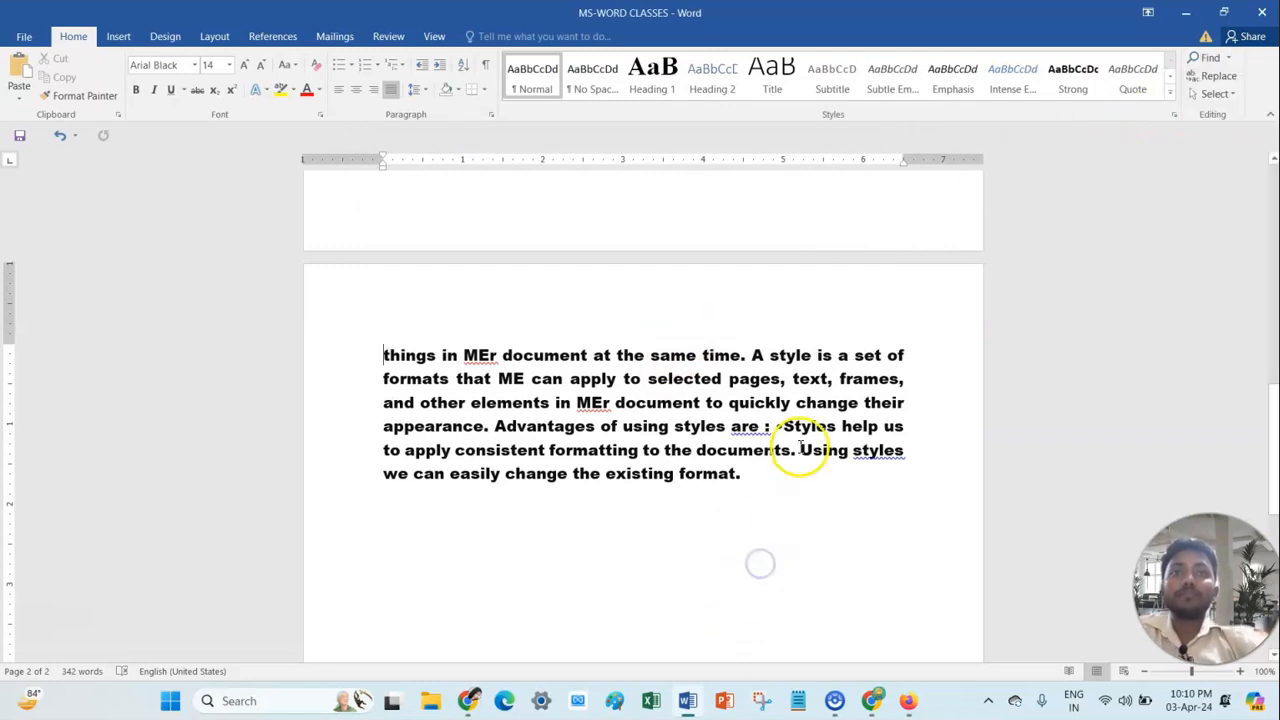
pyautogui.scroll(8, 763, 480)
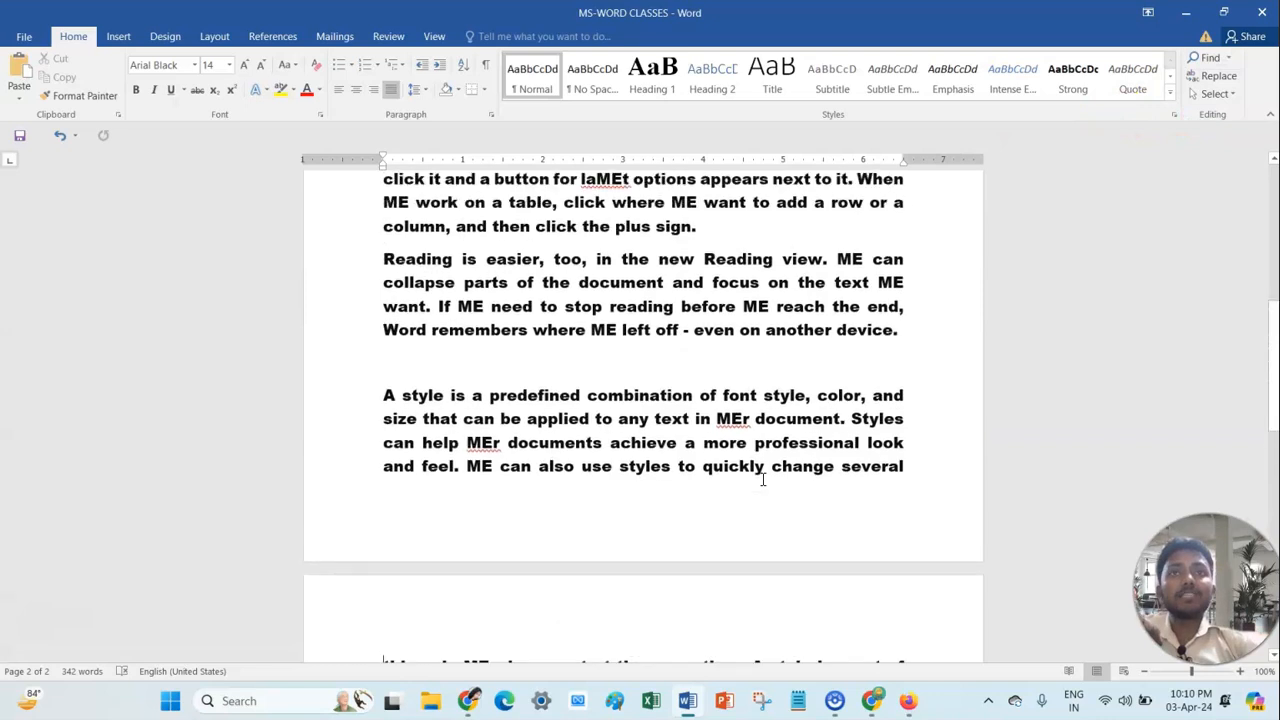
pyautogui.scroll(3, 763, 480)
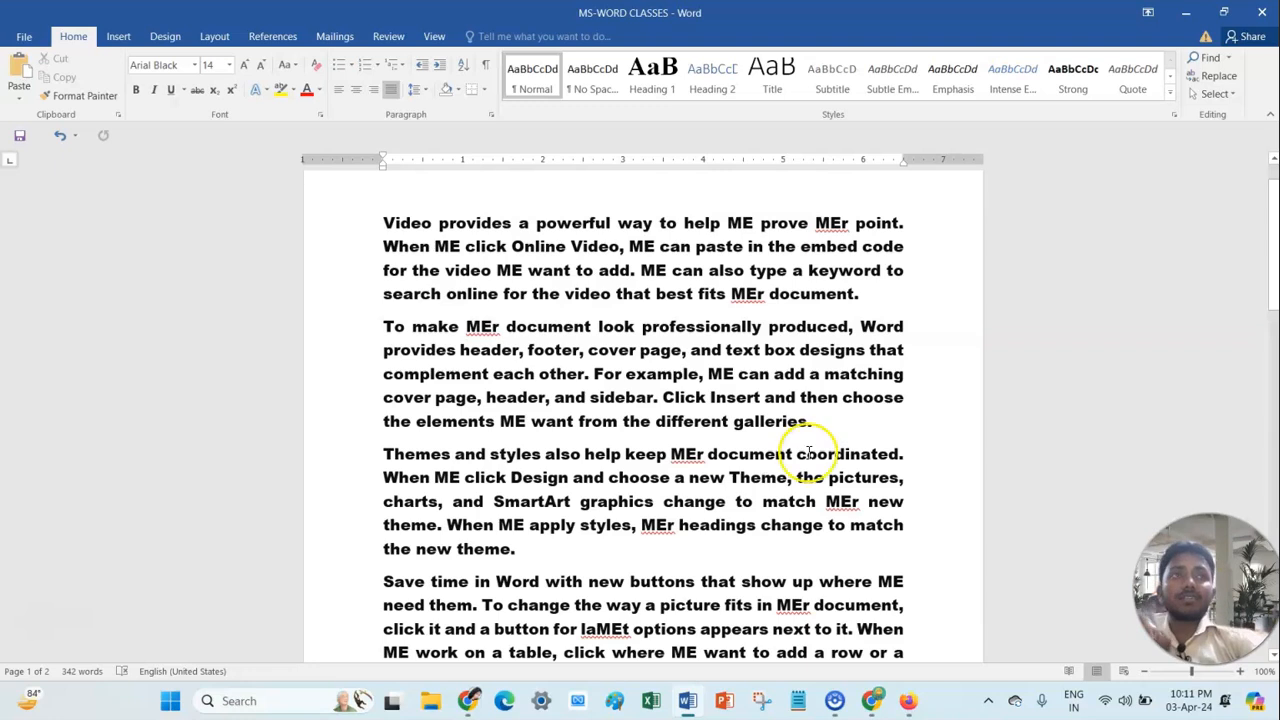
pyautogui.click(1237, 87)
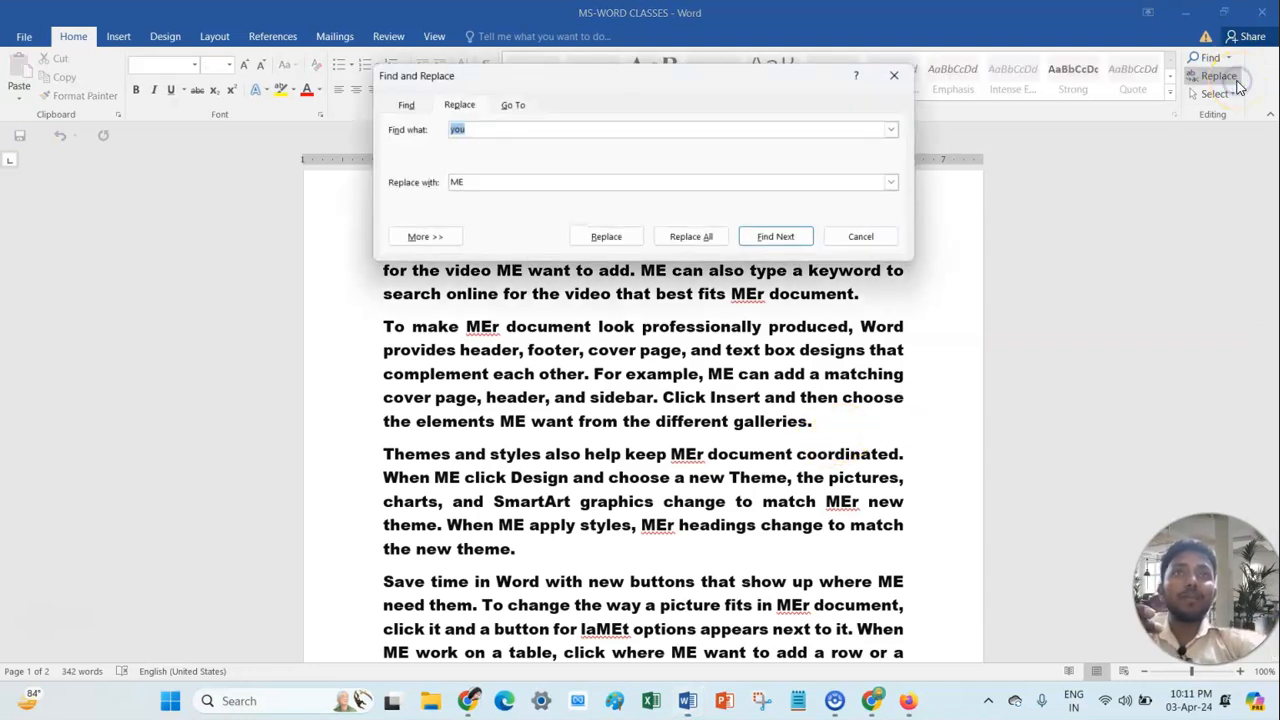
pyautogui.click(1228, 62)
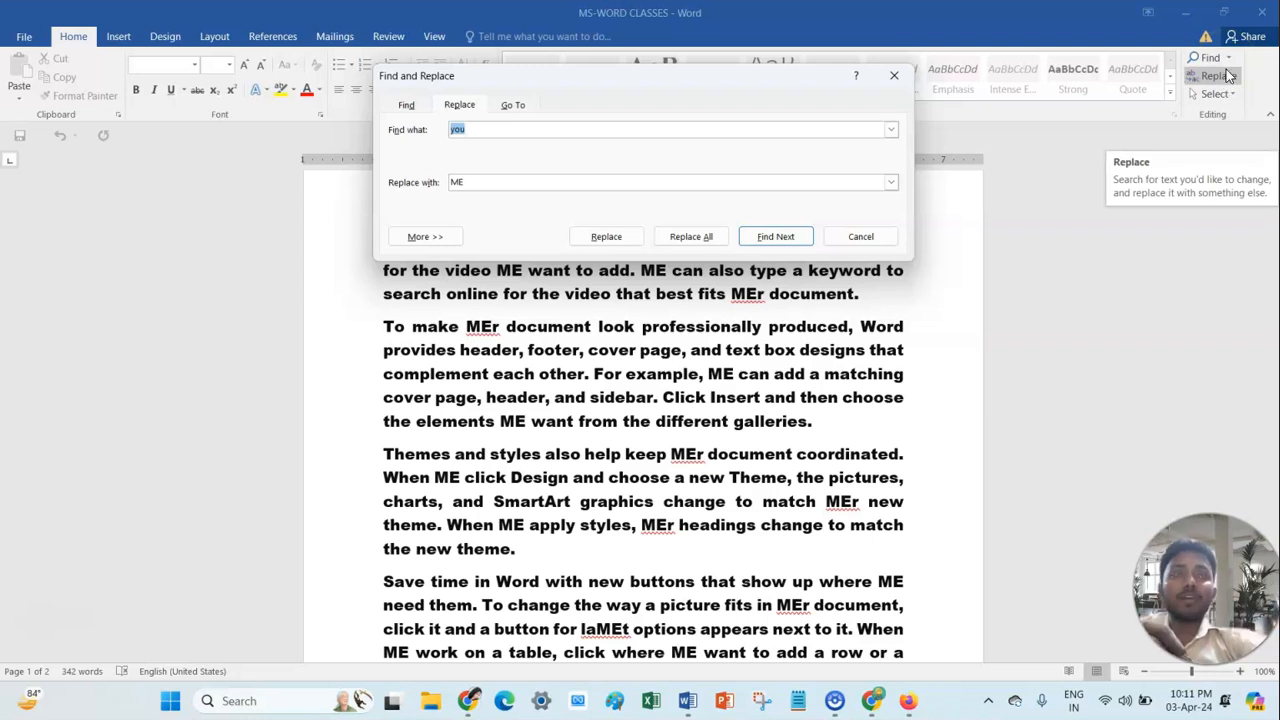
pyautogui.click(903, 80)
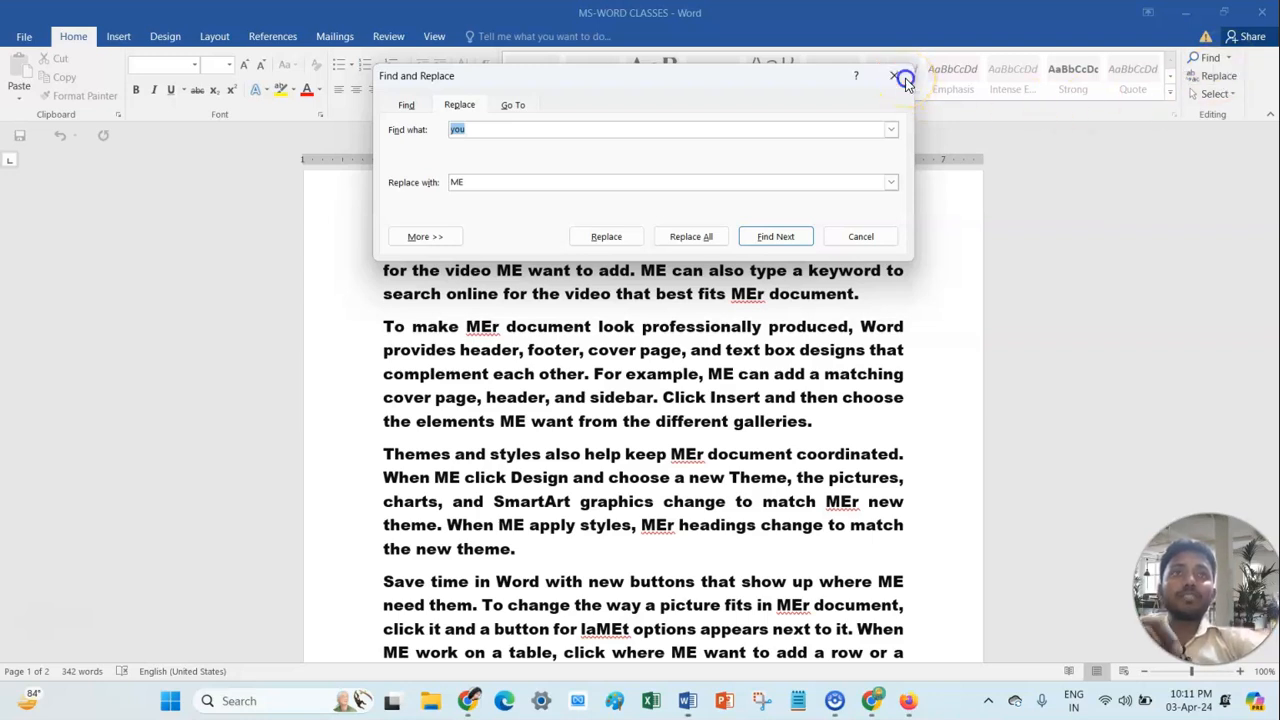
# Look over the Select options, select the text from "Video provides" to "provides header" manually, and clear the selection.
pyautogui.click(1231, 96)
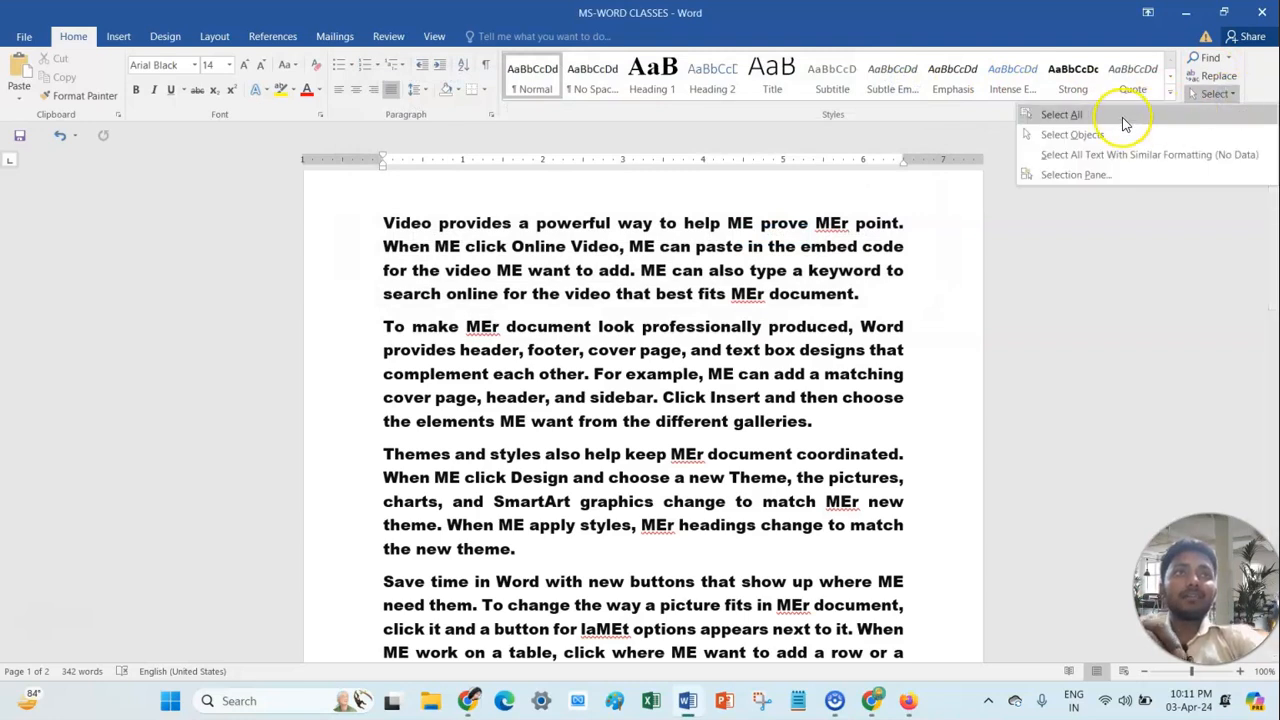
pyautogui.click(868, 256)
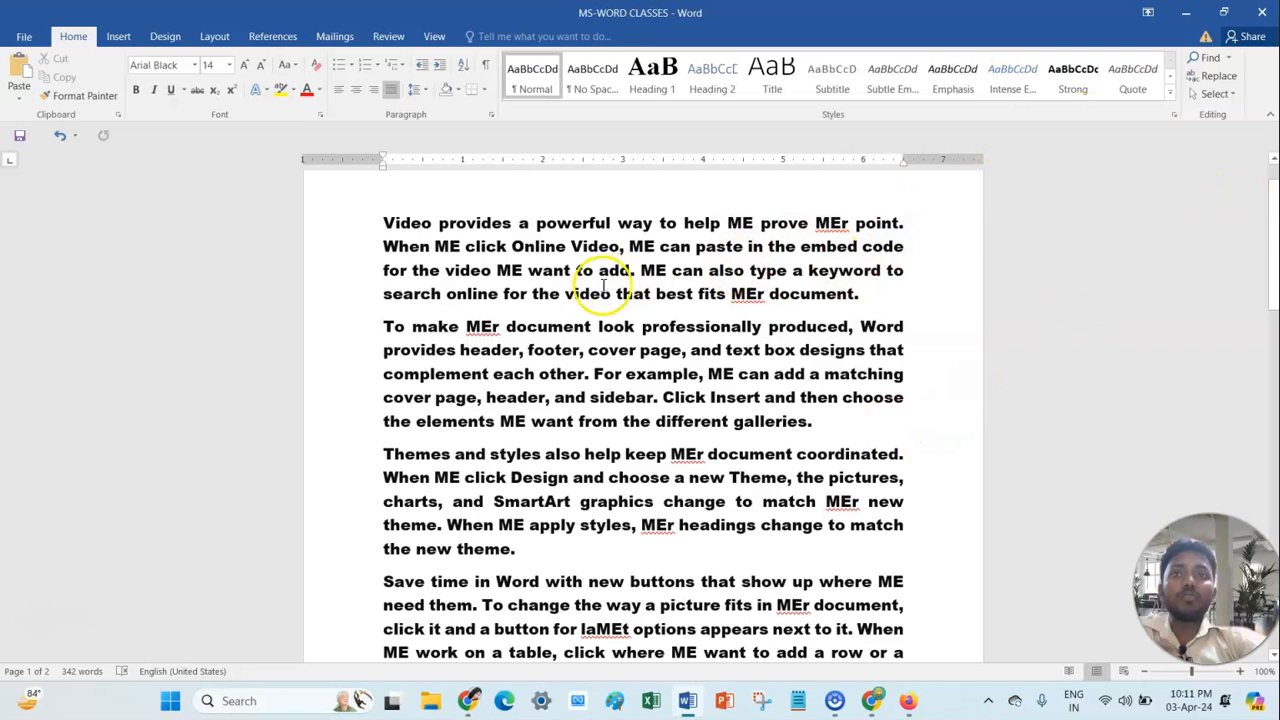
pyautogui.doubleClick(372, 222)
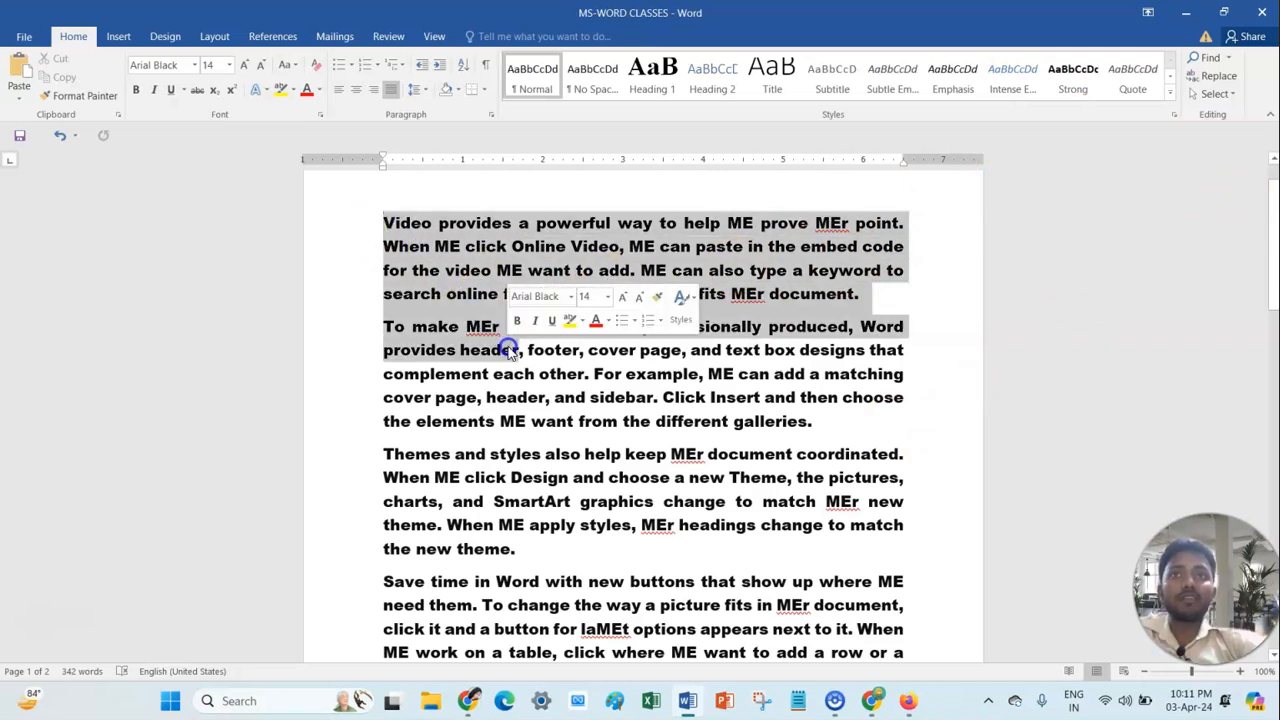
pyautogui.click(819, 378)
pyautogui.click(576, 268)
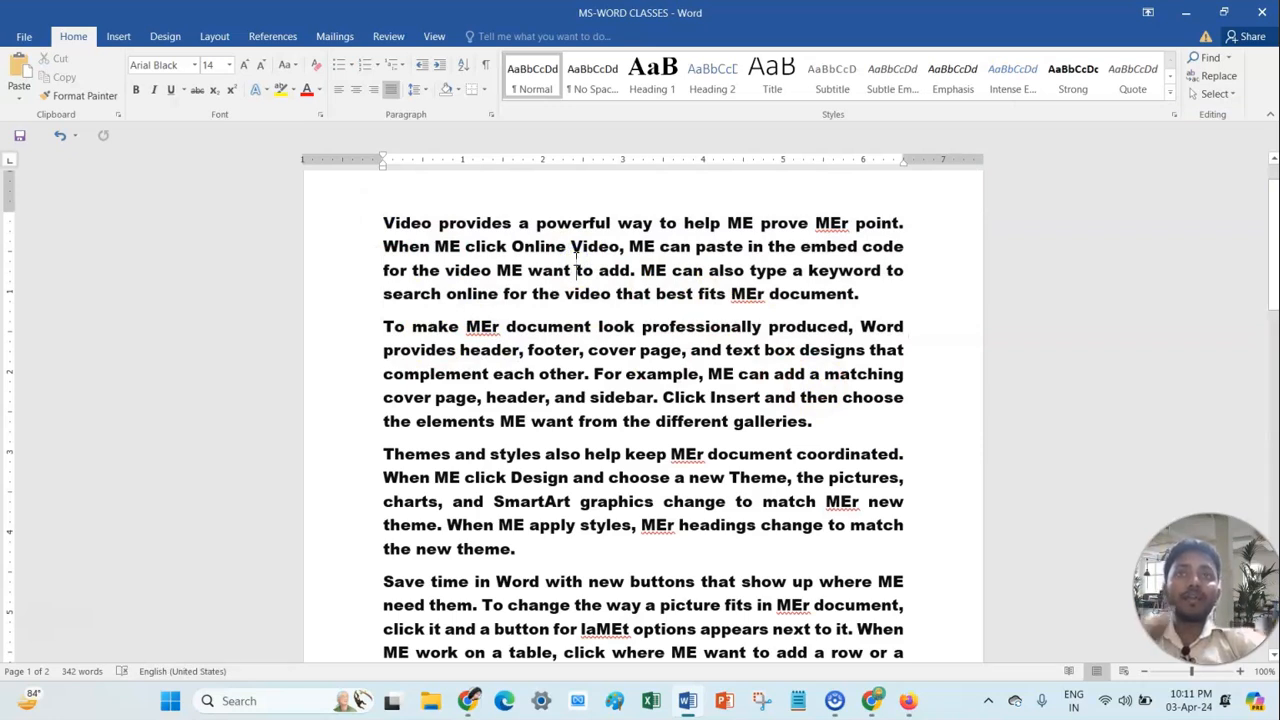
# Select the entire document with Select All, and clear the selection.
pyautogui.click(1231, 100)
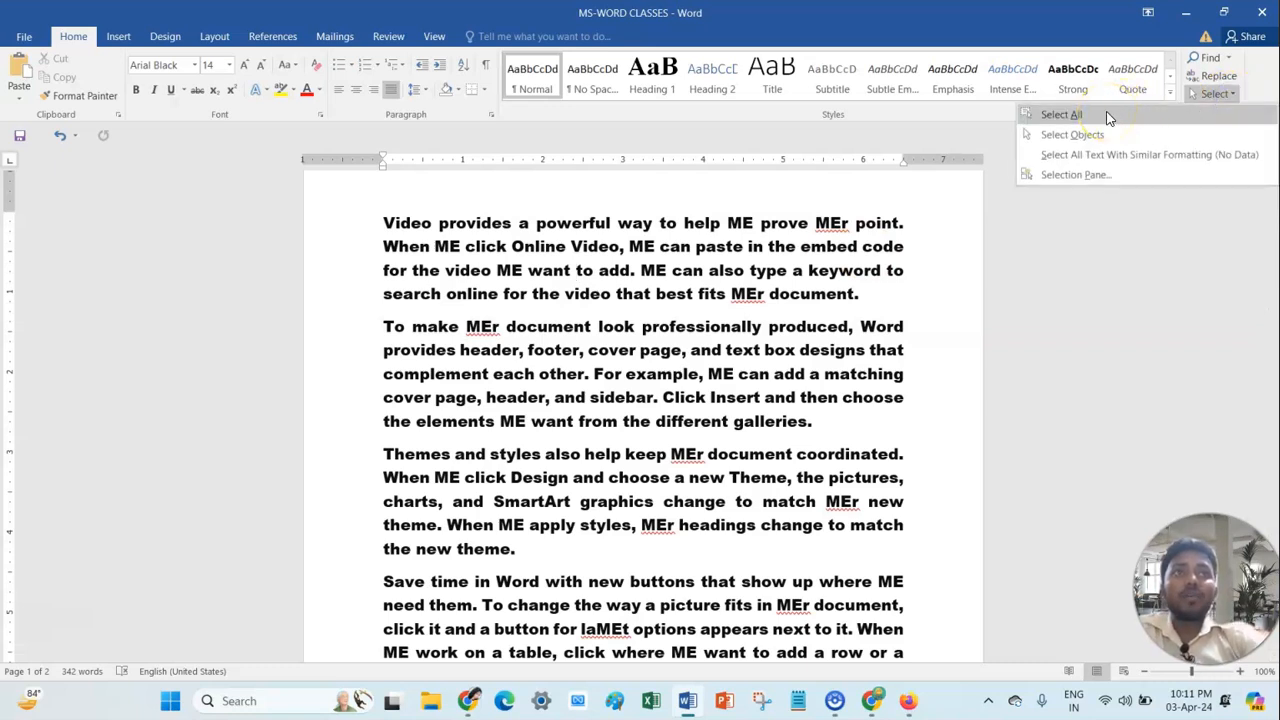
pyautogui.click(1098, 136)
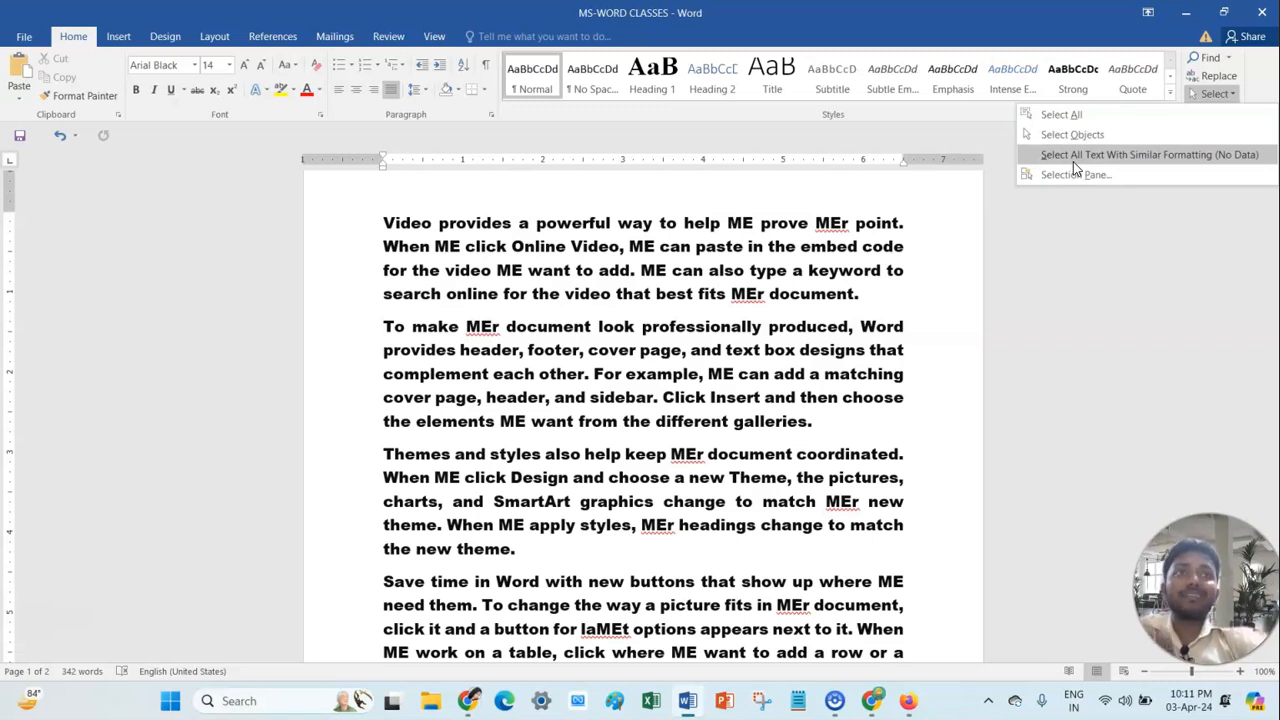
pyautogui.click(1076, 116)
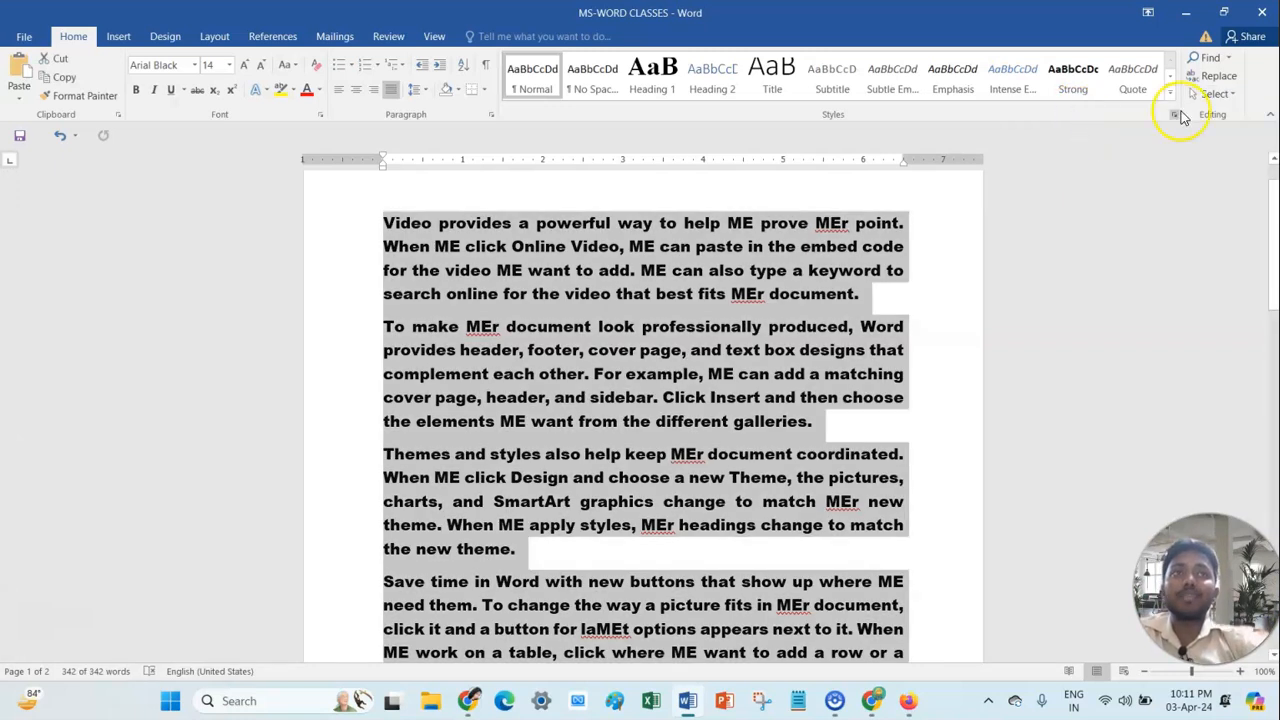
pyautogui.click(840, 278)
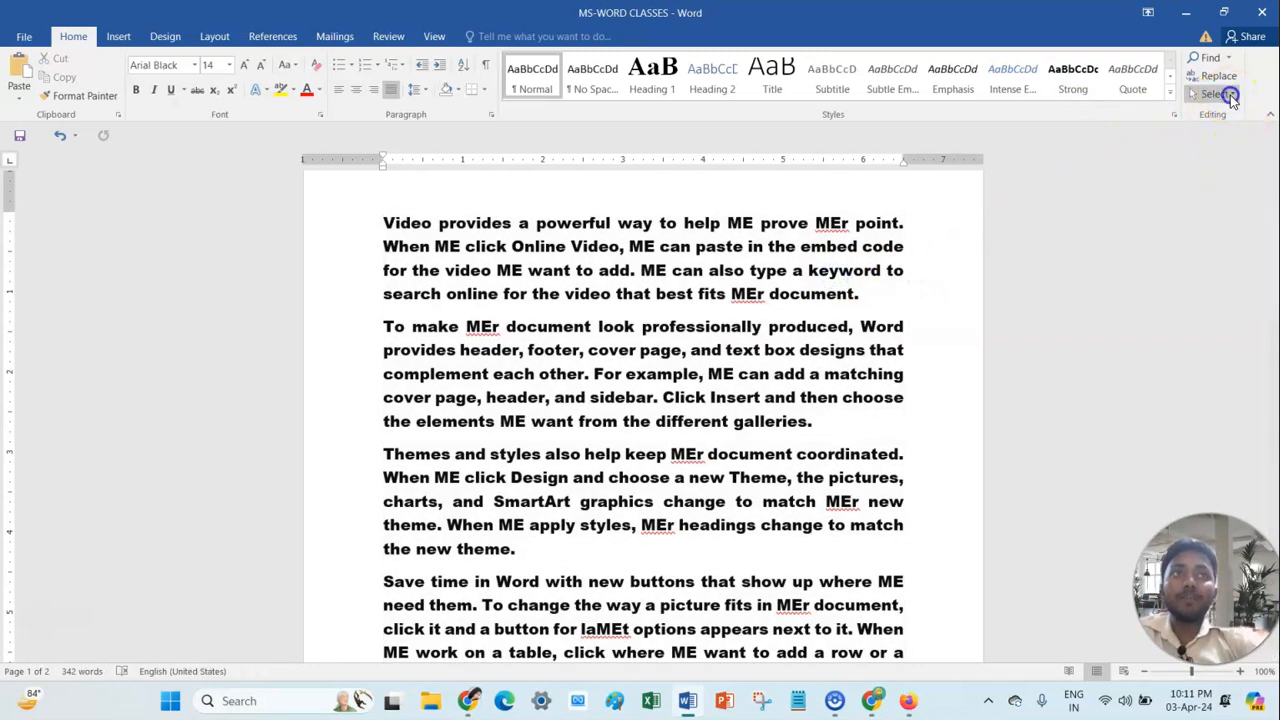
# Turn on Select Objects and check both pages of the document for selectable objects.
pyautogui.click(1230, 96)
pyautogui.click(1110, 140)
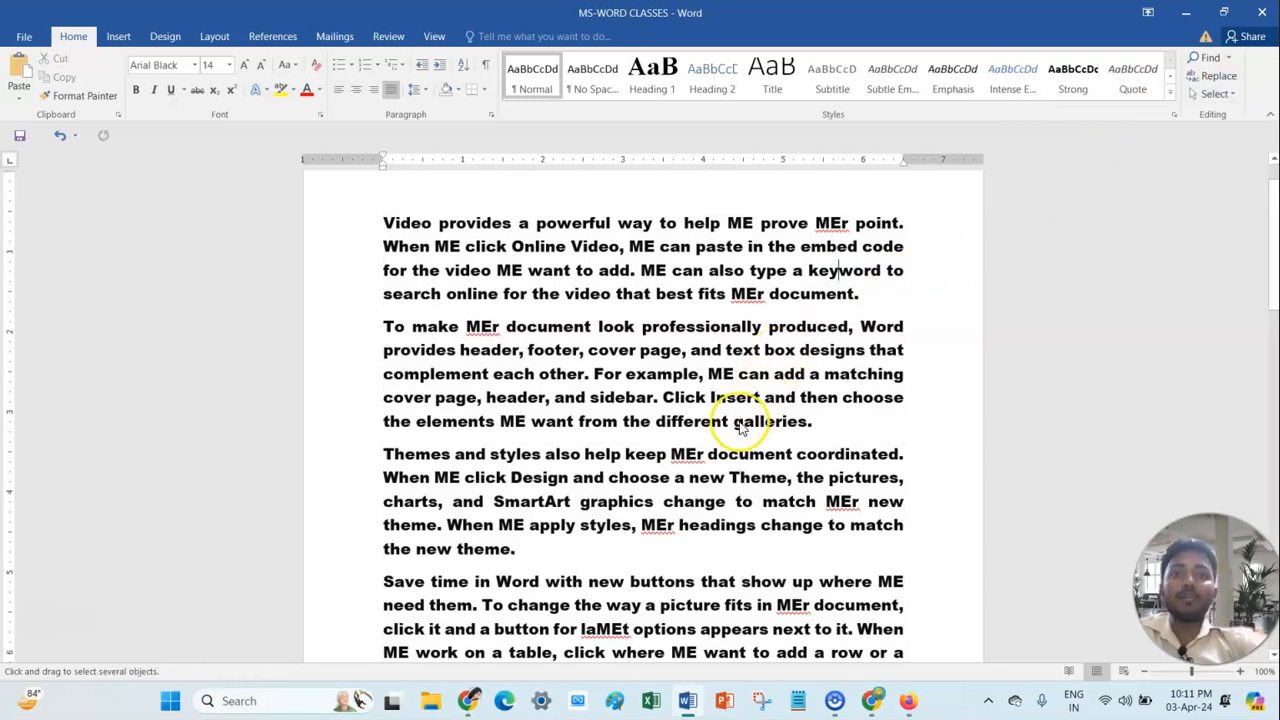
pyautogui.scroll(-5, 745, 425)
pyautogui.scroll(-7, 740, 425)
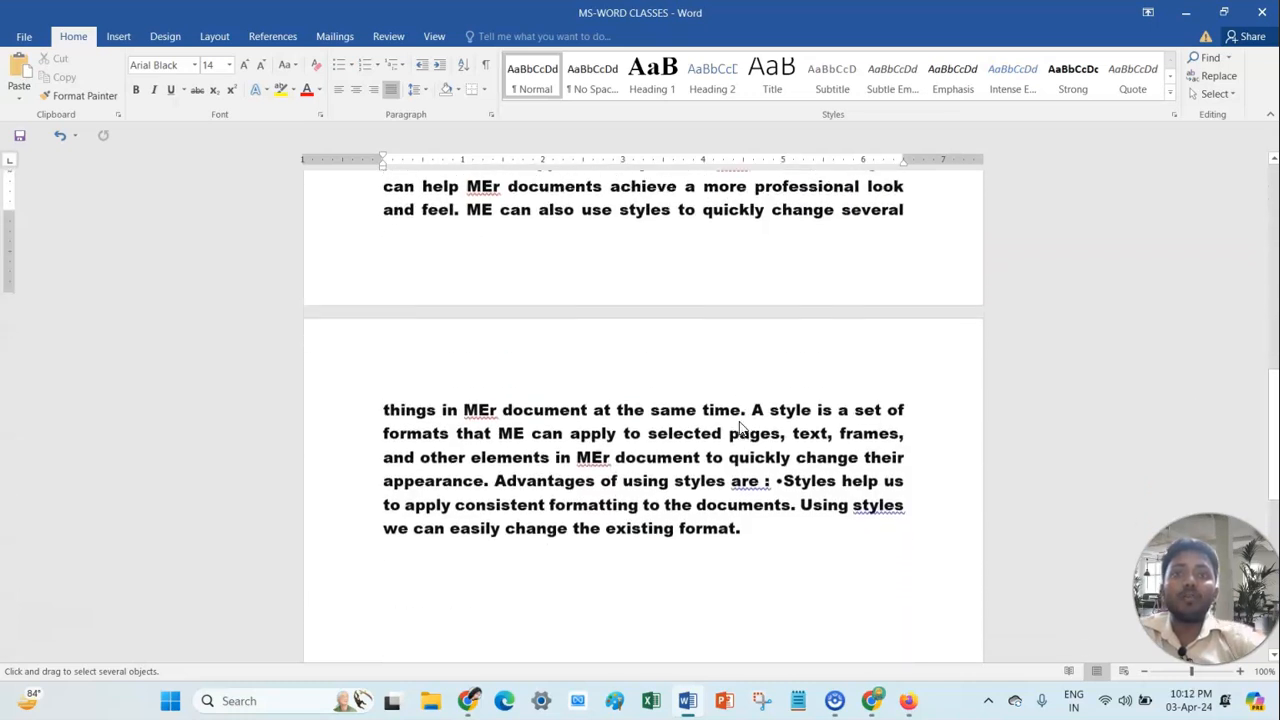
pyautogui.scroll(-3, 595, 450)
pyautogui.scroll(10, 592, 452)
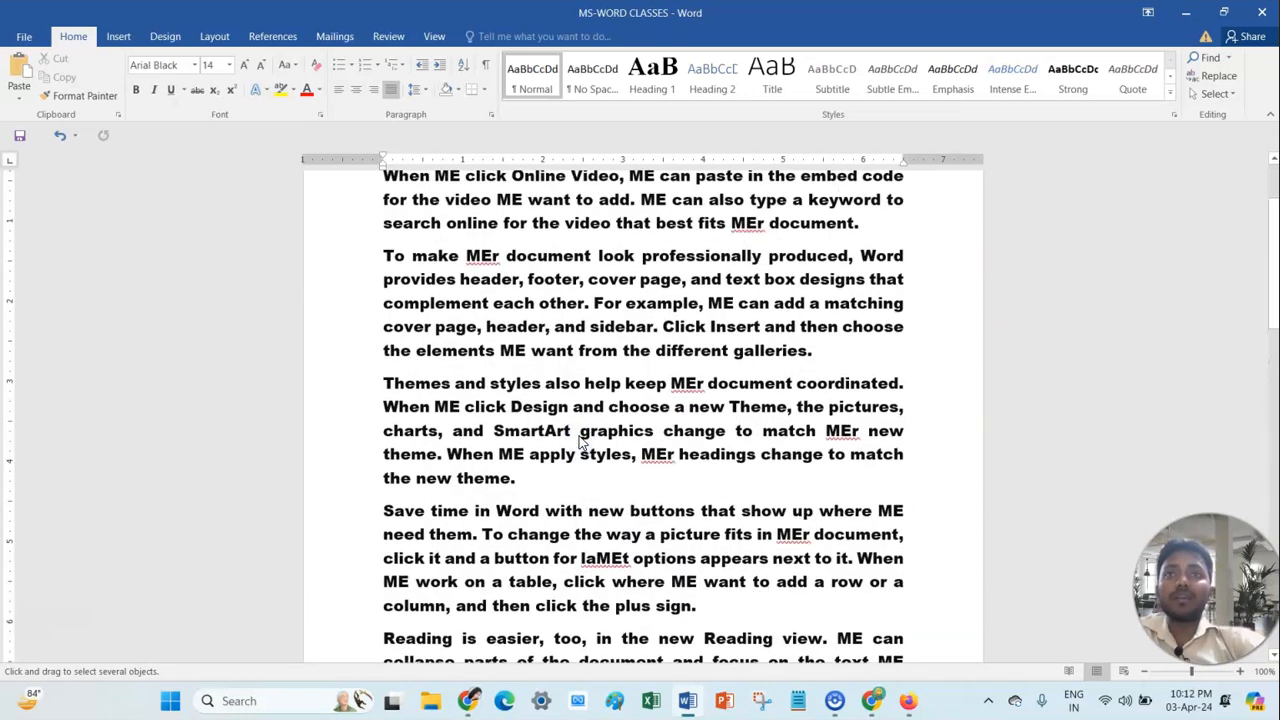
pyautogui.scroll(-10, 650, 440)
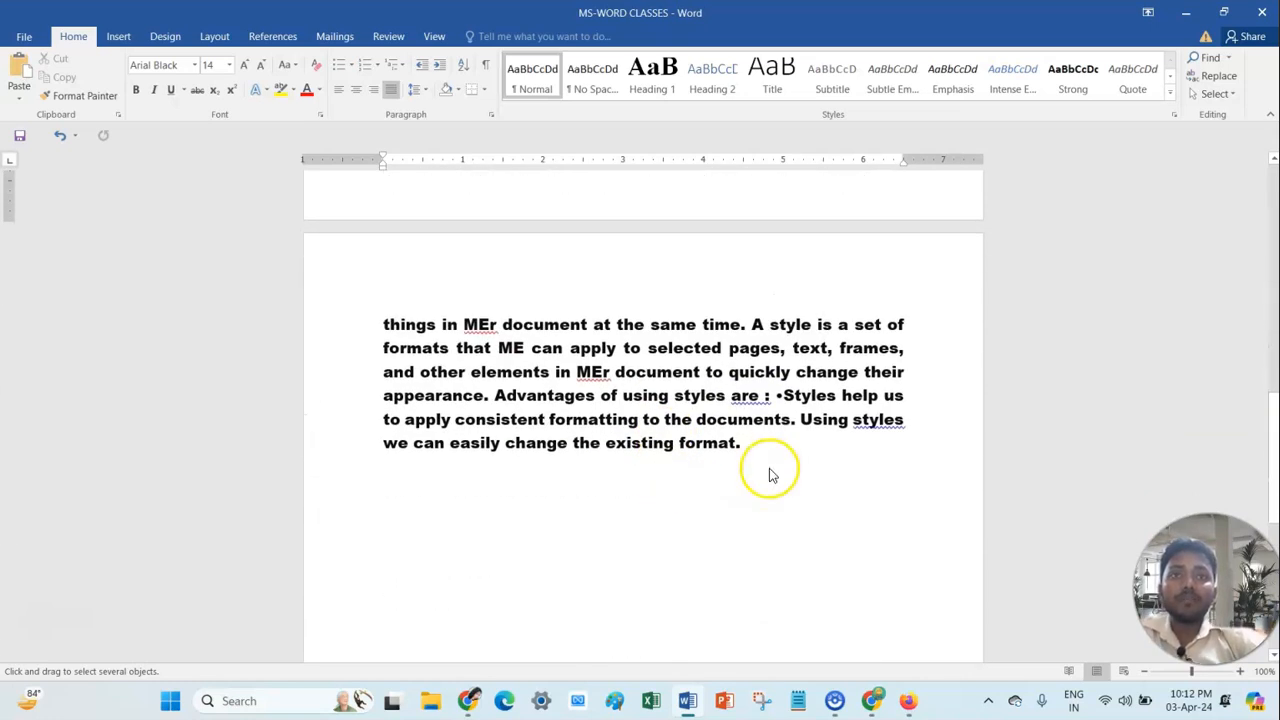
# Insert the cliff-top town picture below the document's last paragraph and set its text wrapping to In Front of Text.
pyautogui.click(758, 479)
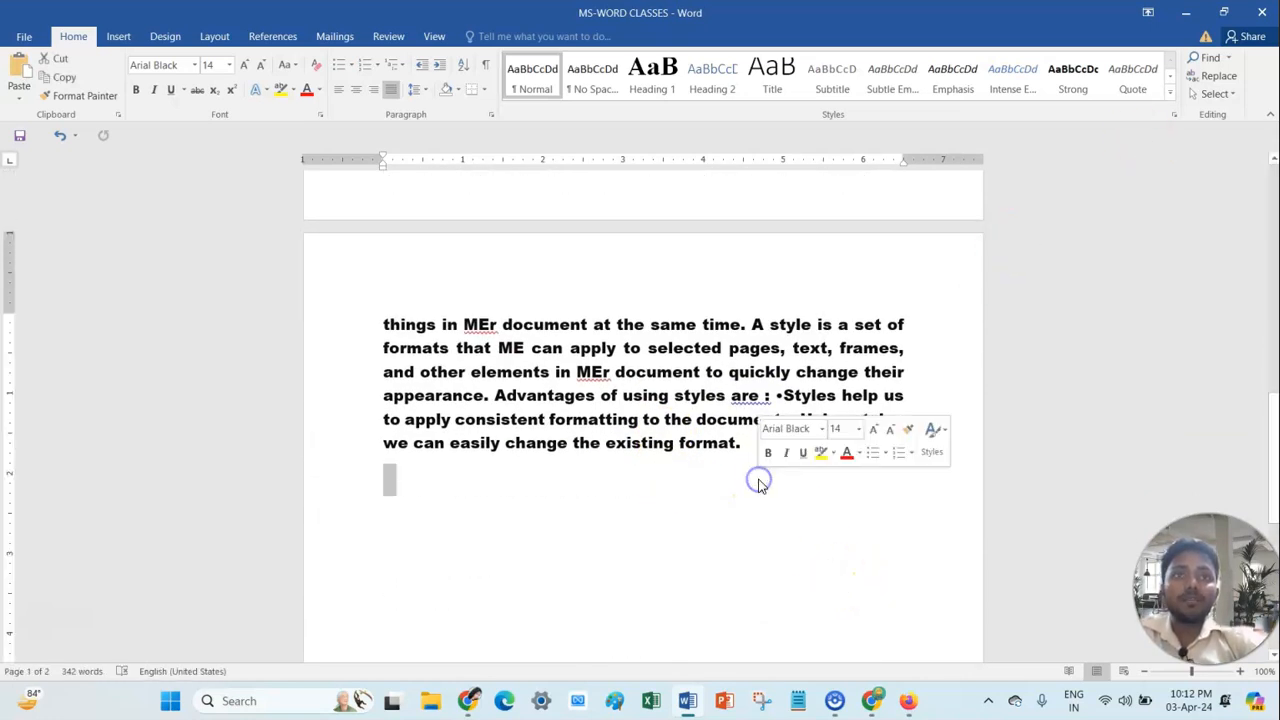
pyautogui.click(118, 36)
pyautogui.click(167, 100)
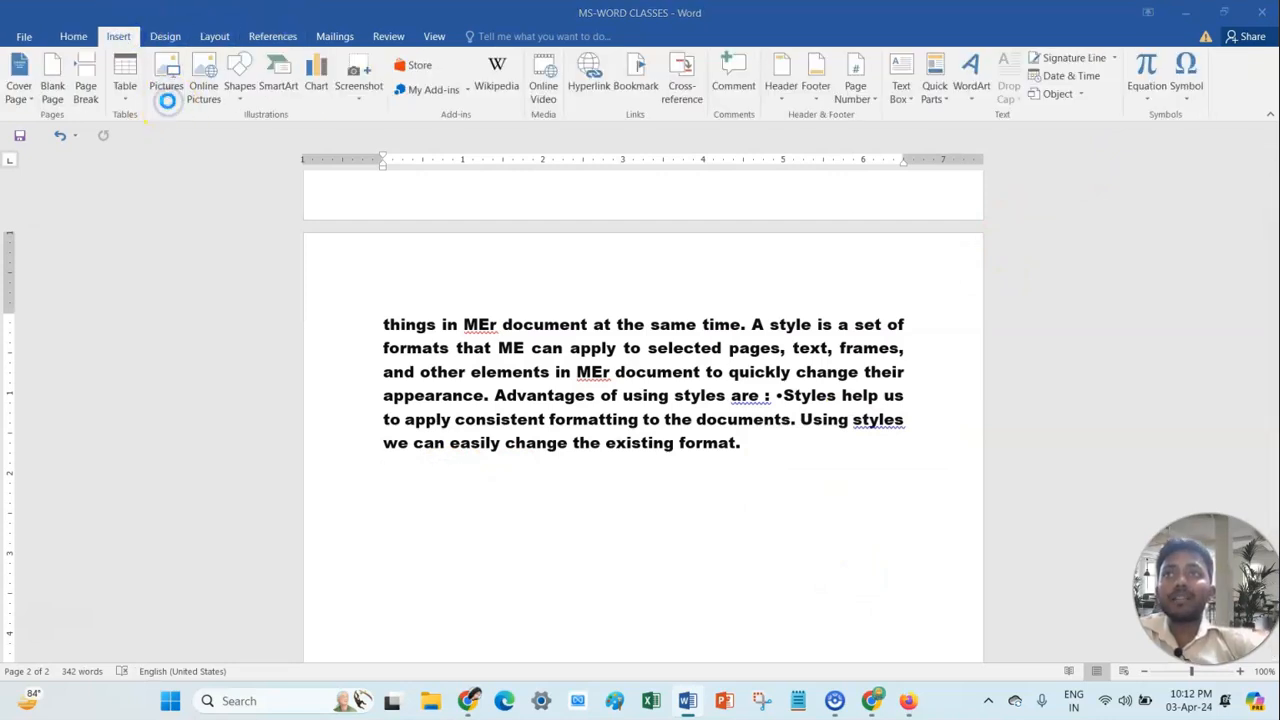
pyautogui.click(463, 190)
pyautogui.click(463, 190)
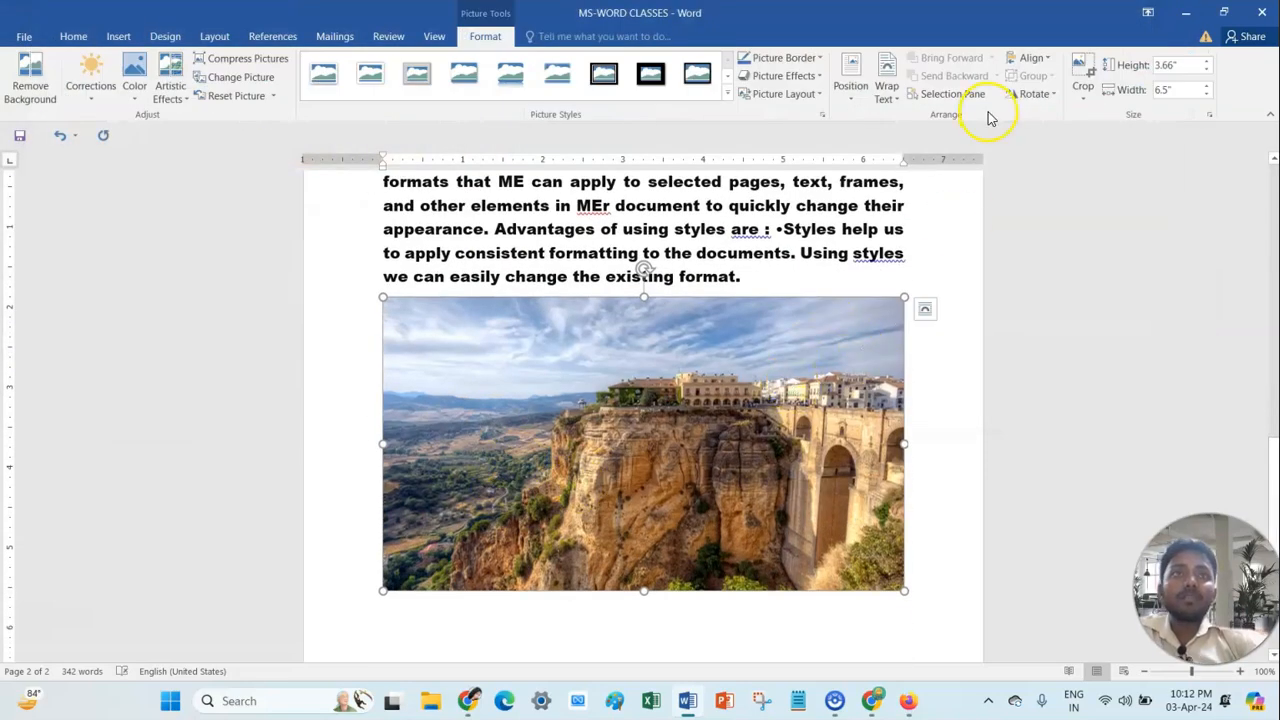
pyautogui.click(890, 100)
pyautogui.click(933, 233)
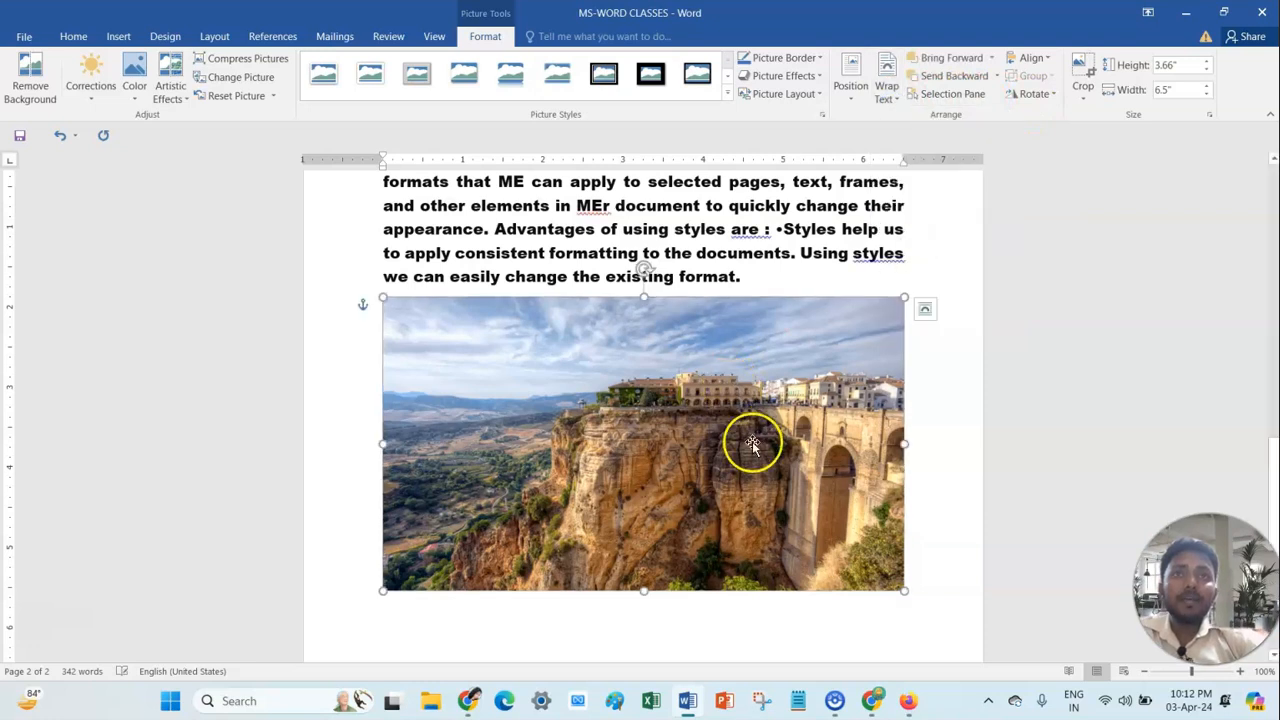
# Turn on Select Objects and try to select the "Themes and styles" paragraph with it.
pyautogui.scroll(12, 751, 443)
pyautogui.scroll(1, 817, 432)
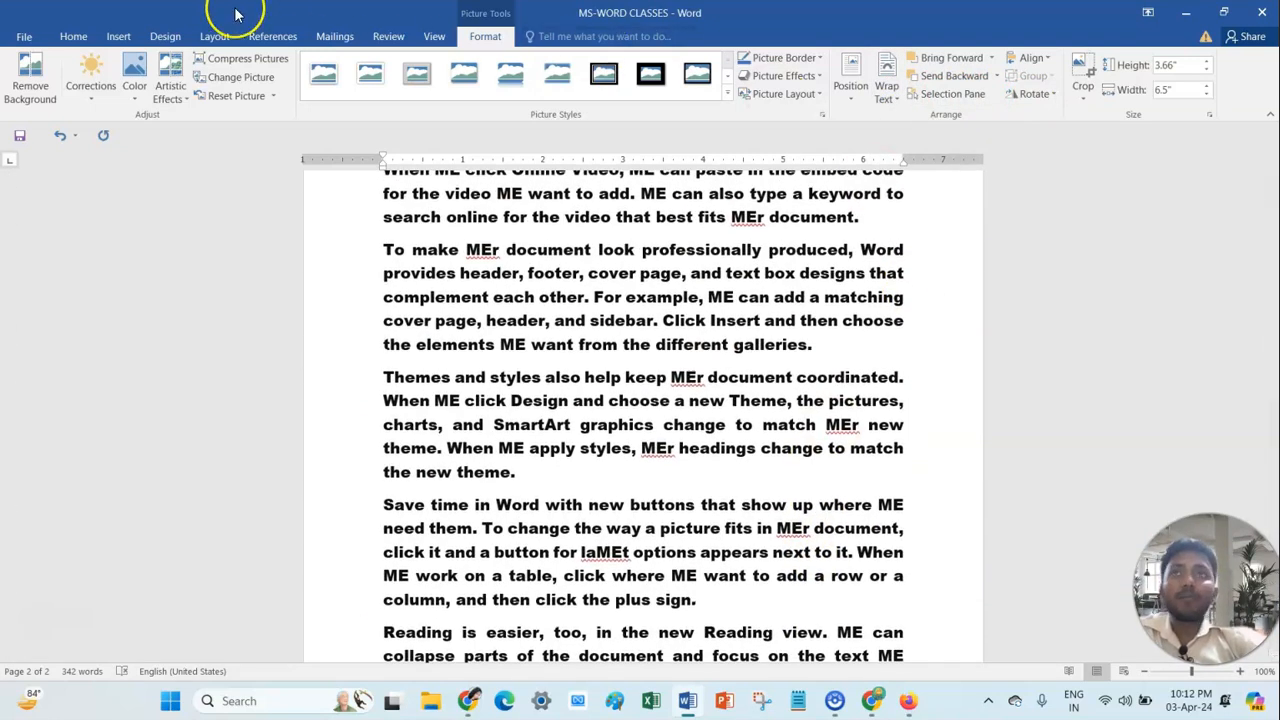
pyautogui.click(70, 36)
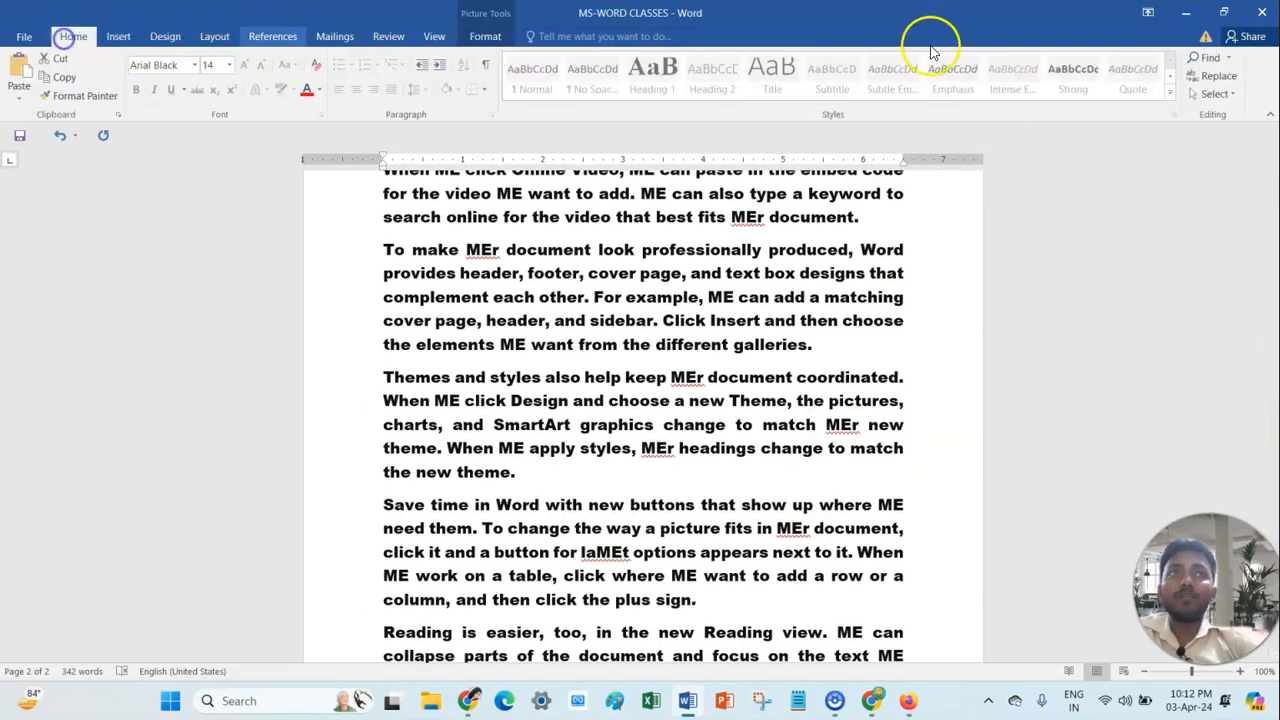
pyautogui.click(1210, 95)
pyautogui.click(1072, 134)
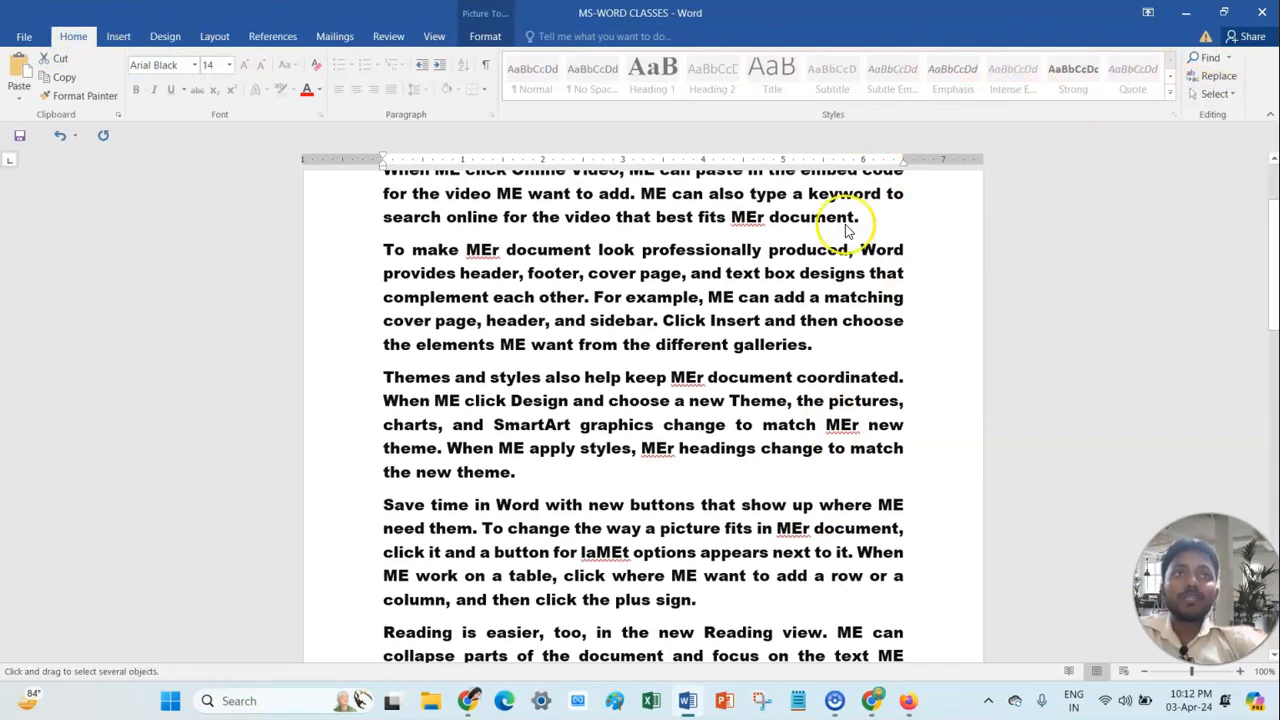
pyautogui.moveTo(381, 371); pyautogui.dragTo(914, 486)
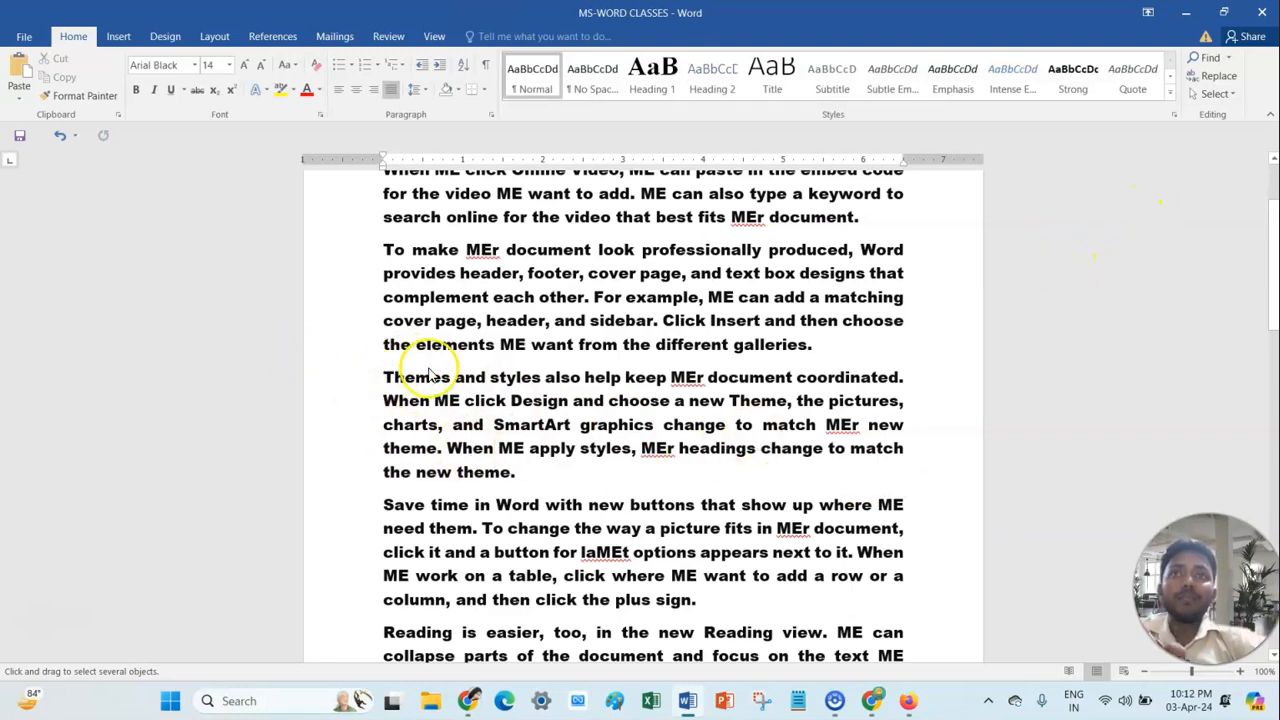
pyautogui.moveTo(385, 378); pyautogui.dragTo(723, 474)
# Select the picture on page 2 by enclosing it in an object selection box, and view its layout options.
pyautogui.scroll(-10, 720, 460)
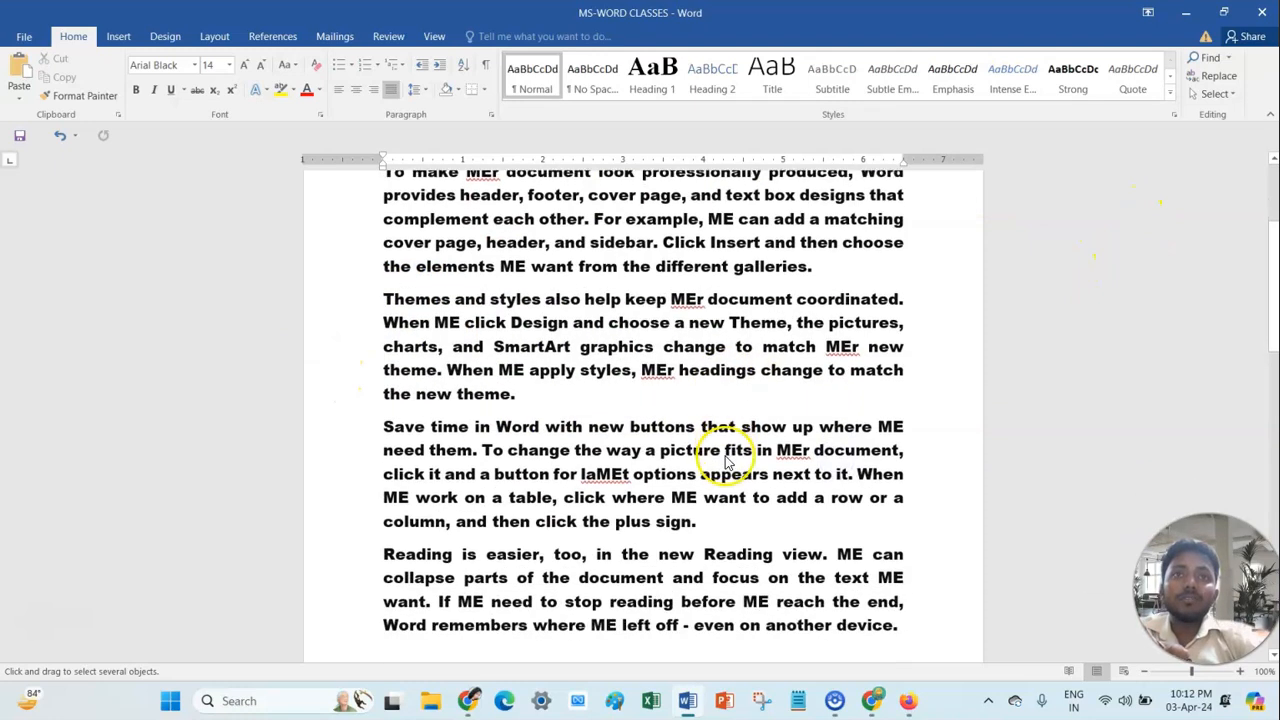
pyautogui.scroll(-1, 725, 452)
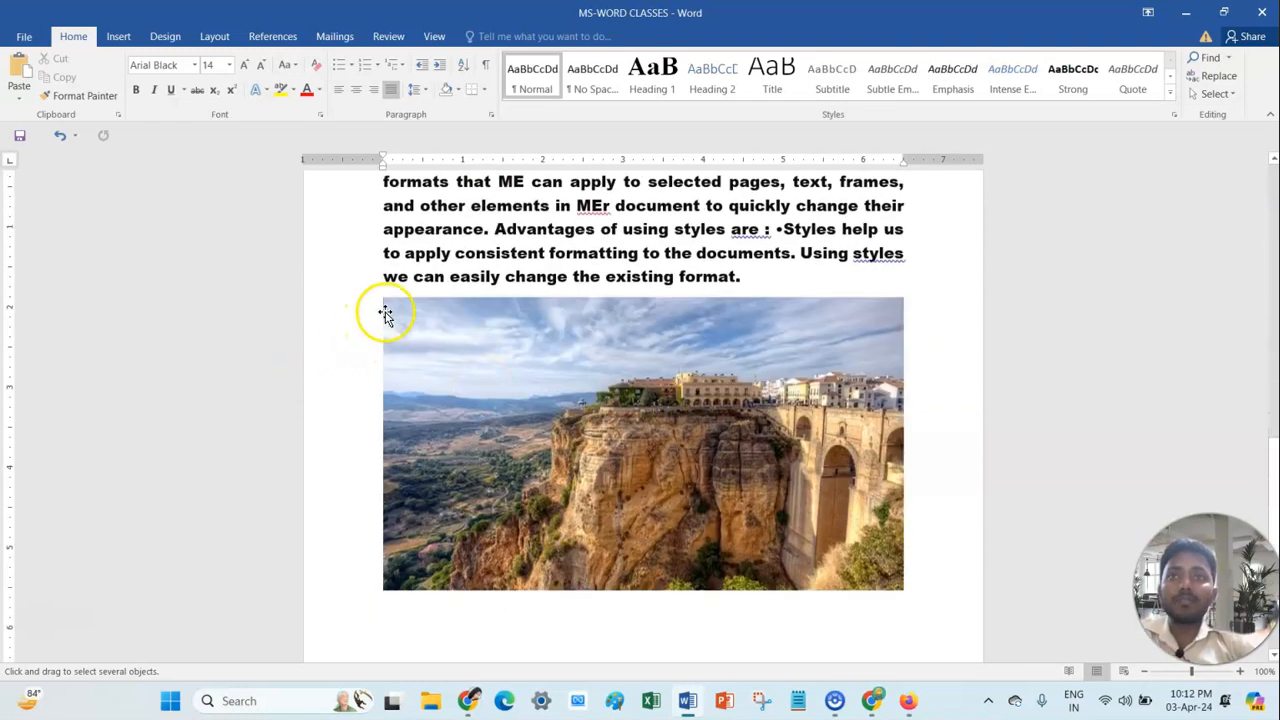
pyautogui.moveTo(375, 298); pyautogui.dragTo(915, 608)
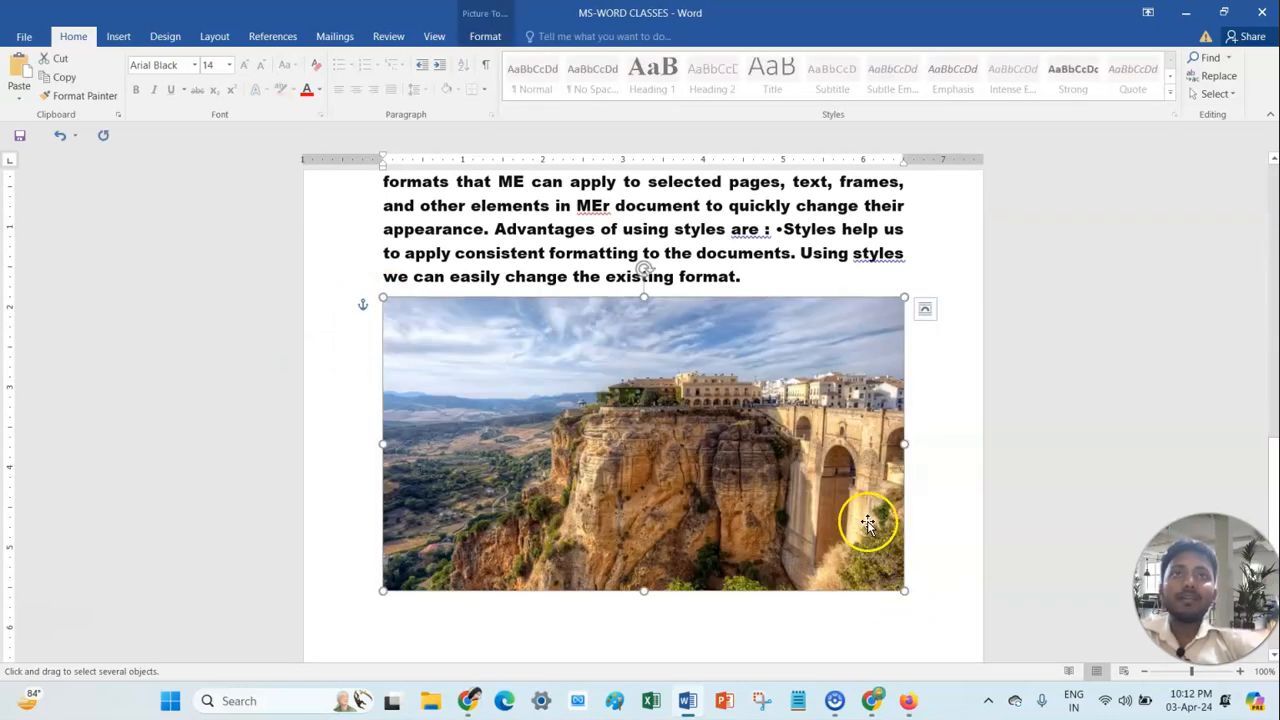
pyautogui.click(926, 312)
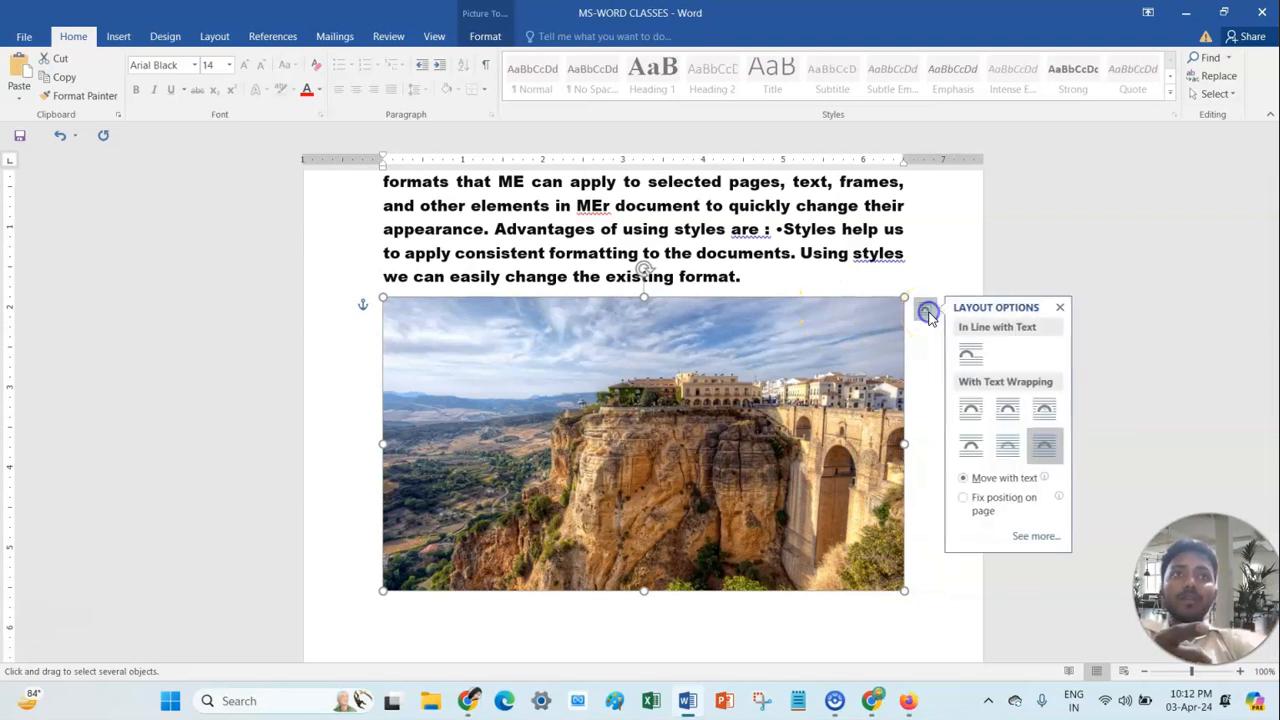
# Turn off Select Objects and select the text from "provides" to "Online Video" in the first paragraph.
pyautogui.scroll(12, 758, 370)
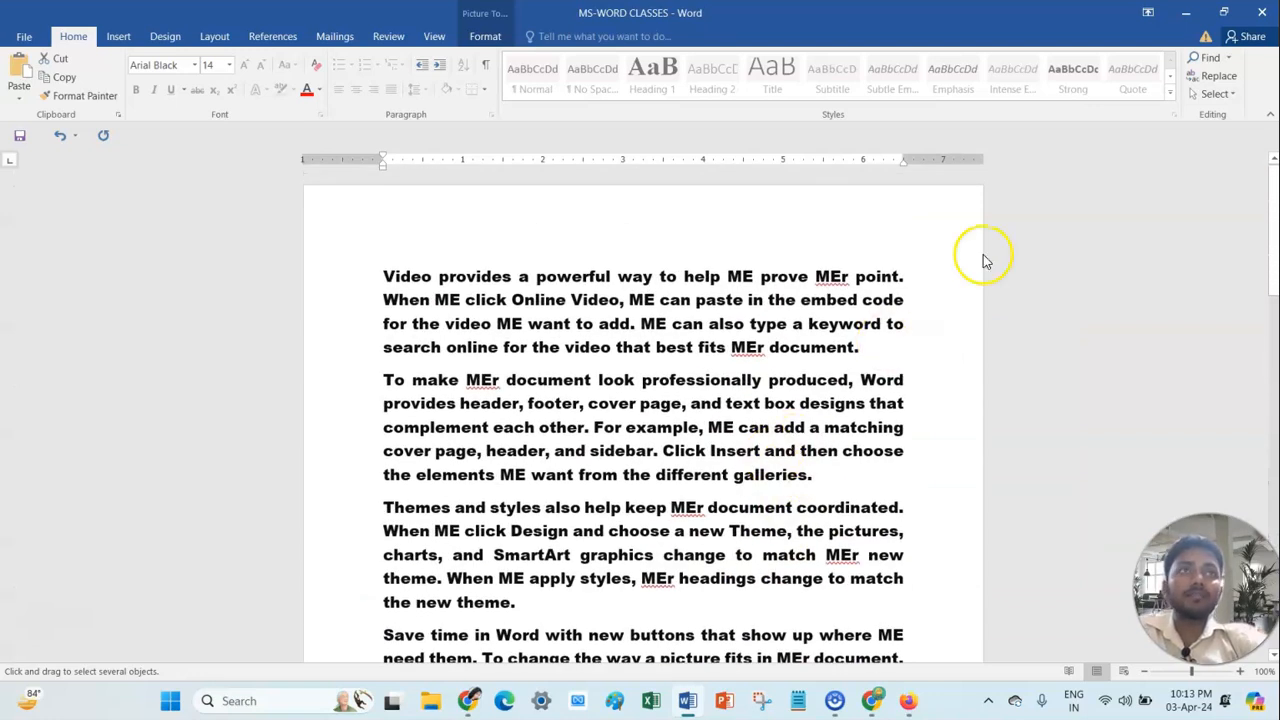
pyautogui.click(1222, 100)
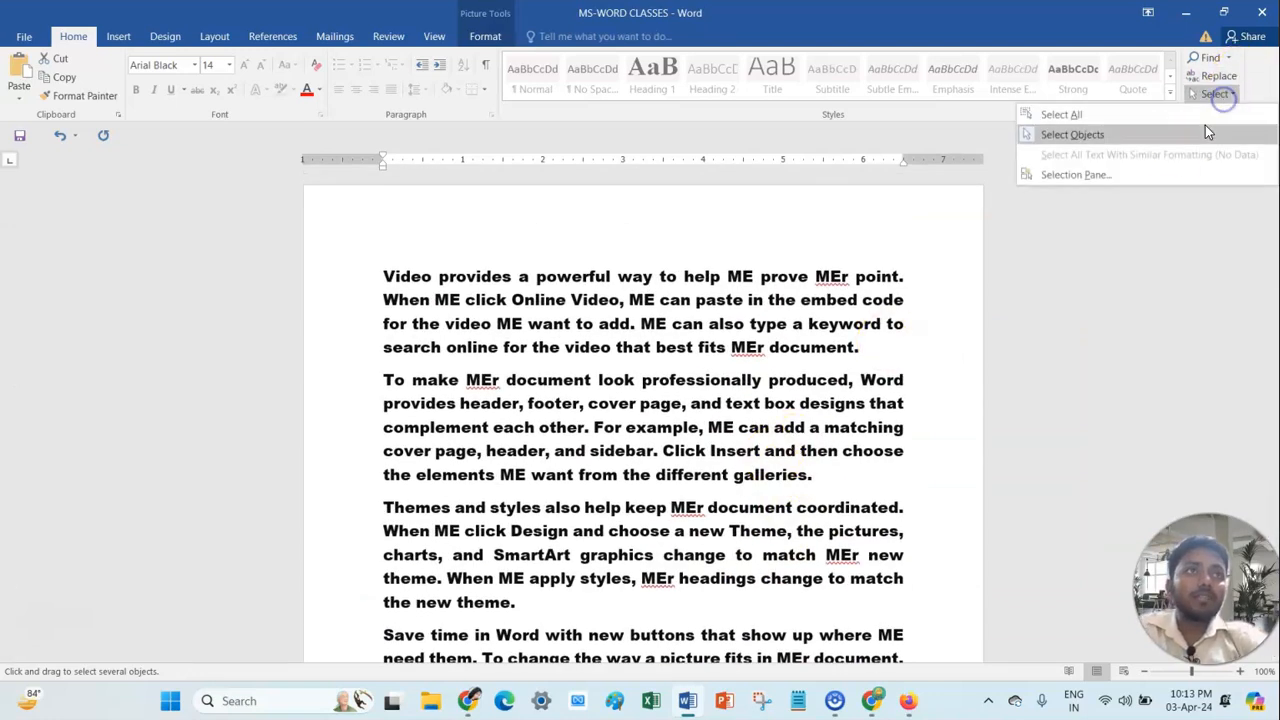
pyautogui.click(1110, 136)
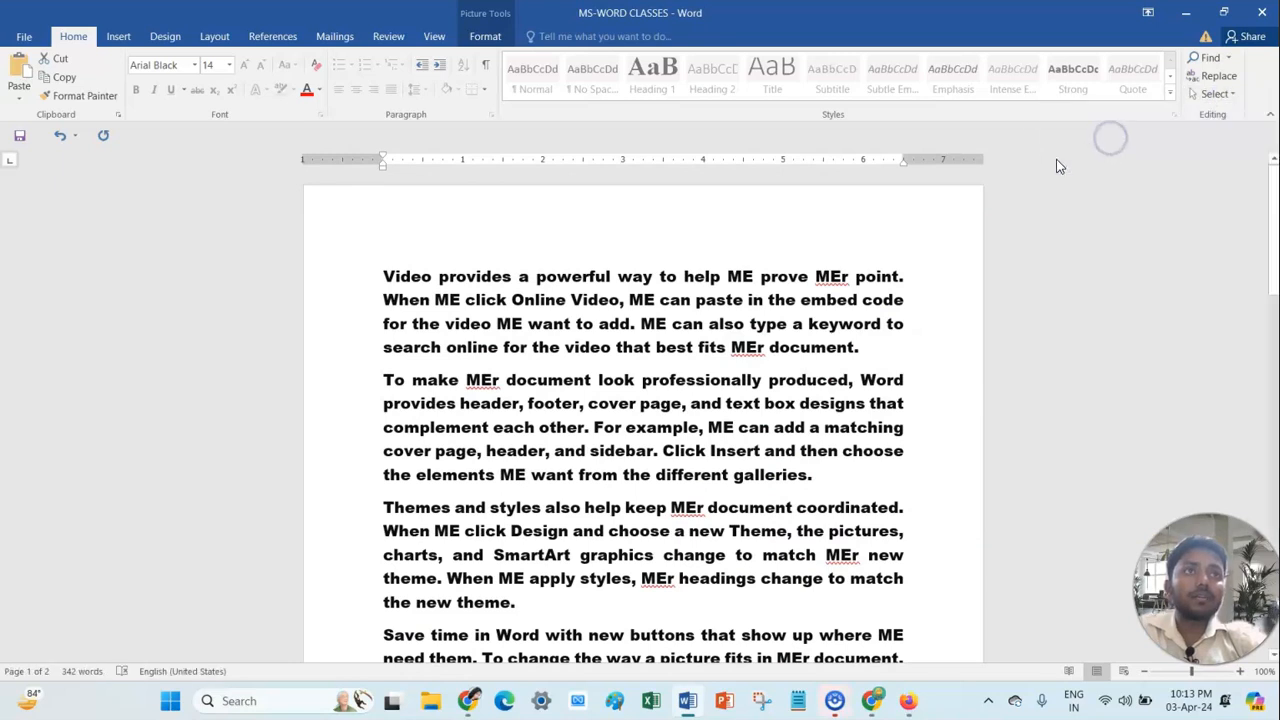
pyautogui.moveTo(455, 272); pyautogui.dragTo(578, 295)
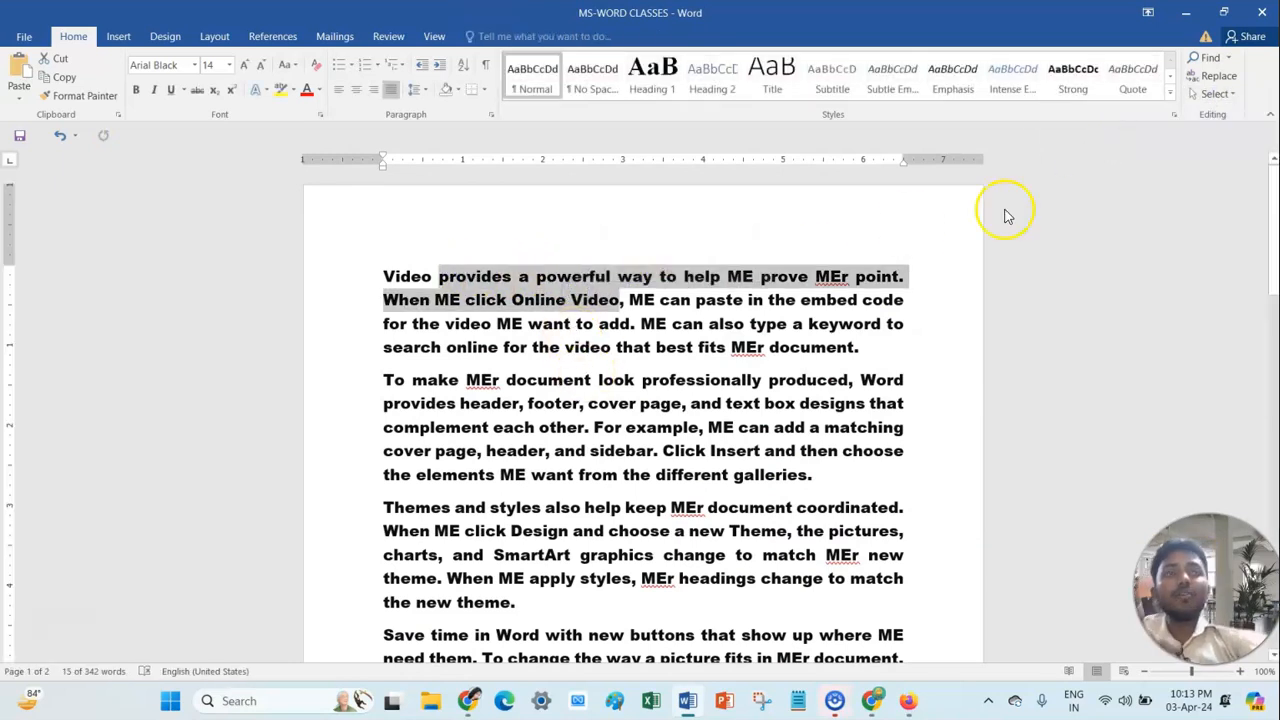
# Select all text with formatting similar to the selected first-paragraph text, and clear the selection.
pyautogui.click(1232, 95)
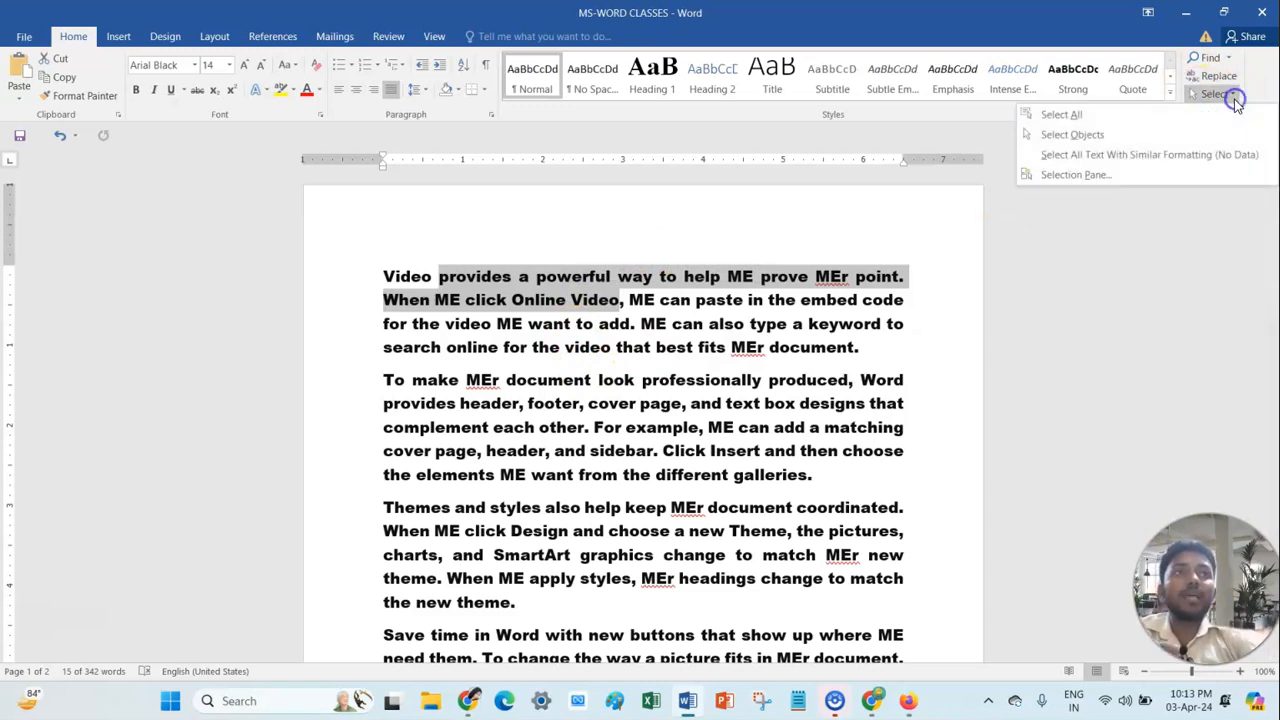
pyautogui.click(1138, 160)
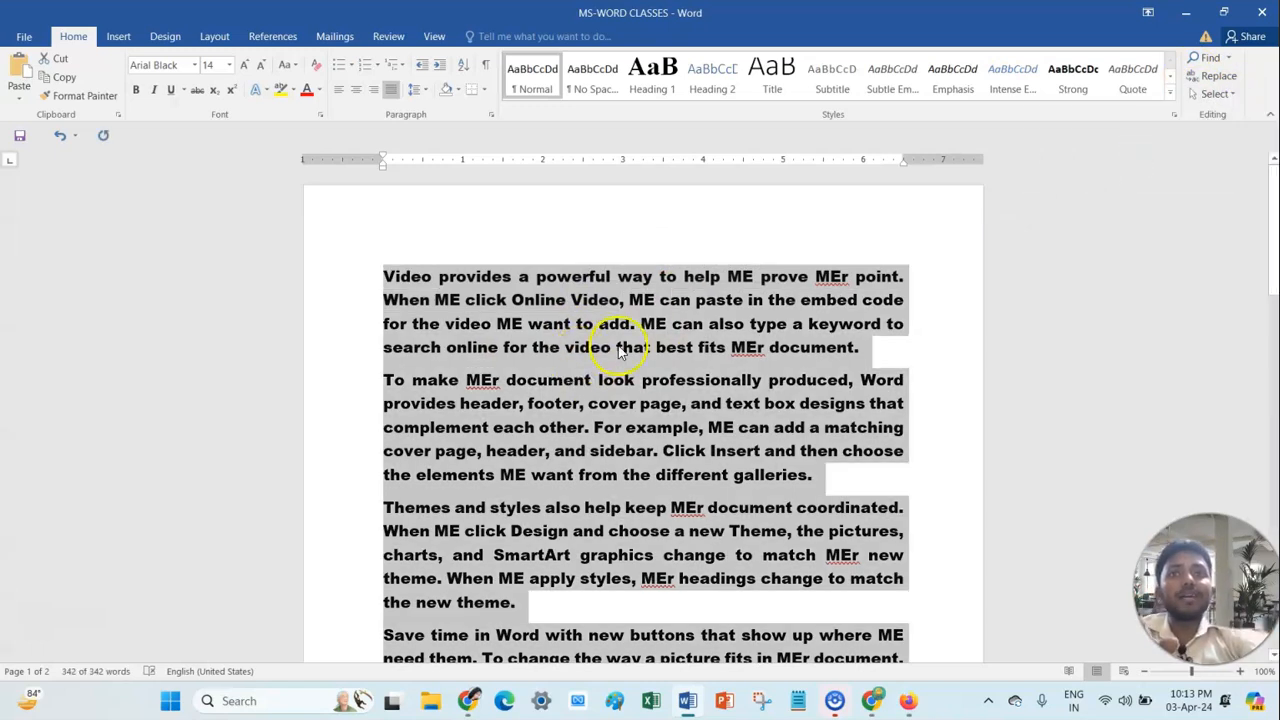
pyautogui.click(1214, 94)
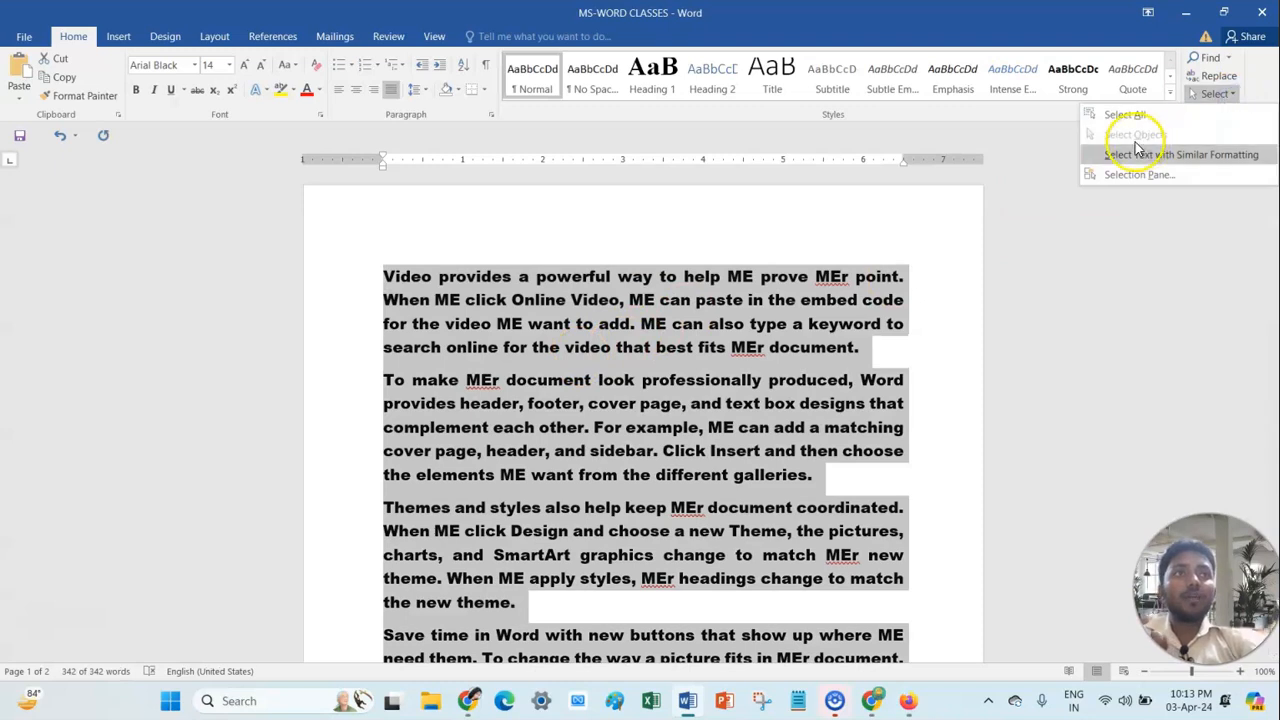
pyautogui.click(1140, 153)
pyautogui.click(762, 318)
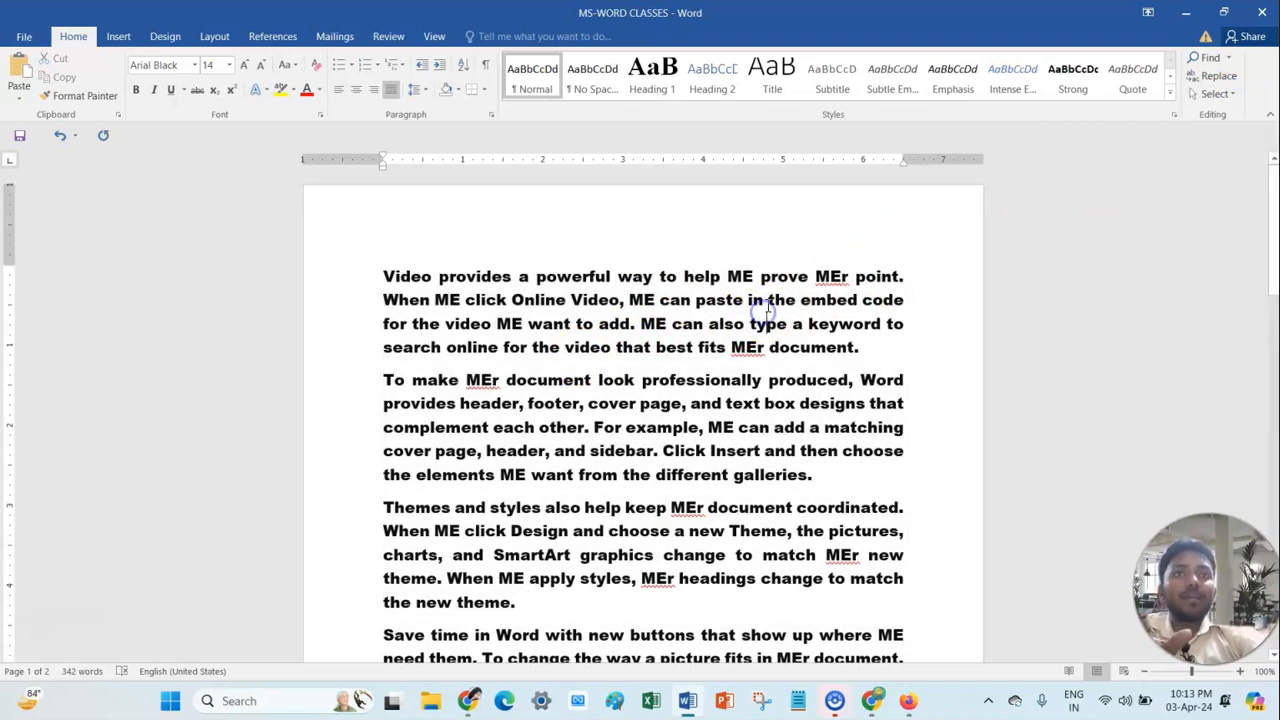
# Turn Select Objects on and back off.
pyautogui.click(1216, 93)
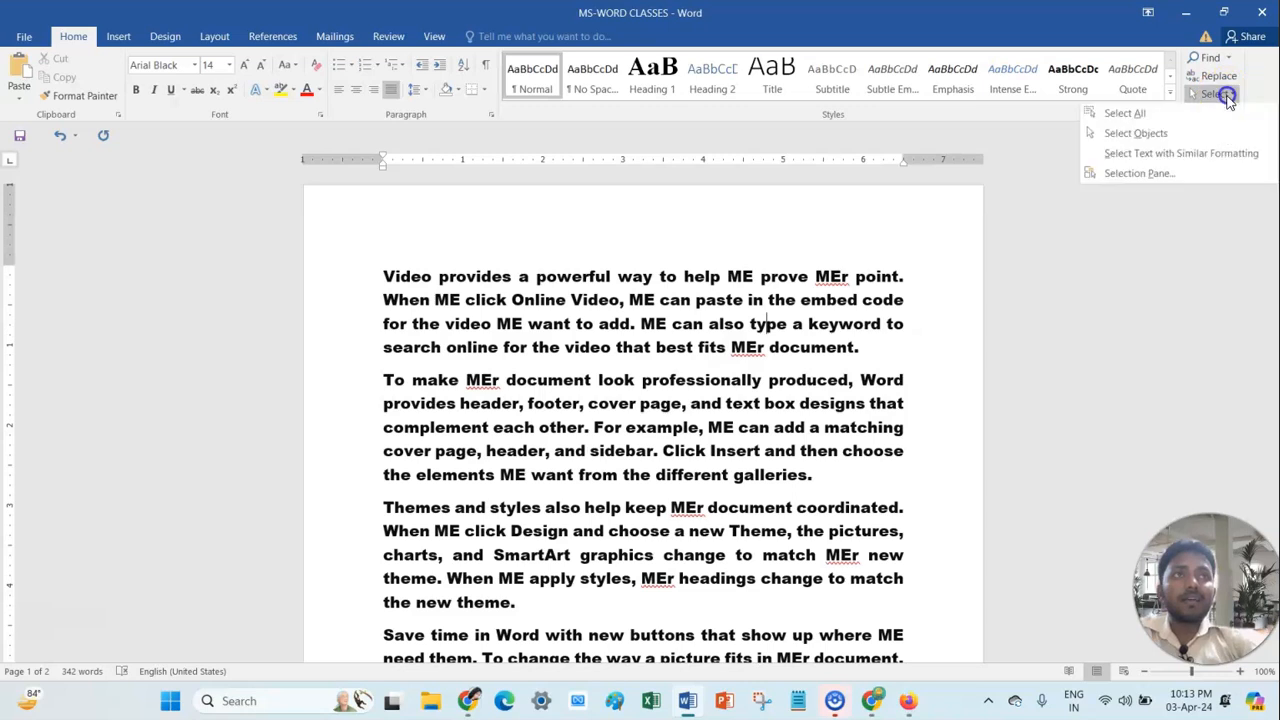
pyautogui.click(1142, 136)
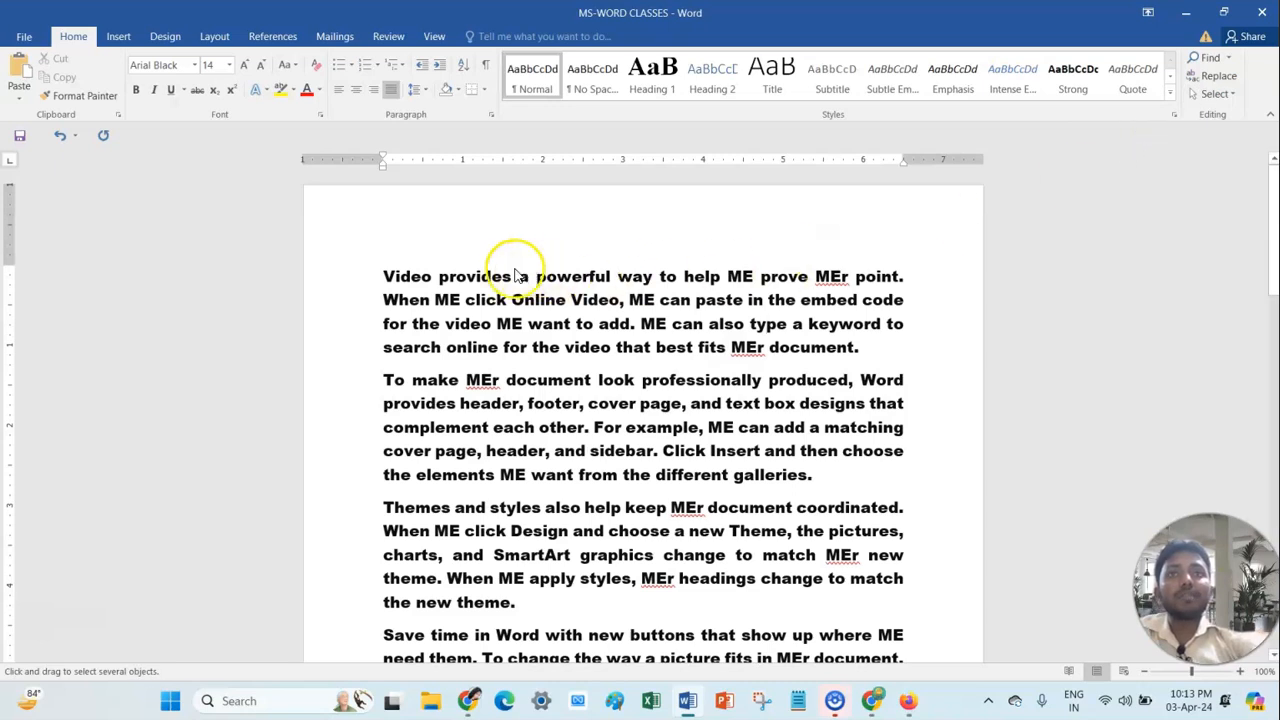
pyautogui.click(1216, 93)
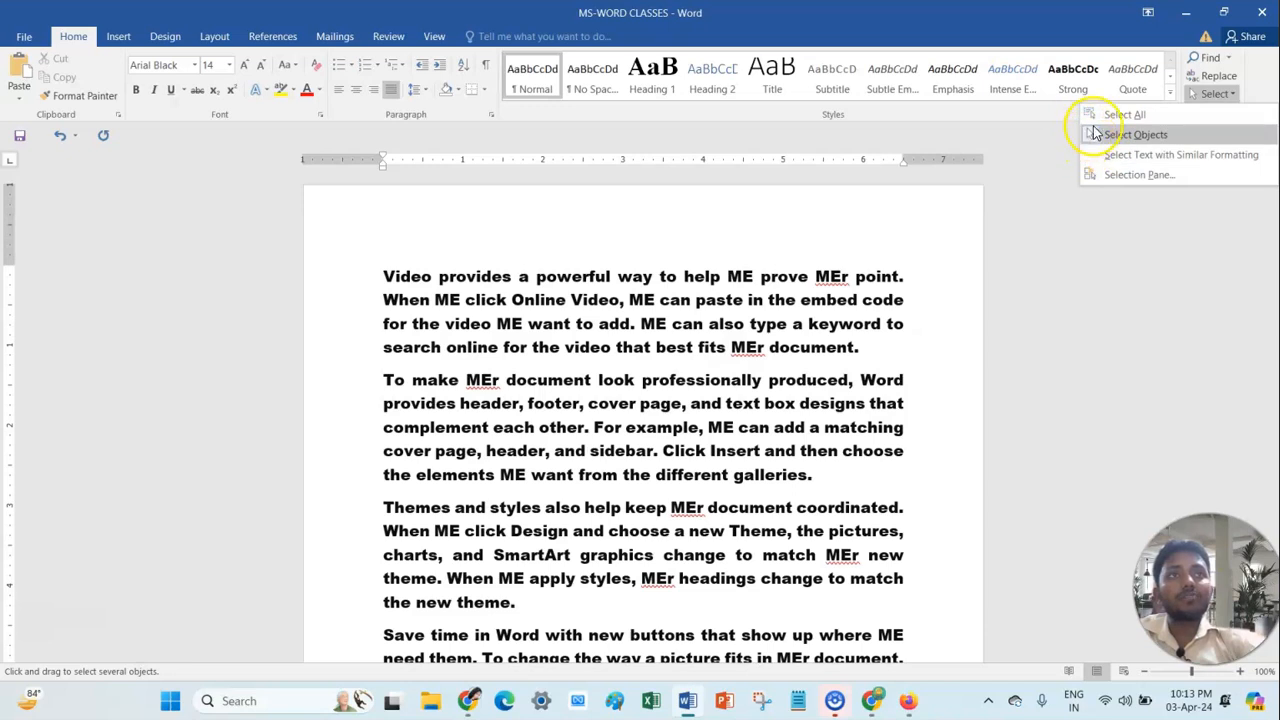
pyautogui.click(1133, 137)
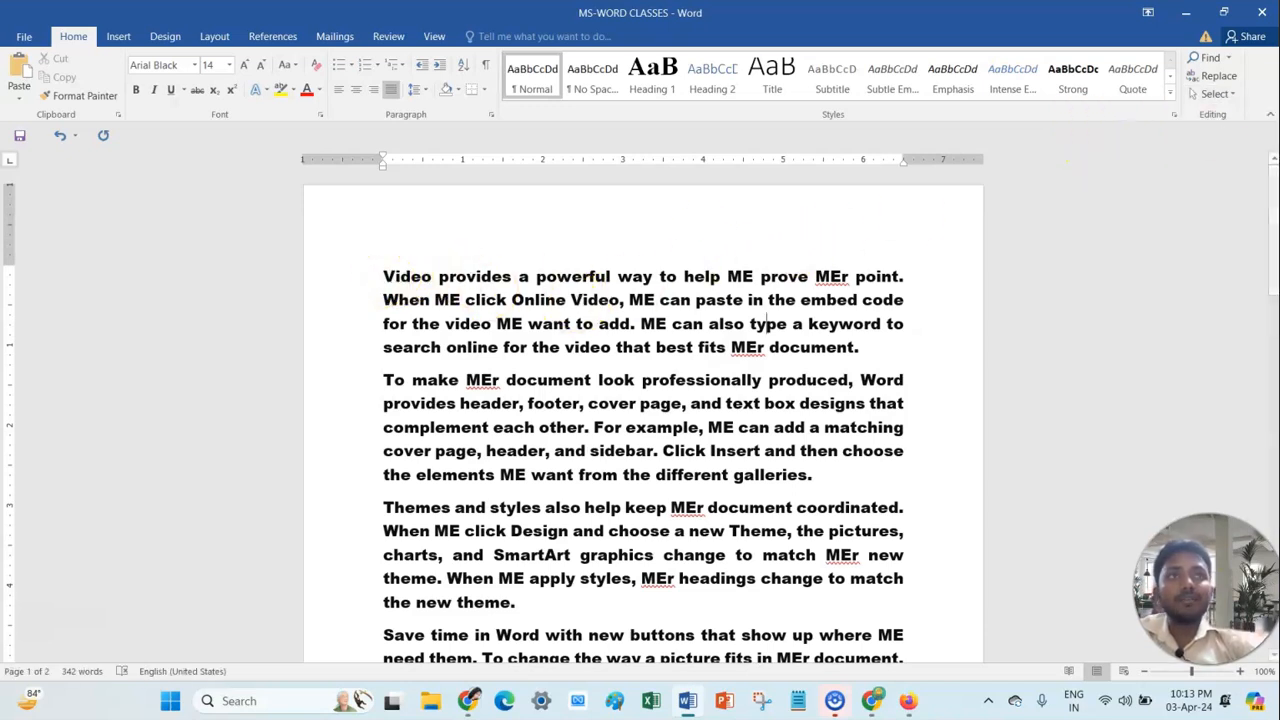
pyautogui.click(1232, 95)
pyautogui.click(668, 403)
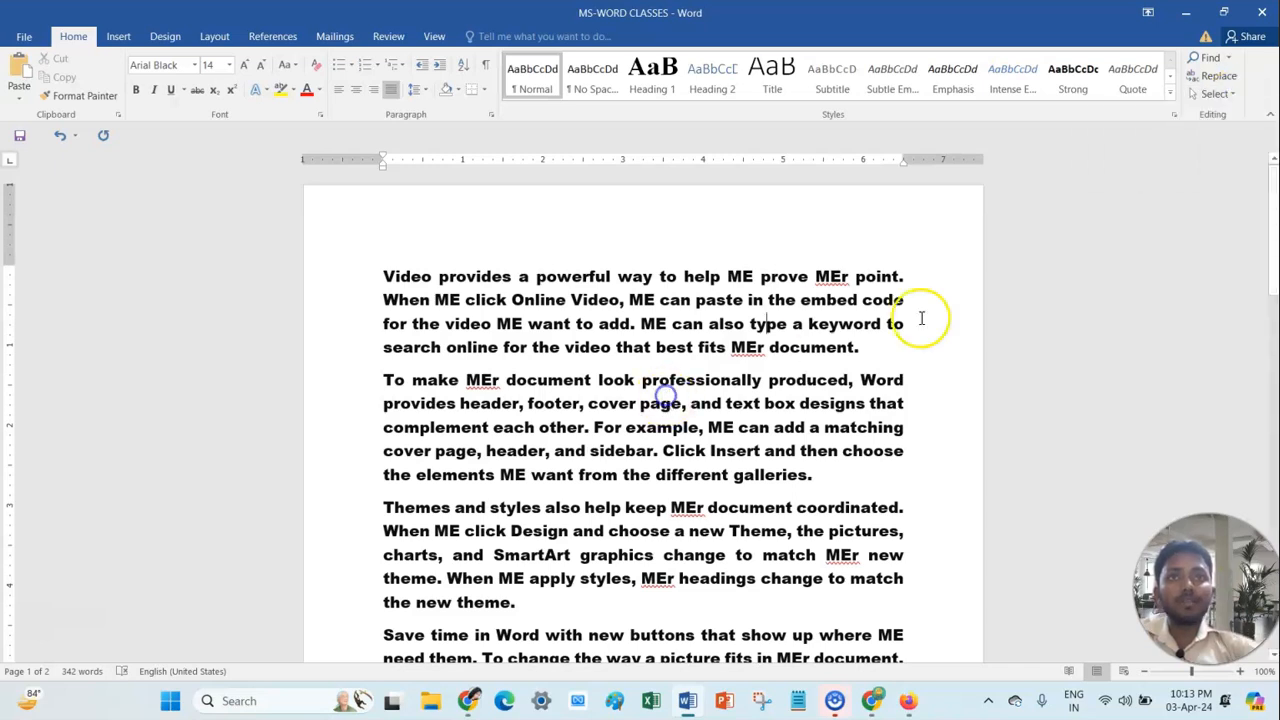
# Turn on Select Objects and try to enclose the page 1 paragraphs in an object selection box.
pyautogui.click(1232, 95)
pyautogui.click(1135, 134)
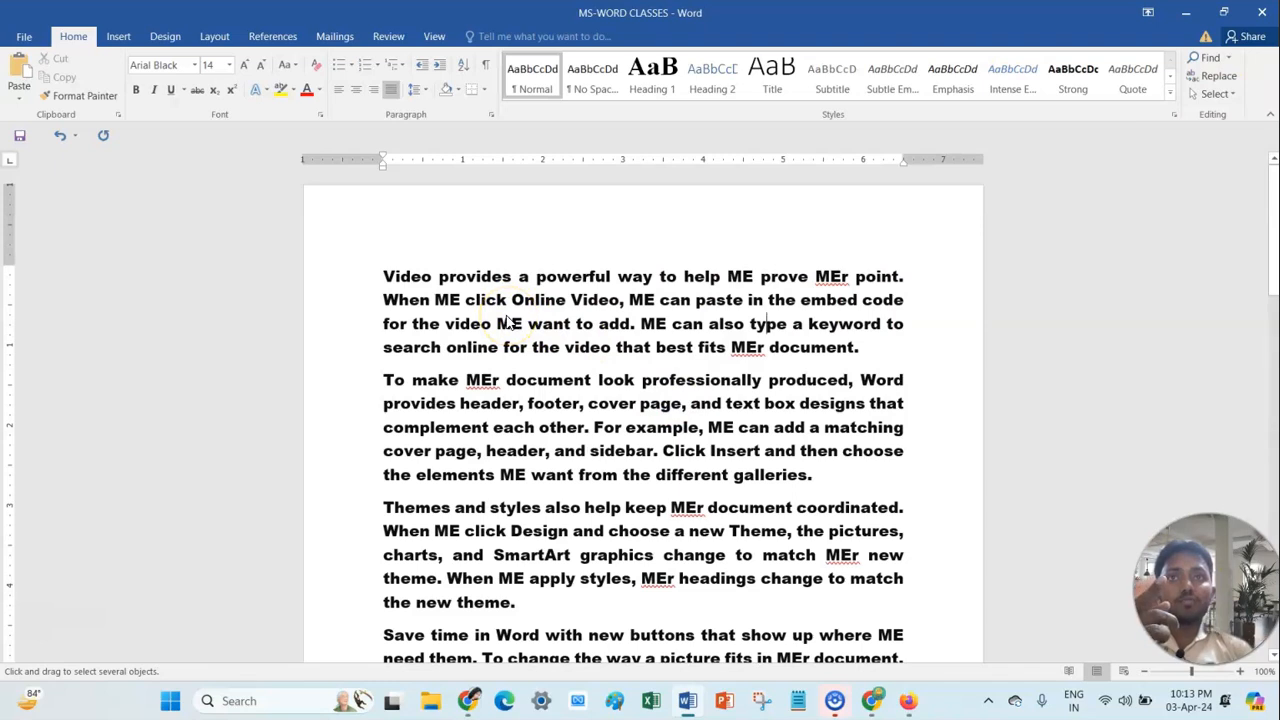
pyautogui.moveTo(378, 274); pyautogui.dragTo(910, 666)
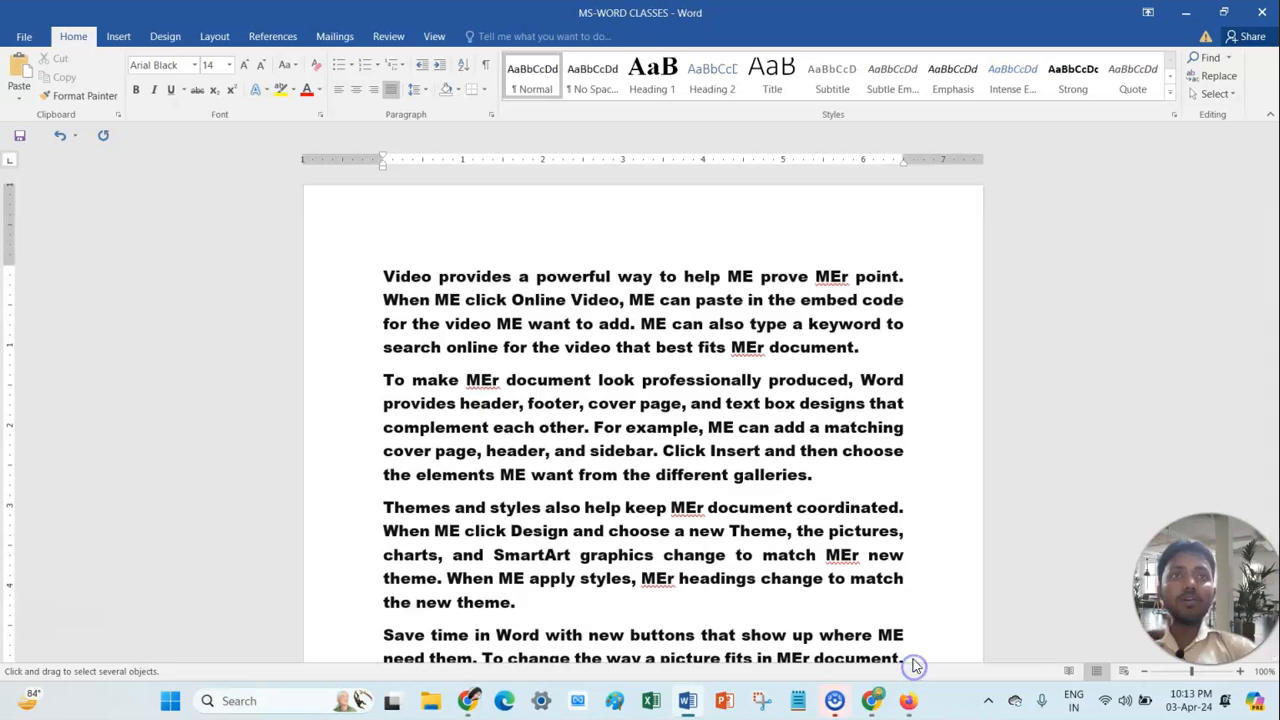
# Select all text with formatting similar to the first paragraph and review the selection down to the page 2 picture.
pyautogui.click(1216, 94)
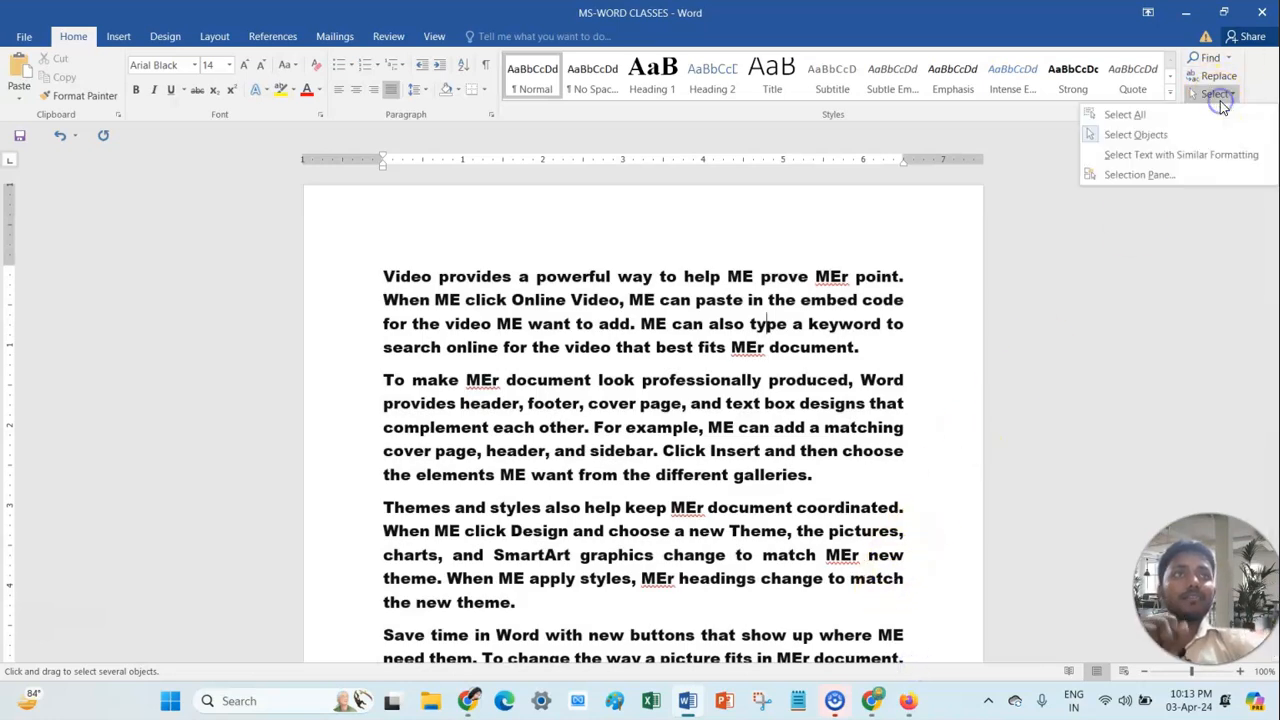
pyautogui.click(1162, 158)
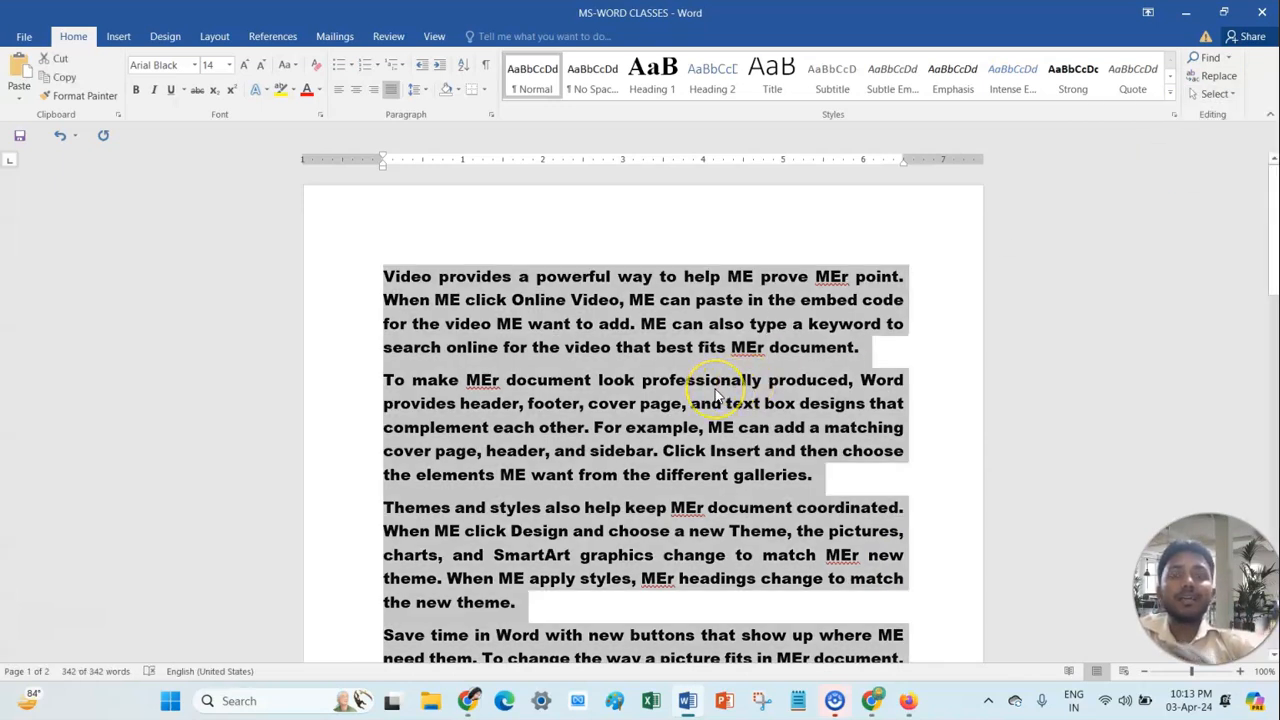
pyautogui.scroll(-3, 715, 395)
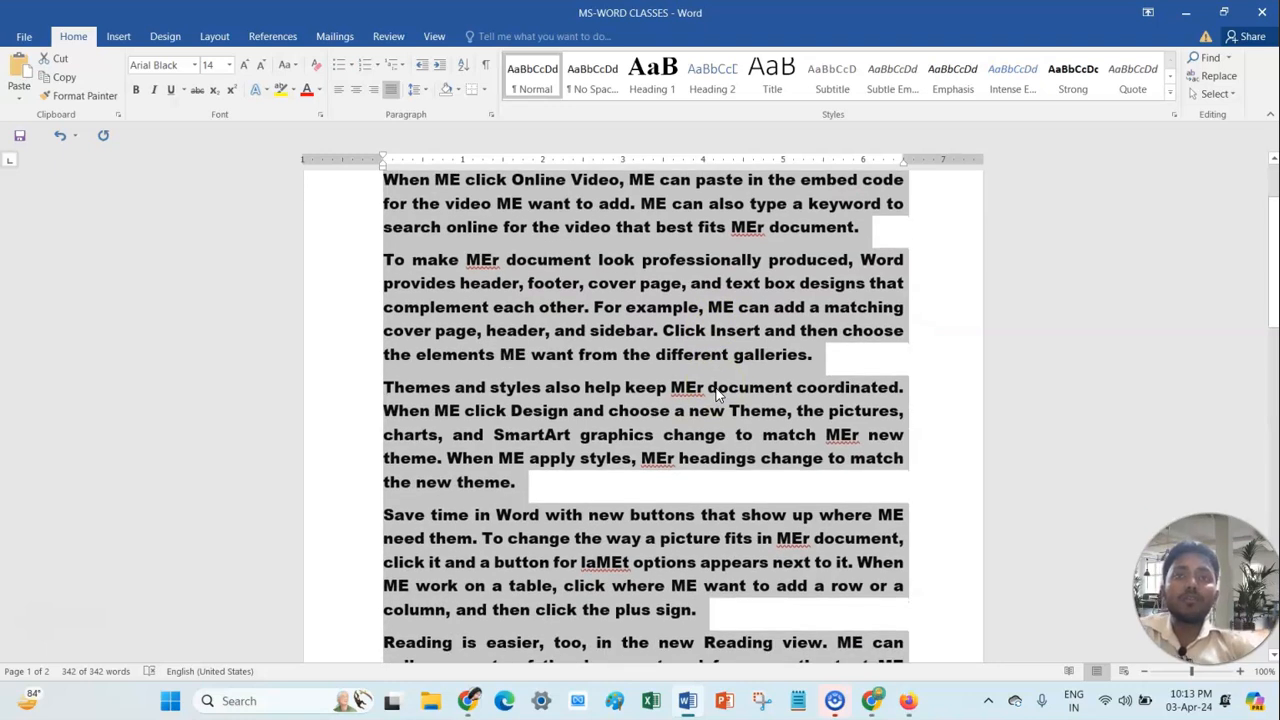
pyautogui.scroll(-8, 715, 395)
pyautogui.scroll(-15, 718, 393)
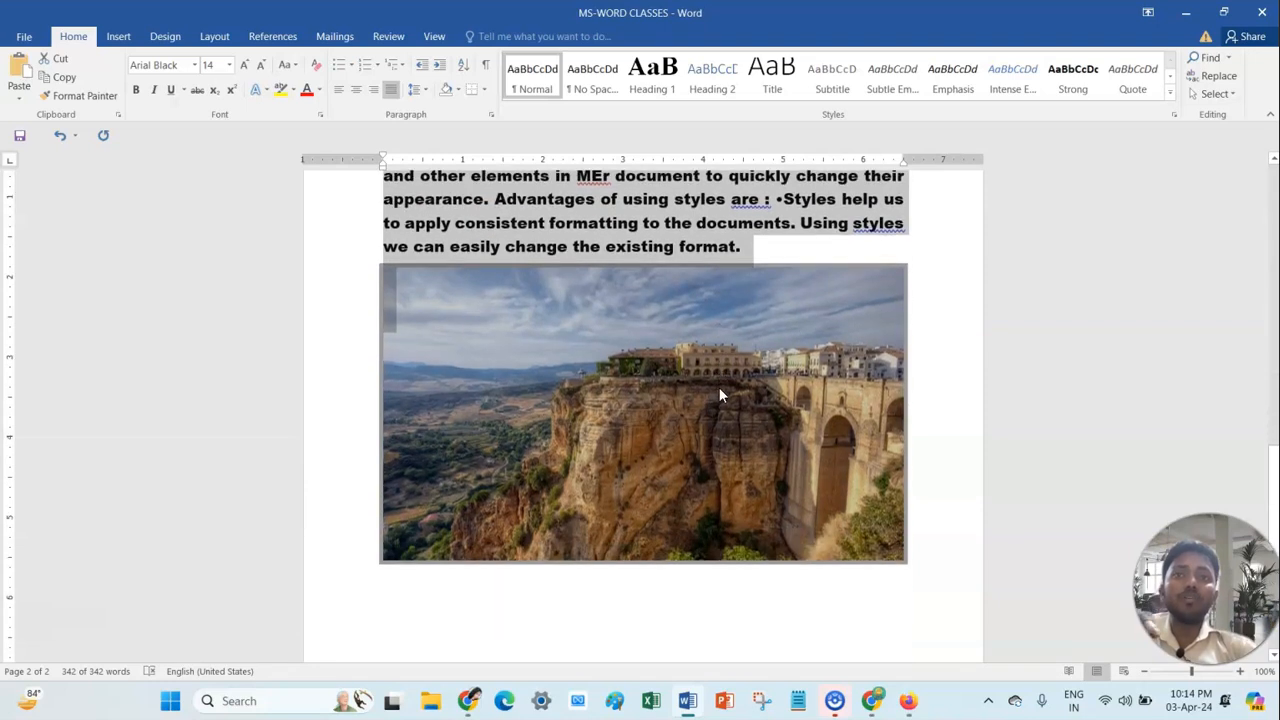
pyautogui.click(1224, 102)
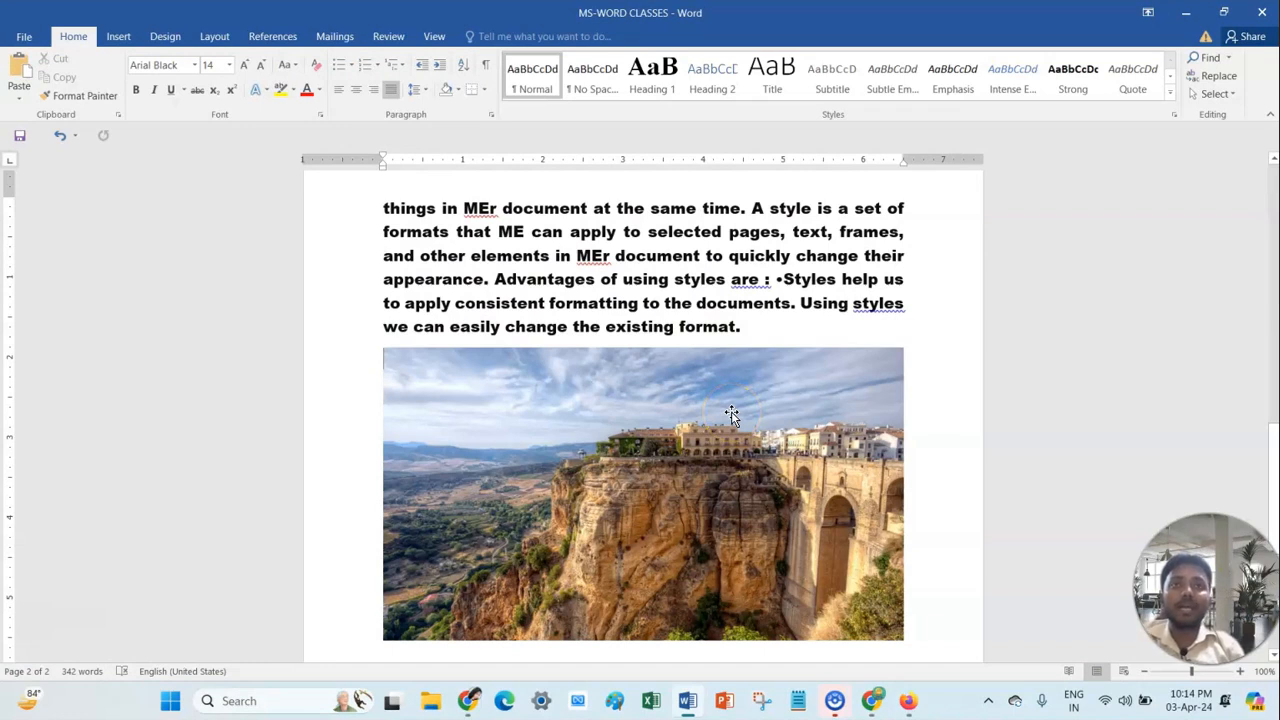
# Select the "Reading is easier" paragraph and open the Selection pane.
pyautogui.scroll(3, 669, 418)
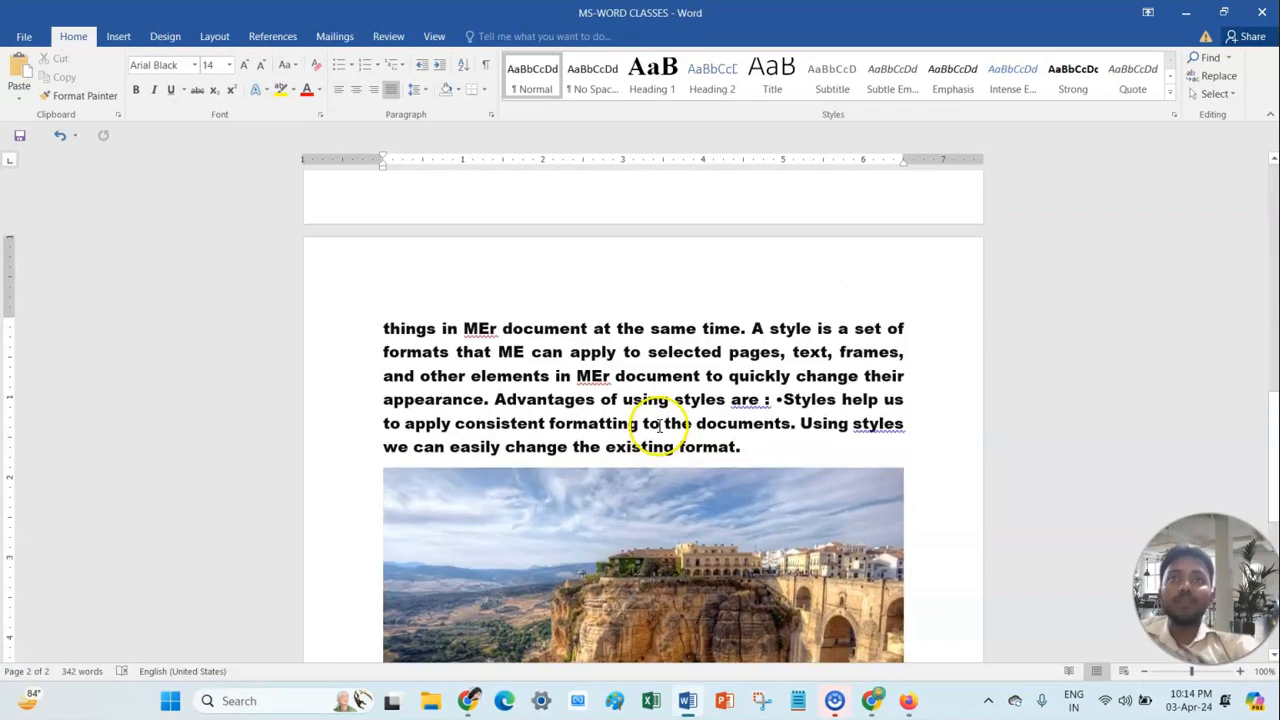
pyautogui.scroll(10, 566, 420)
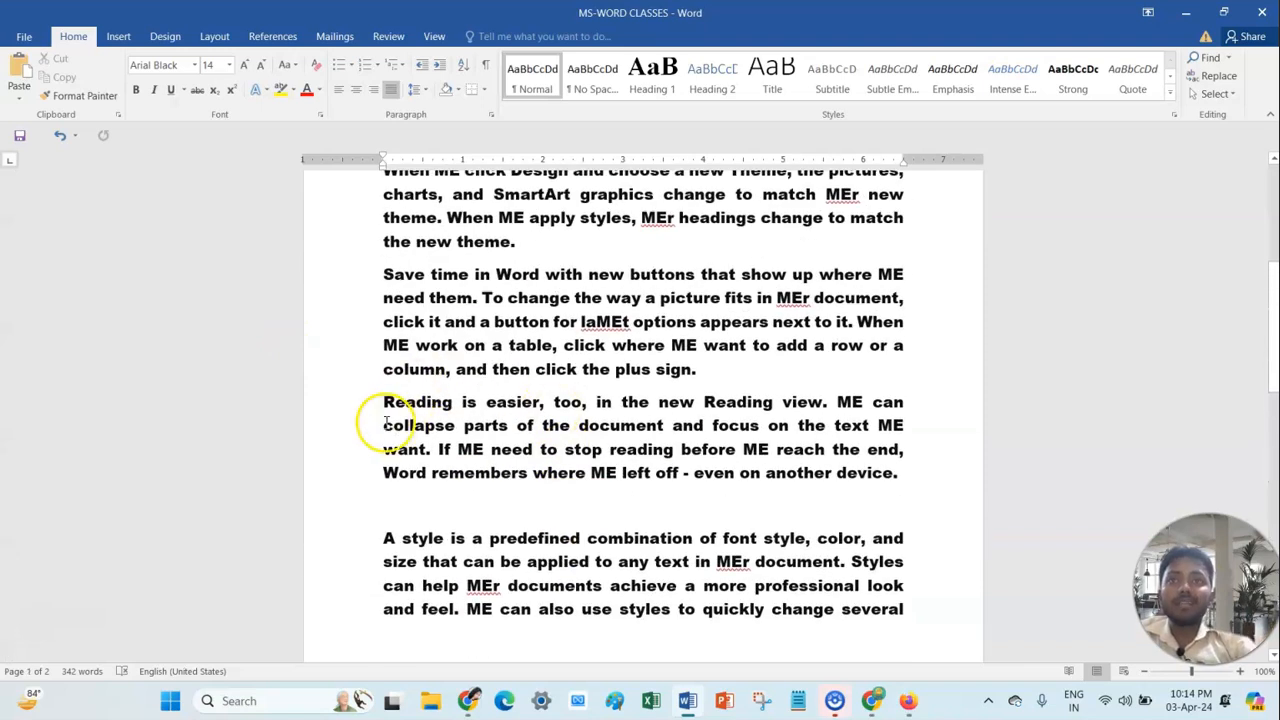
pyautogui.moveTo(383, 405); pyautogui.dragTo(920, 486)
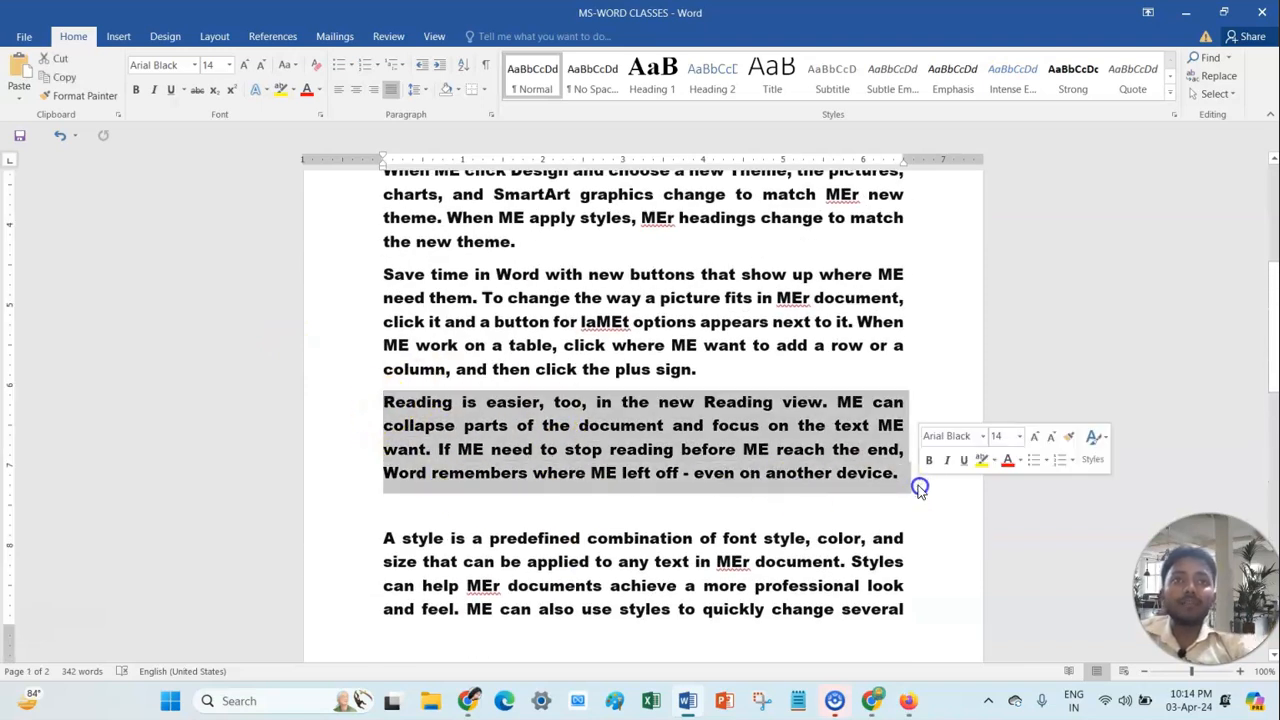
pyautogui.click(1215, 93)
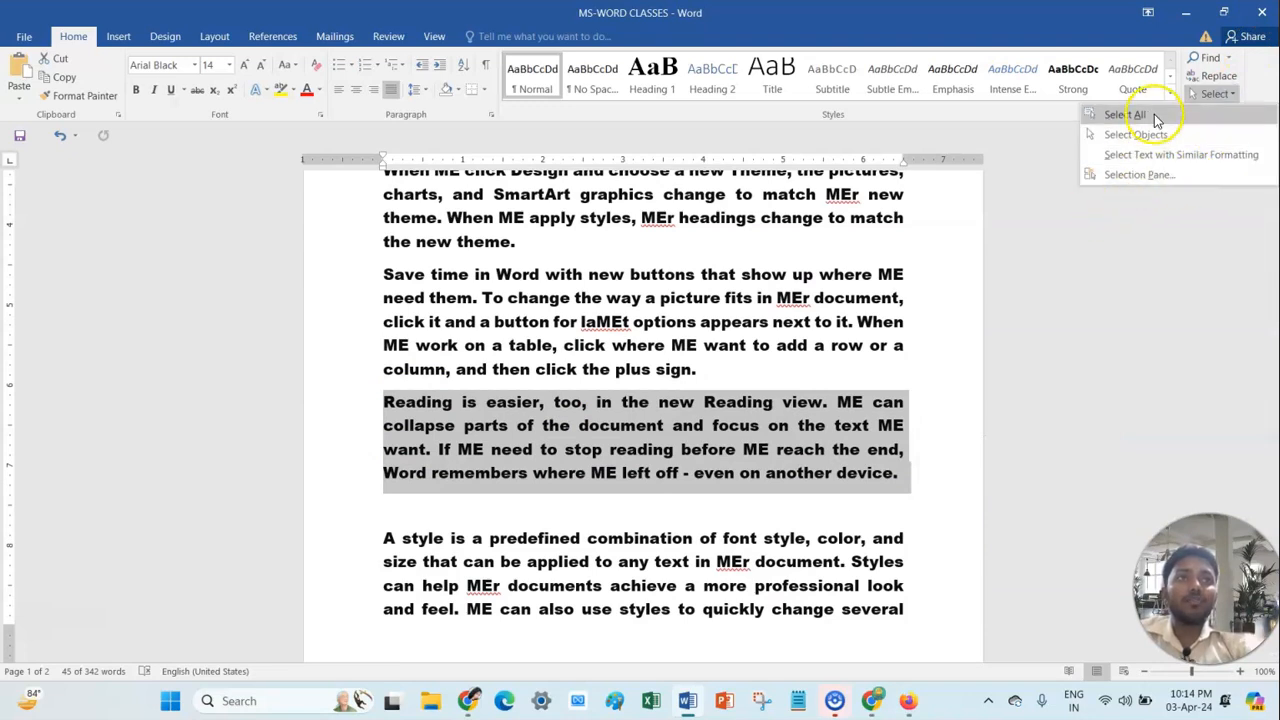
pyautogui.click(1155, 176)
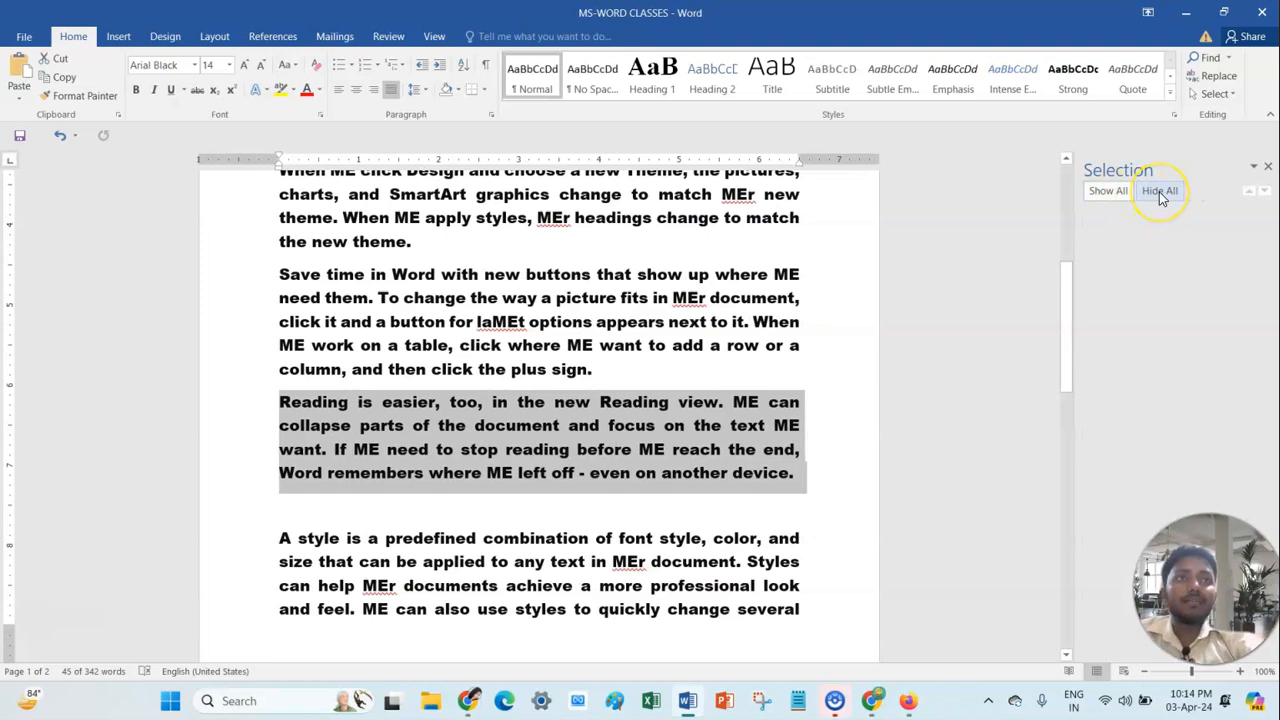
# Try Hide All and Show All on the paragraph text, and view the Selection pane's own options.
pyautogui.click(1159, 192)
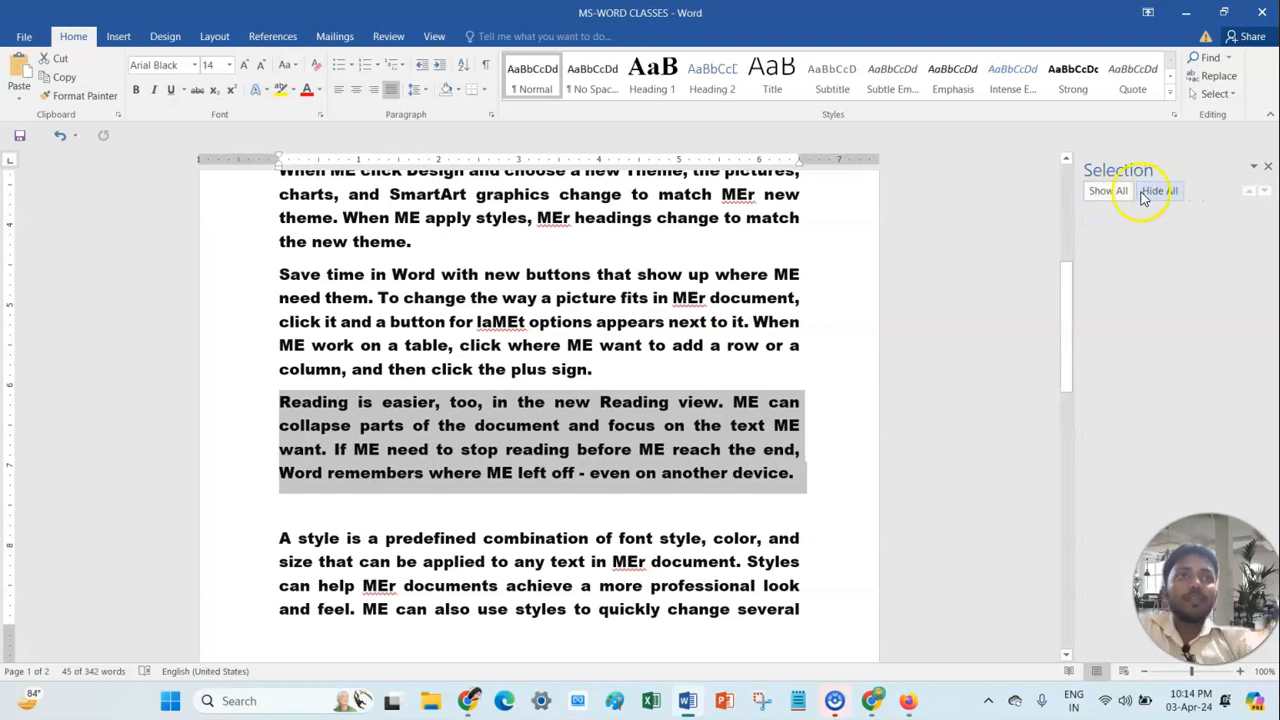
pyautogui.click(1110, 192)
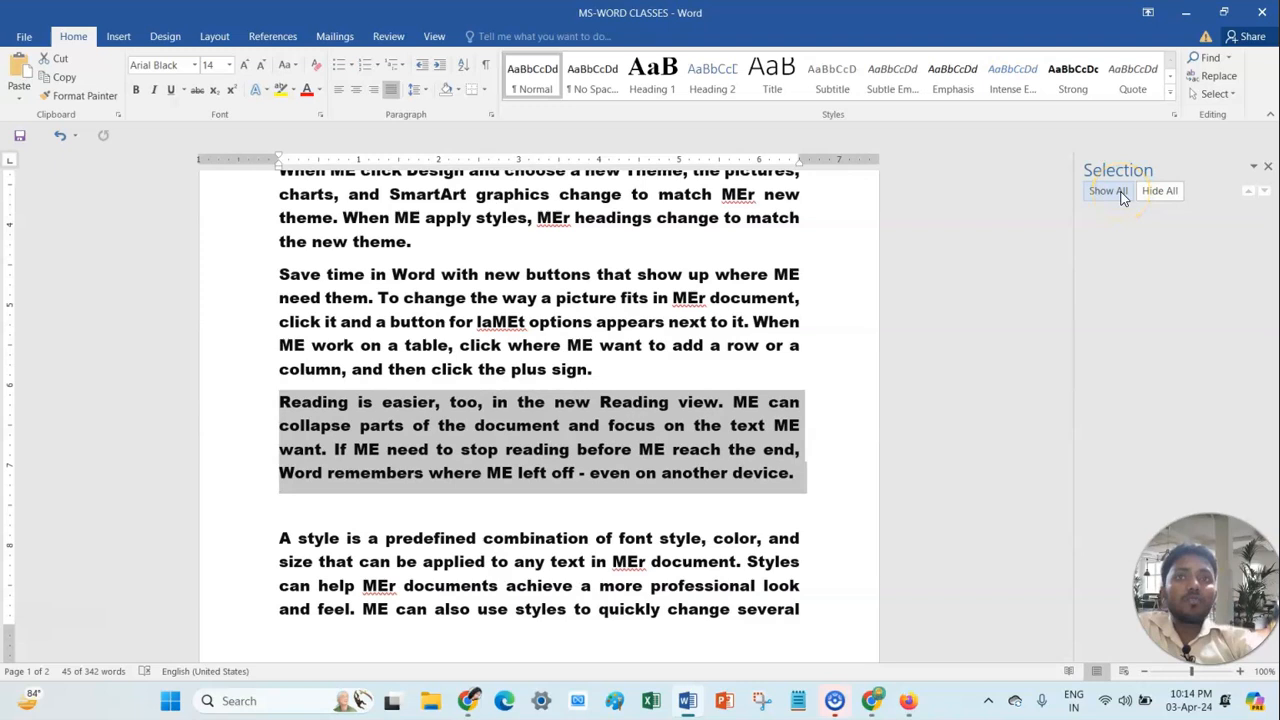
pyautogui.click(1121, 195)
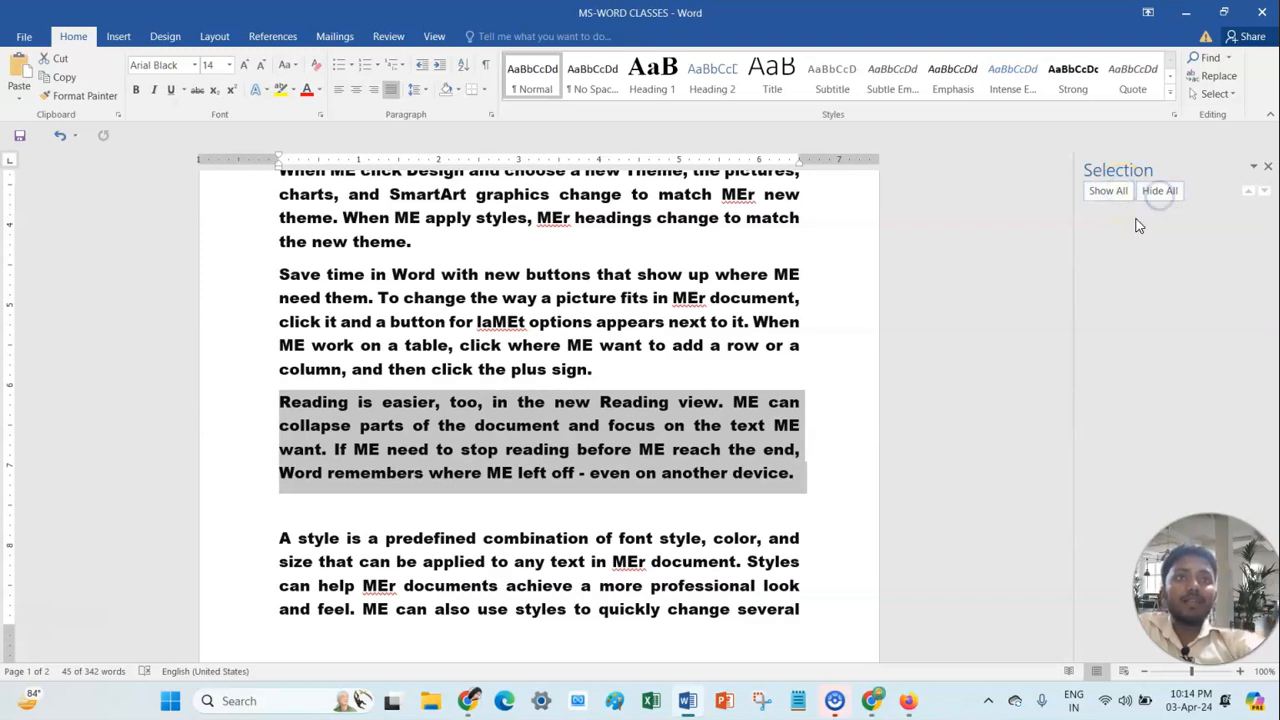
pyautogui.click(688, 425)
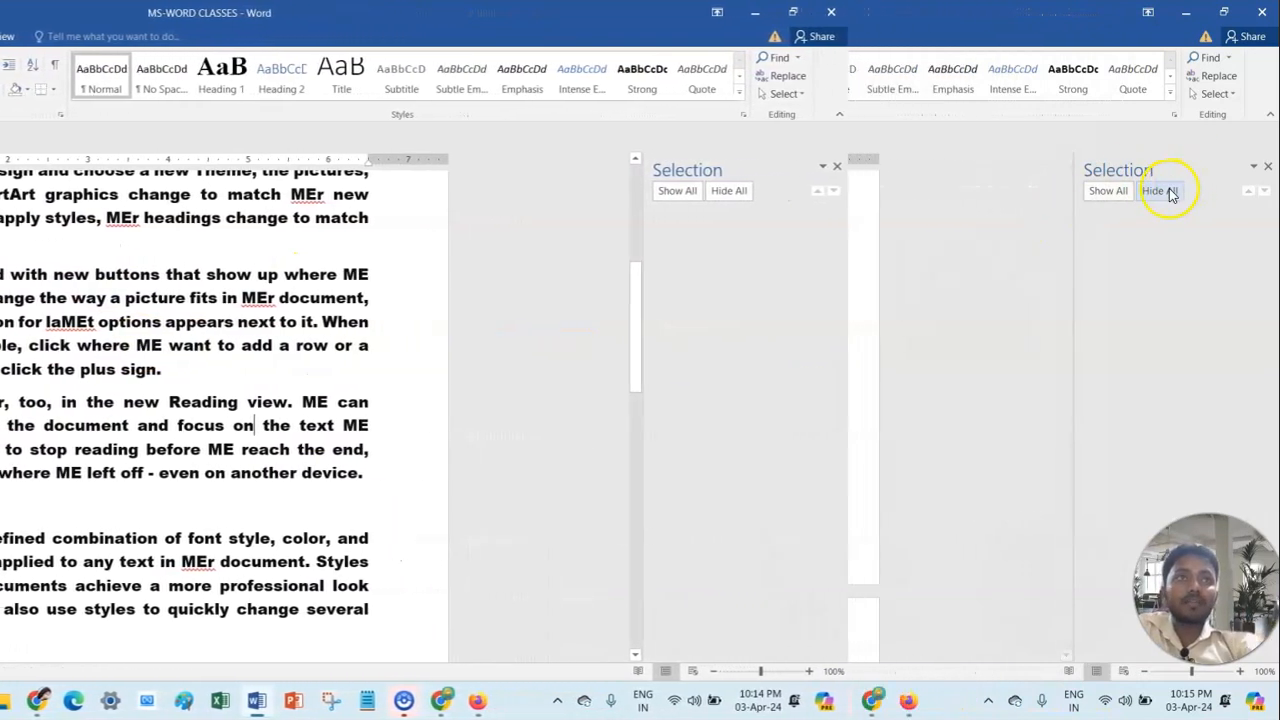
pyautogui.click(1109, 191)
pyautogui.click(1160, 195)
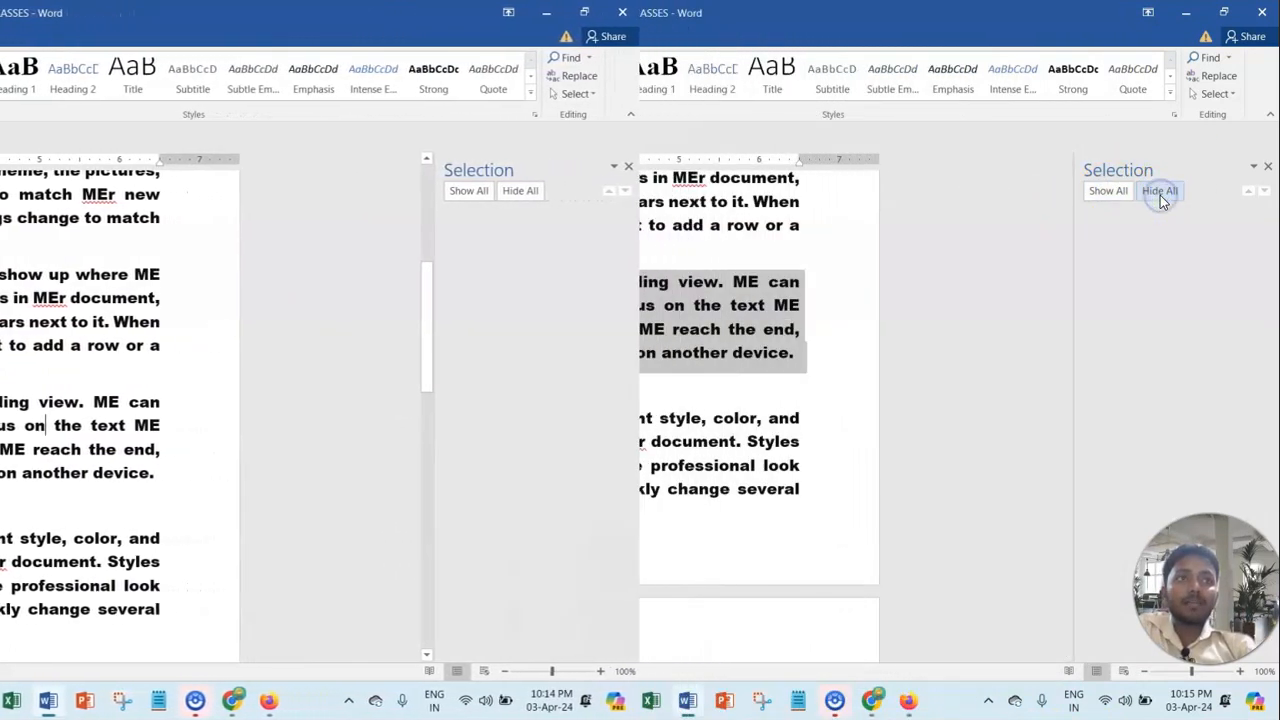
pyautogui.click(1253, 167)
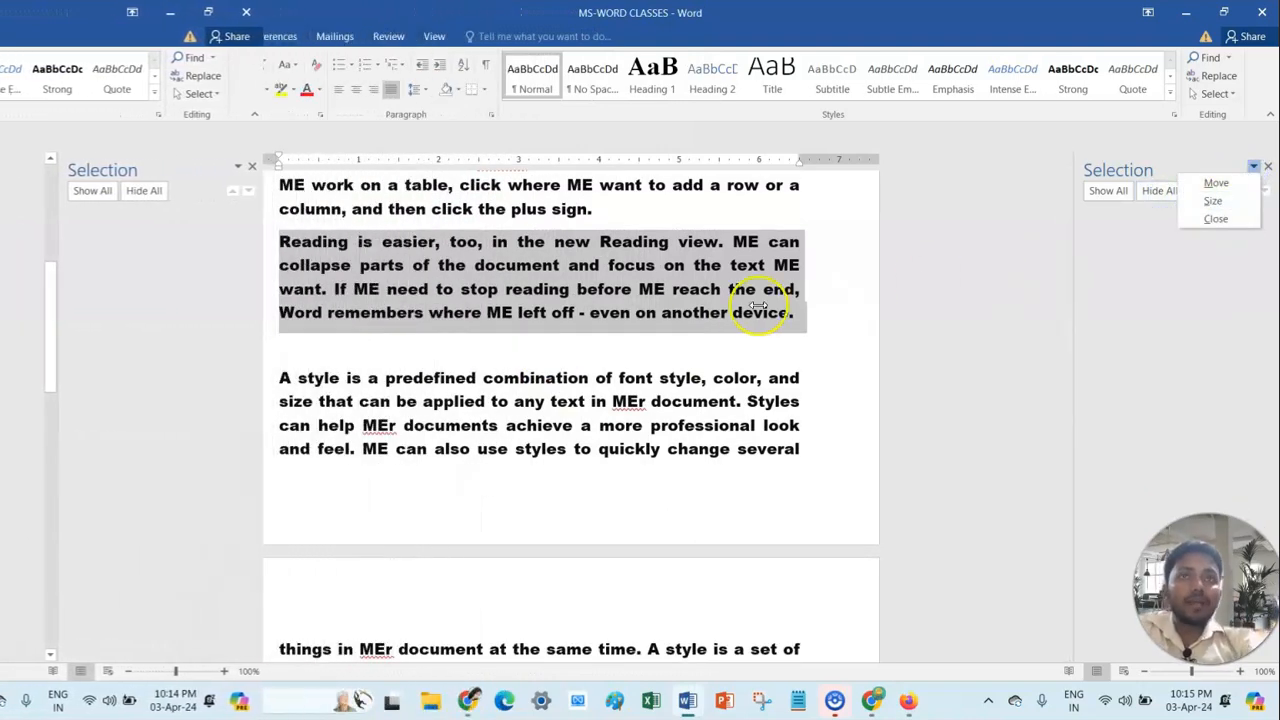
pyautogui.click(729, 310)
# Select the cliff-top town picture on page 2 and hide it with Hide All.
pyautogui.scroll(-3, 659, 313)
pyautogui.scroll(-10, 659, 313)
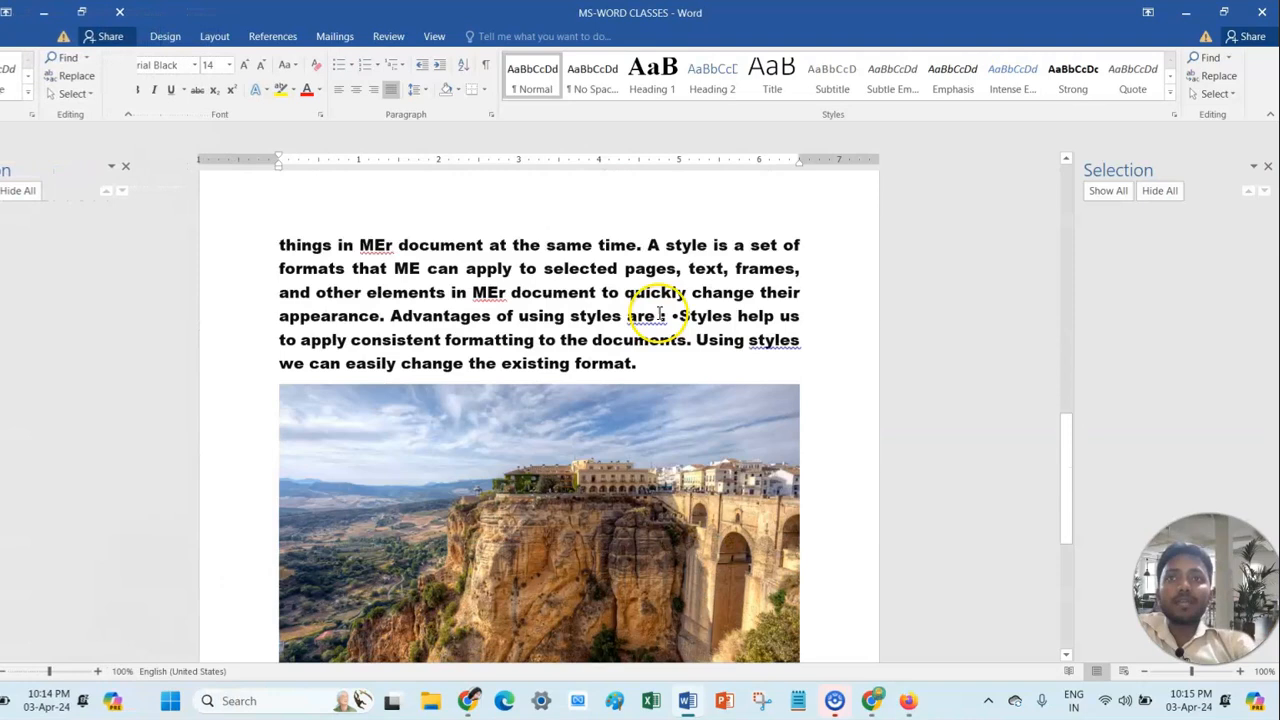
pyautogui.click(287, 293)
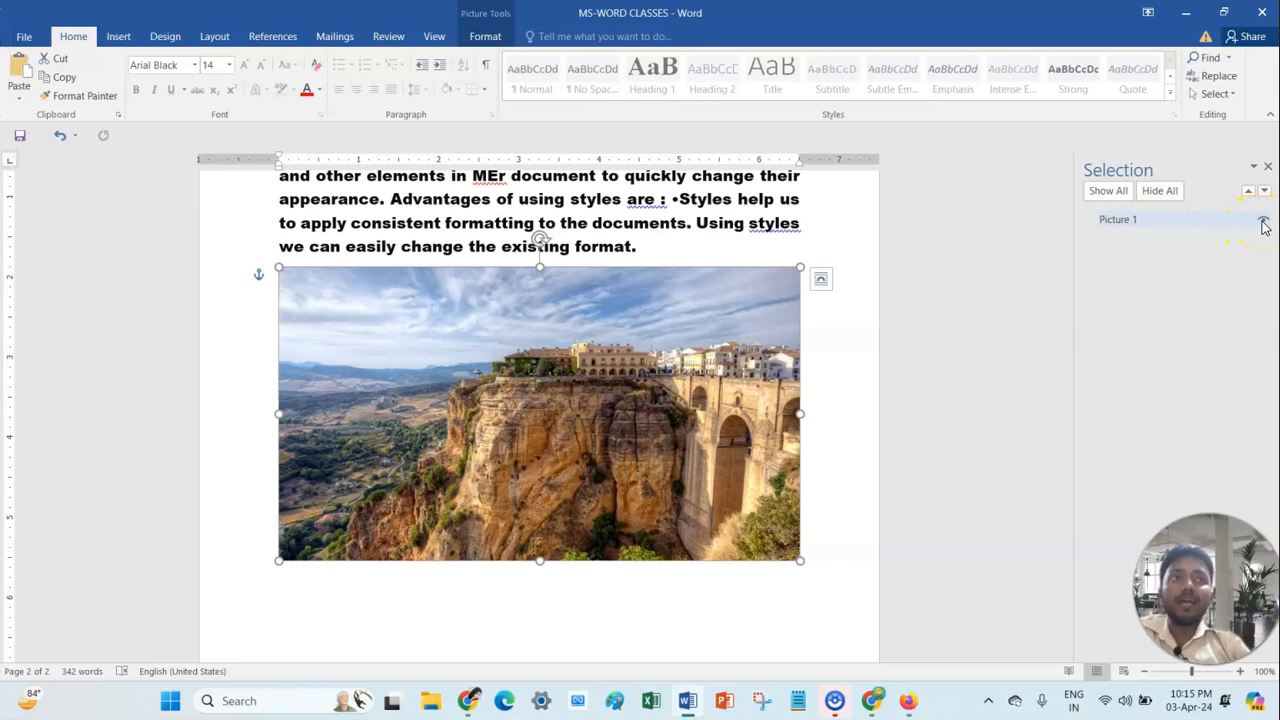
pyautogui.click(1170, 191)
pyautogui.scroll(5, 520, 380)
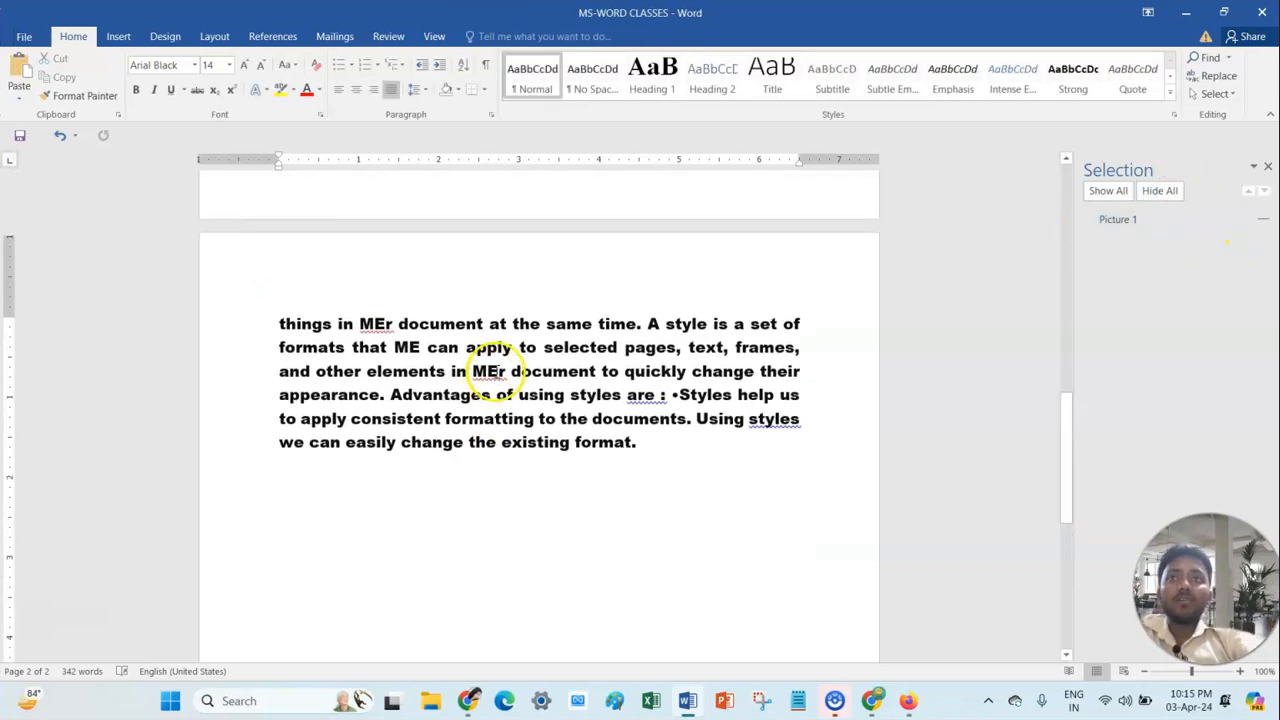
pyautogui.scroll(3, 503, 378)
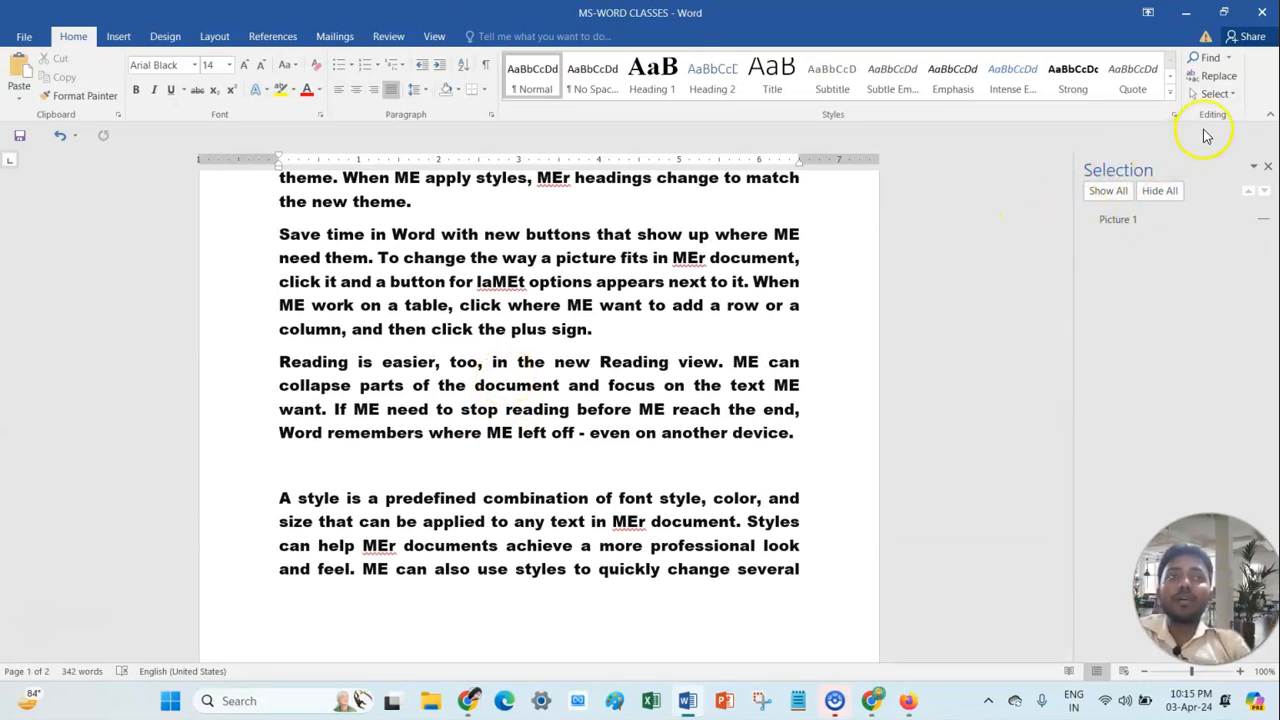
# Close the Selection pane, append "FIG BELOW" to the end of the last paragraph, and reopen the pane.
pyautogui.click(1236, 95)
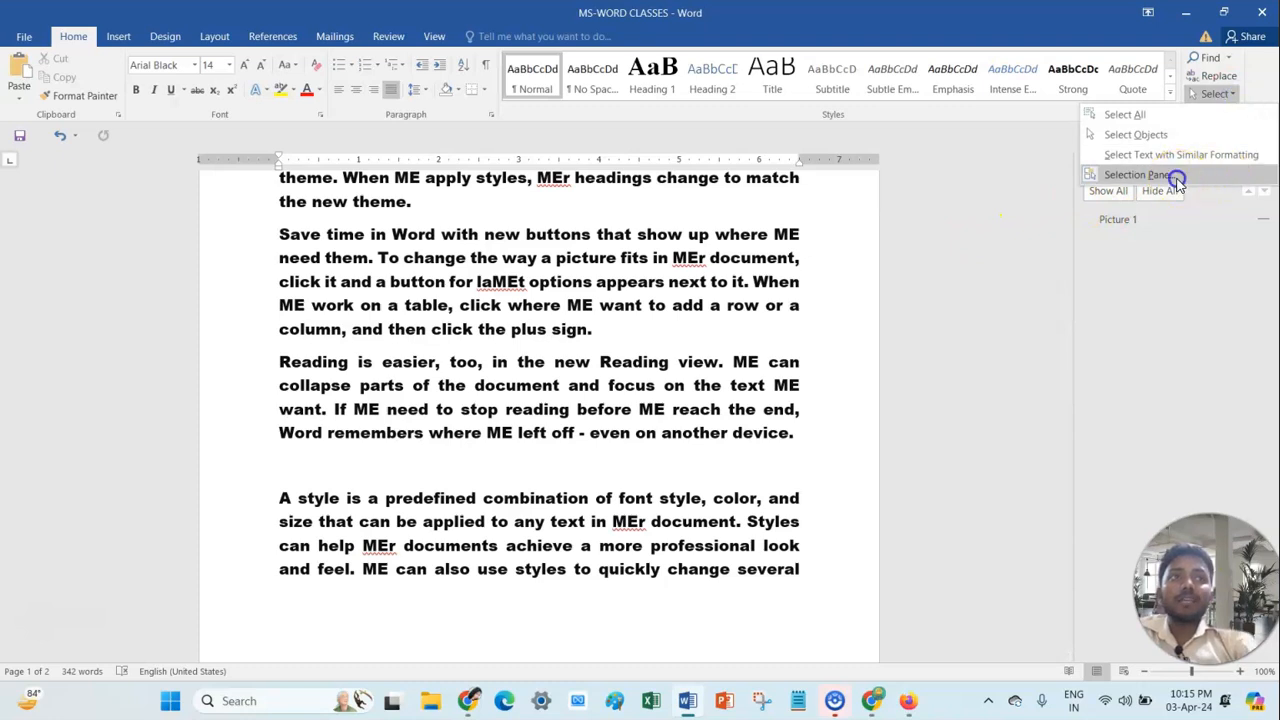
pyautogui.click(1140, 175)
pyautogui.hotkey('ctrl', 'End')
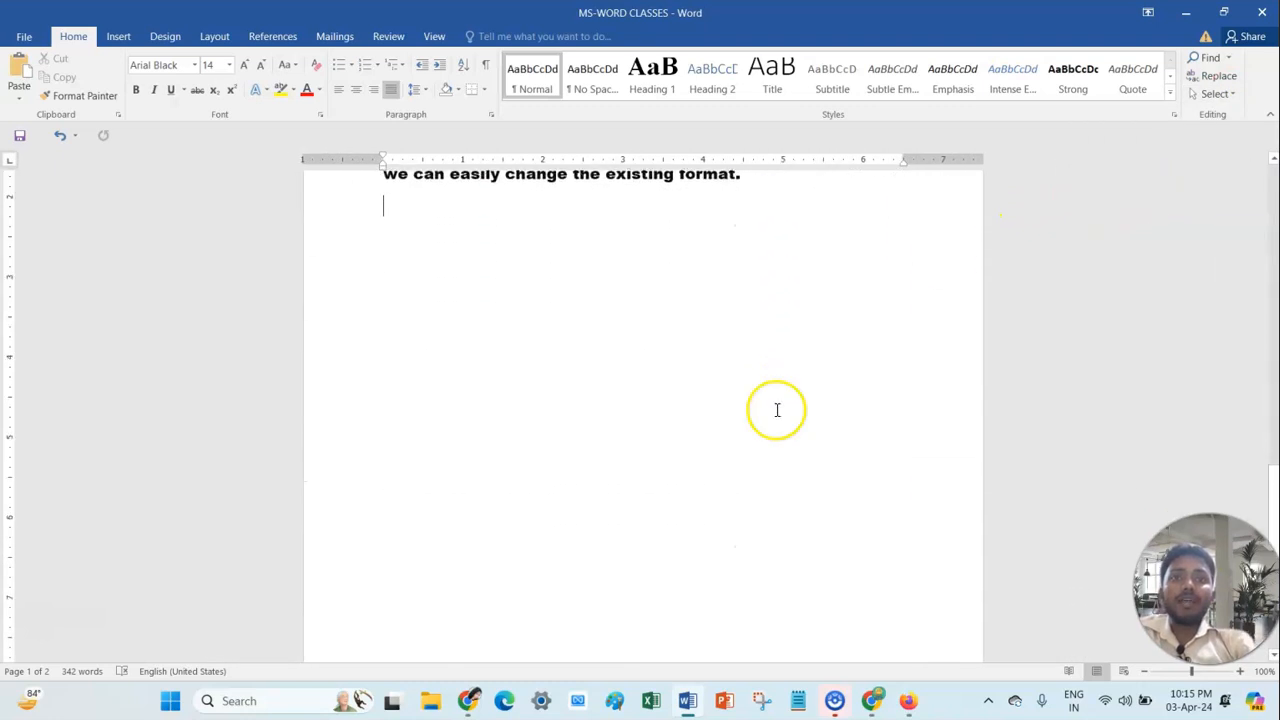
pyautogui.scroll(2, 745, 322)
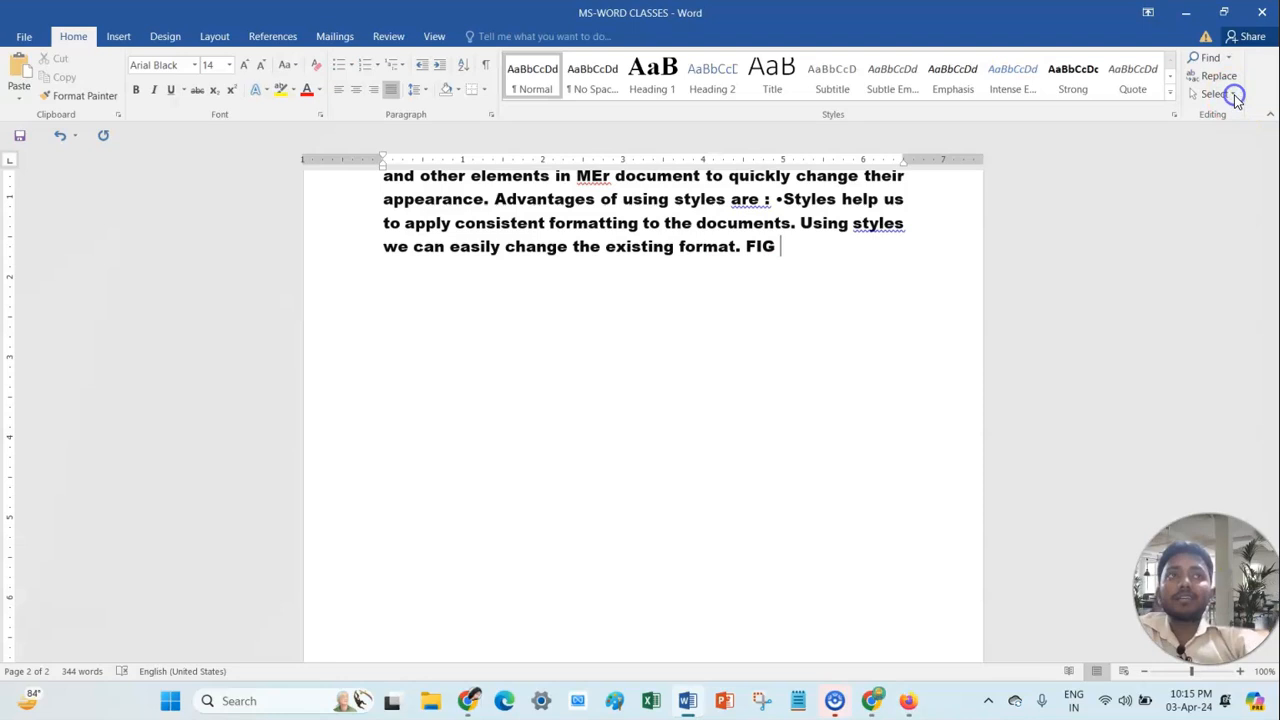
pyautogui.click(1188, 185)
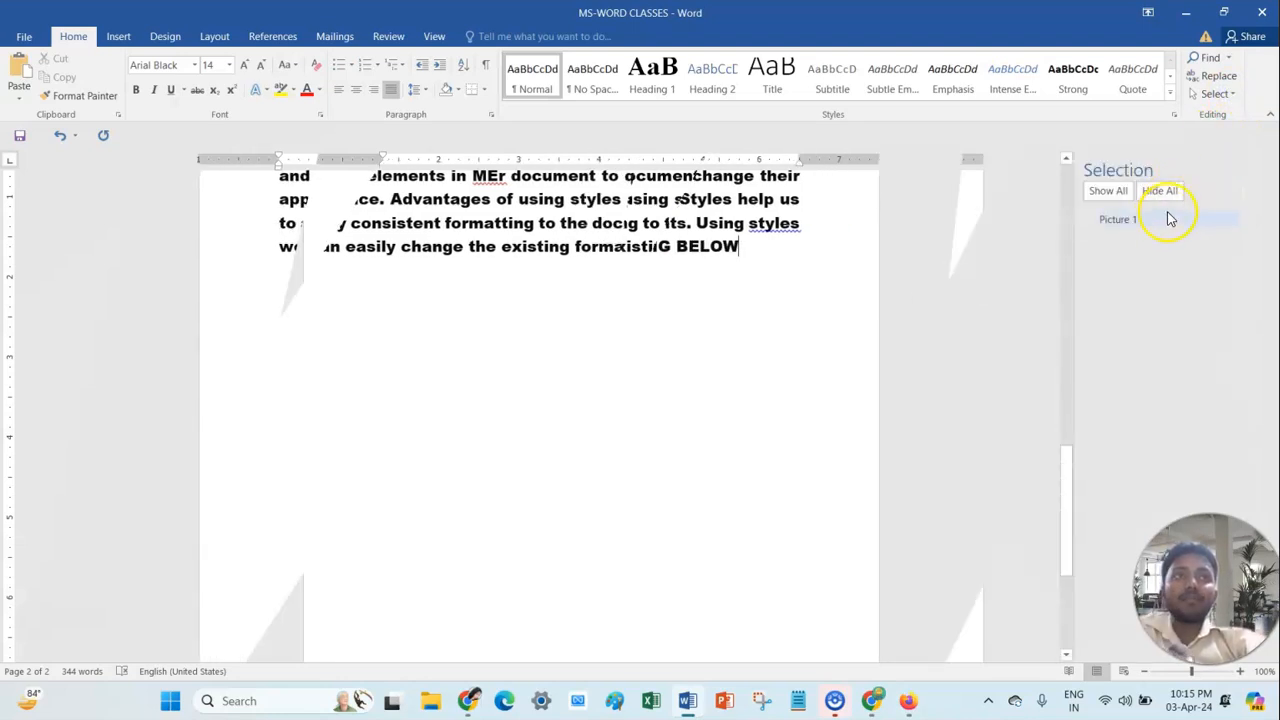
# Unhide the cliff-top town picture on page 2 with Show All and close the Selection pane.
pyautogui.click(1107, 190)
pyautogui.scroll(-2, 684, 381)
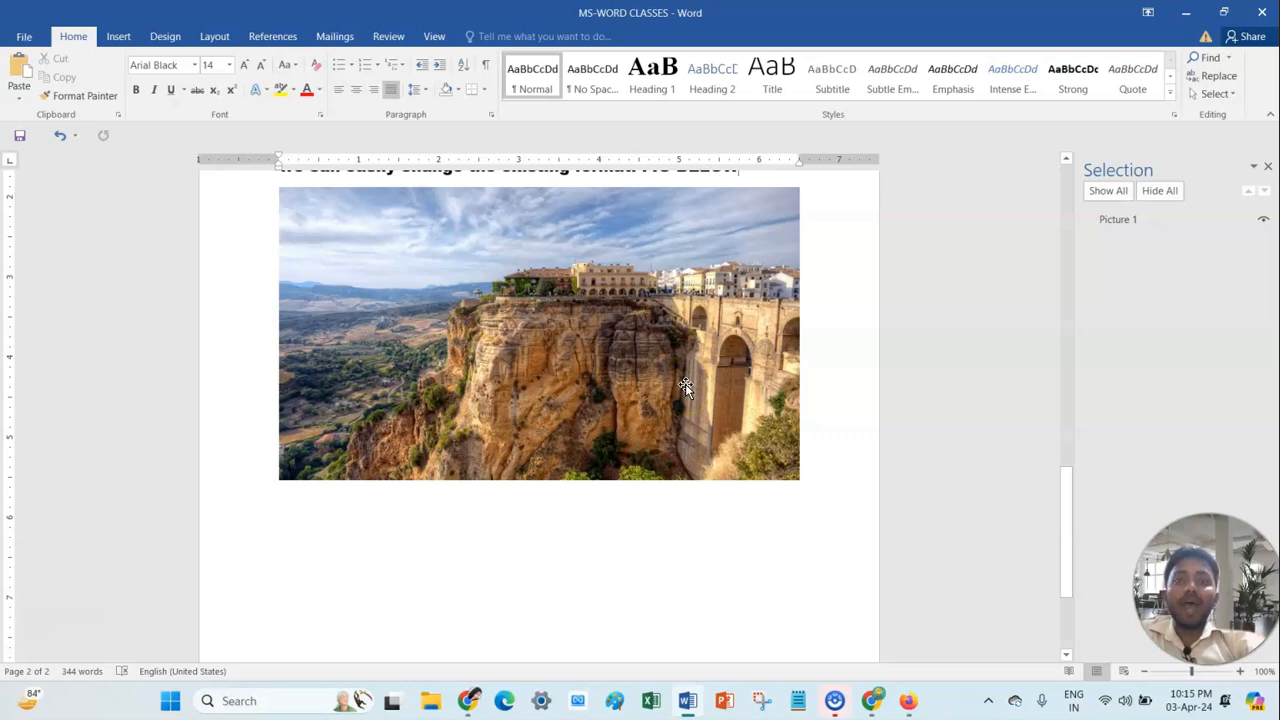
pyautogui.scroll(12, 686, 390)
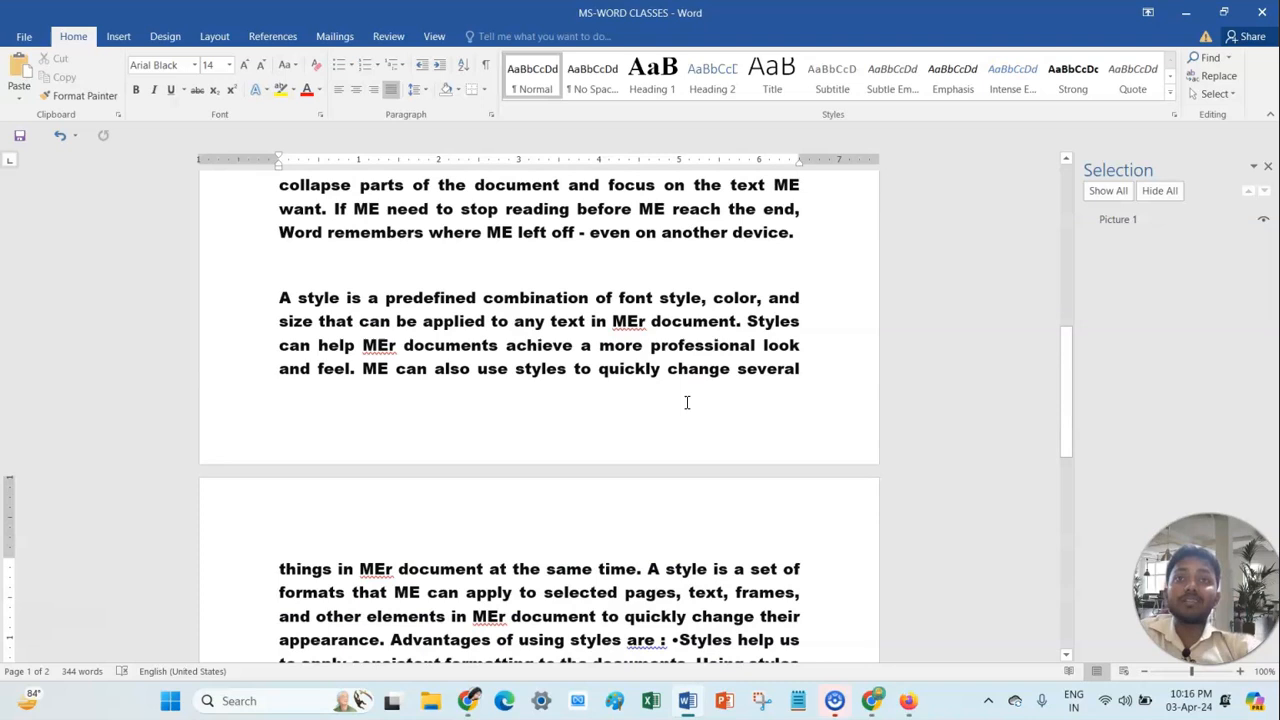
pyautogui.scroll(10, 686, 402)
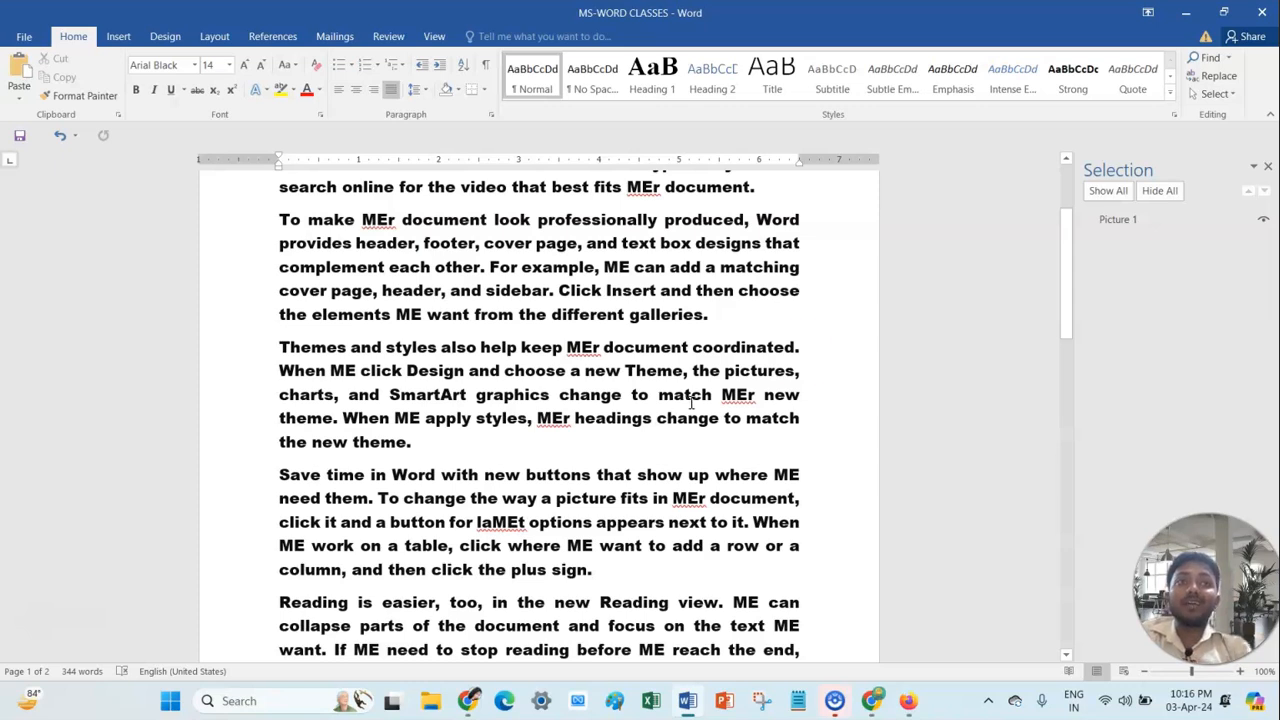
pyautogui.click(1270, 170)
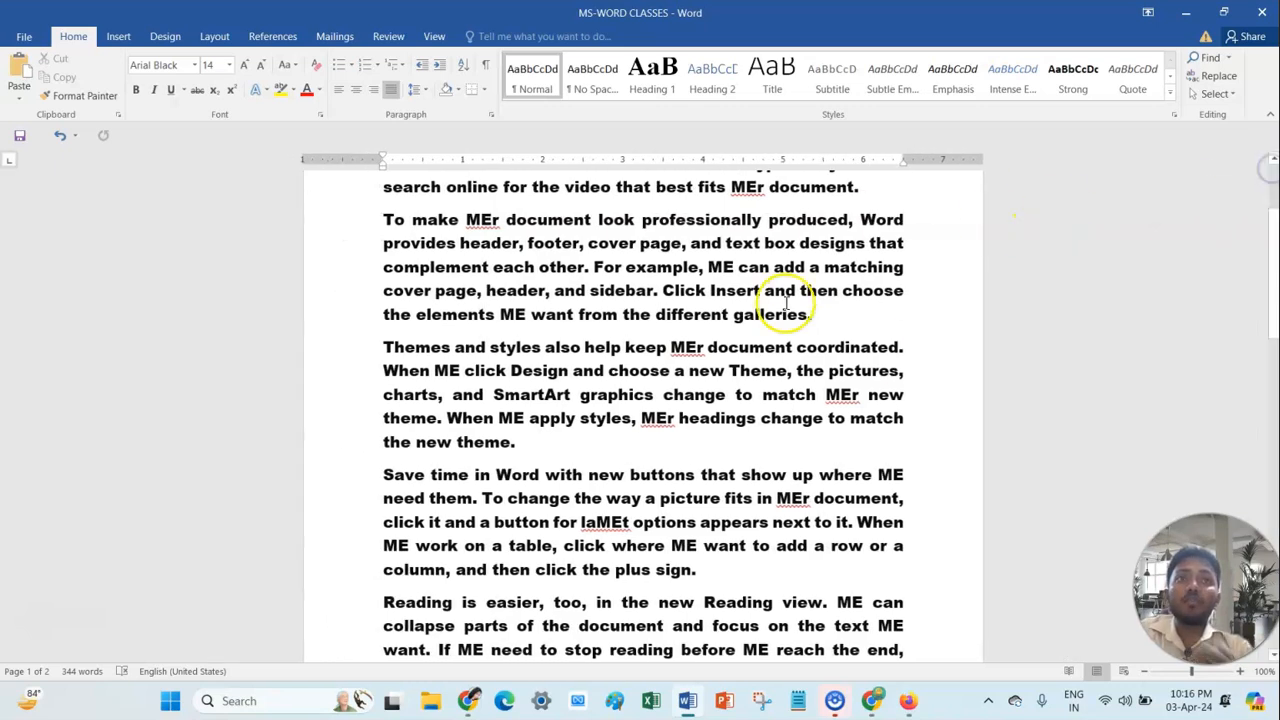
pyautogui.scroll(-6, 749, 400)
pyautogui.scroll(-7, 755, 405)
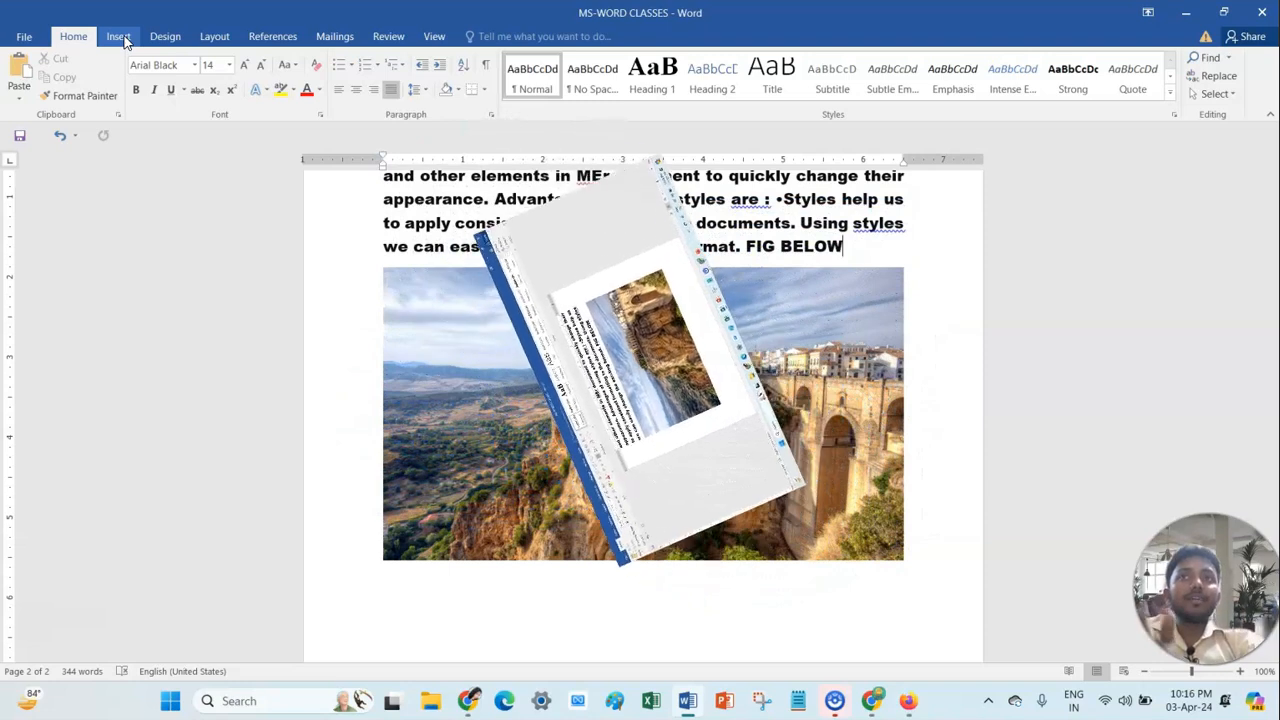
pyautogui.click(120, 37)
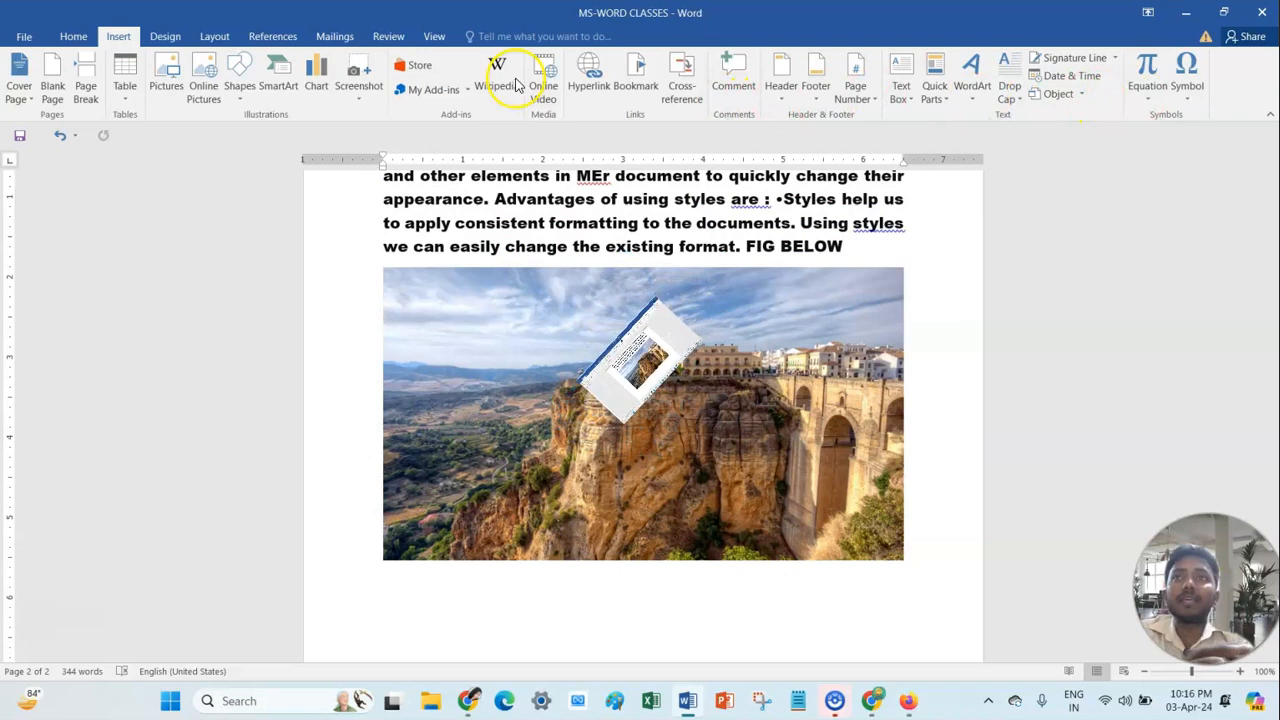
pyautogui.click(73, 37)
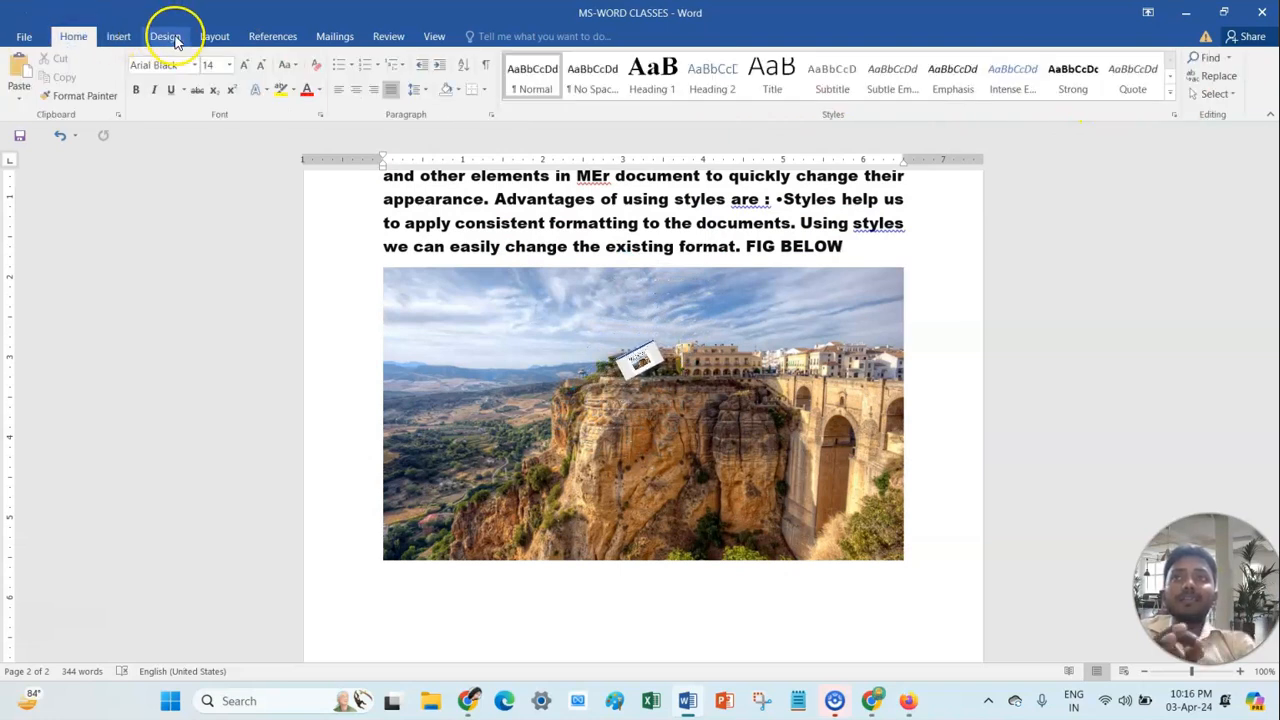